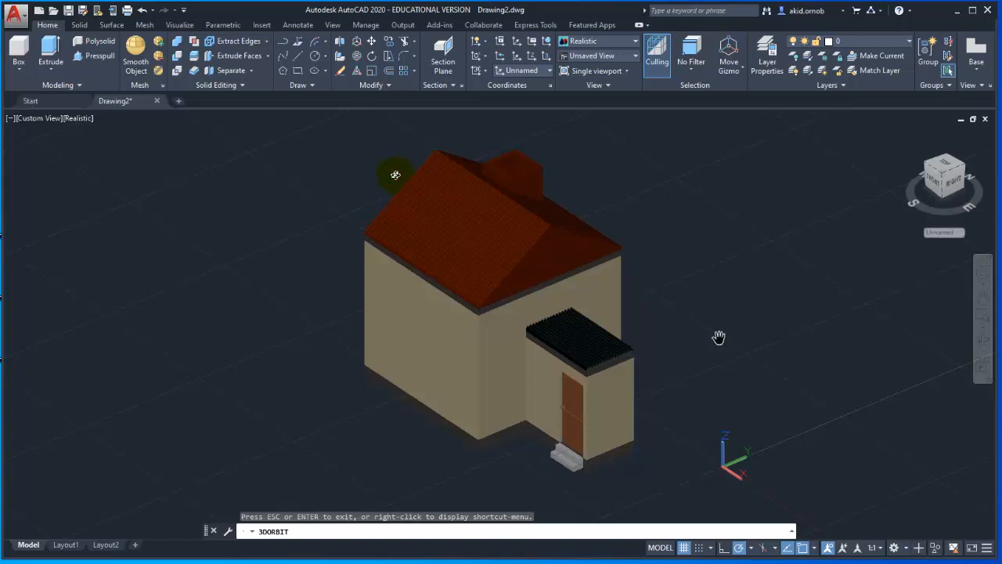
Start creating a spotlight and turn off the default viewport lighting.
{"action": "key", "text": "Escape"}
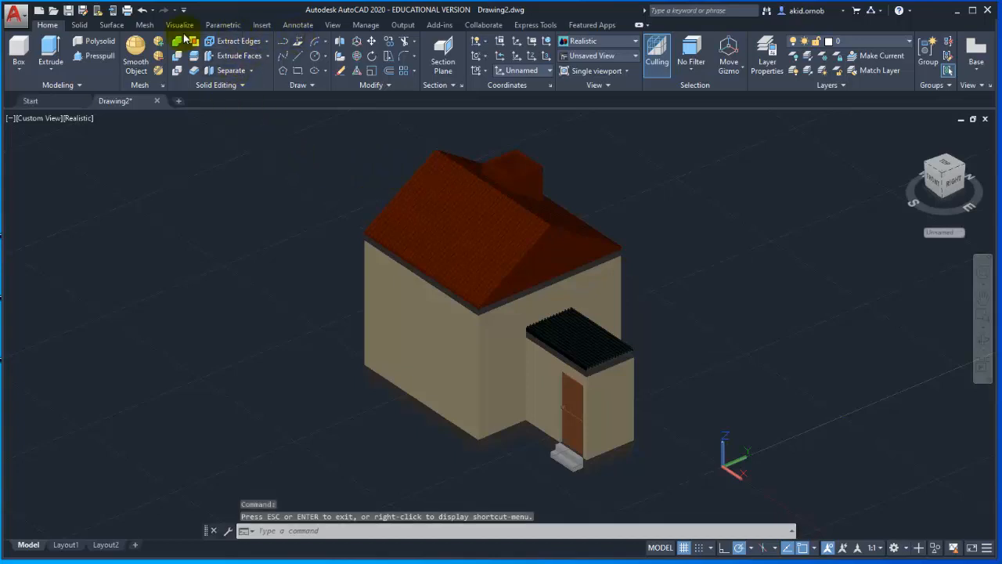
{"action": "left_click", "coordinate": [179, 25]}
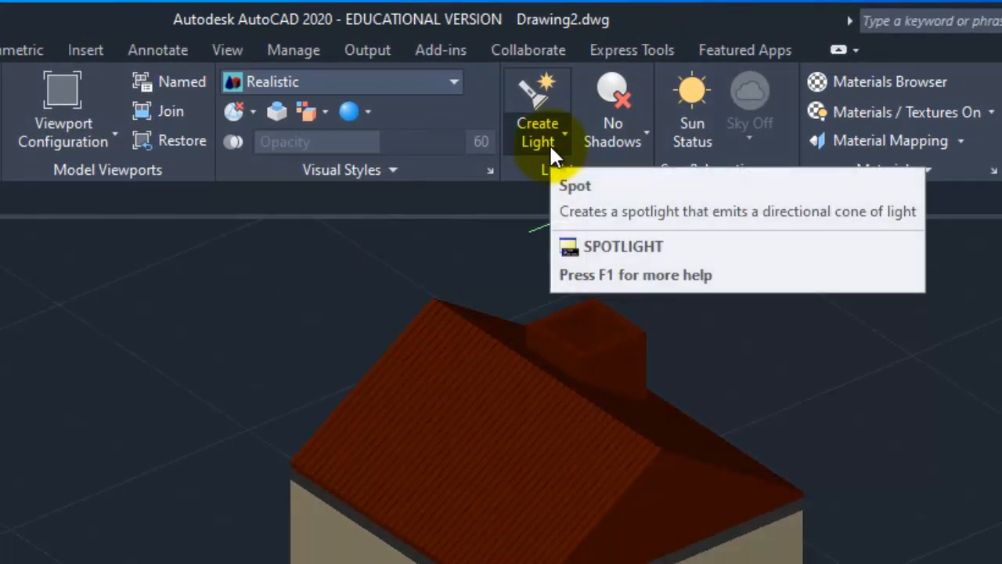
{"action": "left_click", "coordinate": [551, 149]}
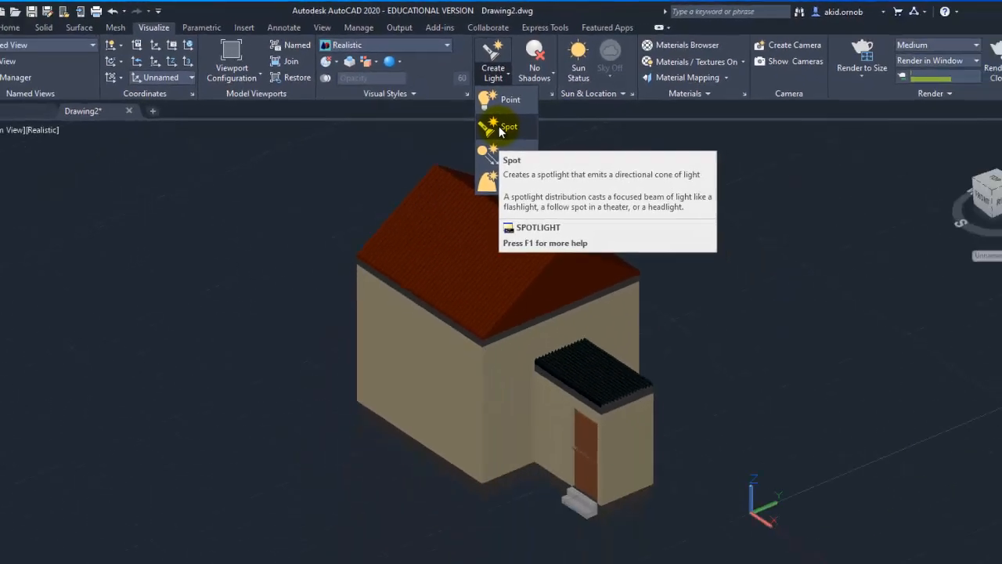
{"action": "left_click", "coordinate": [548, 230]}
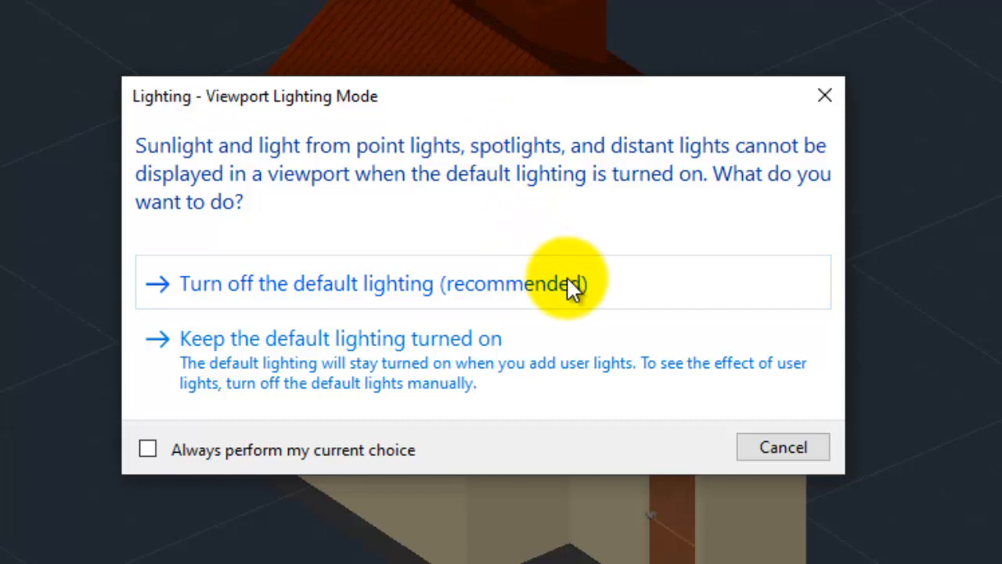
{"action": "left_click", "coordinate": [478, 296]}
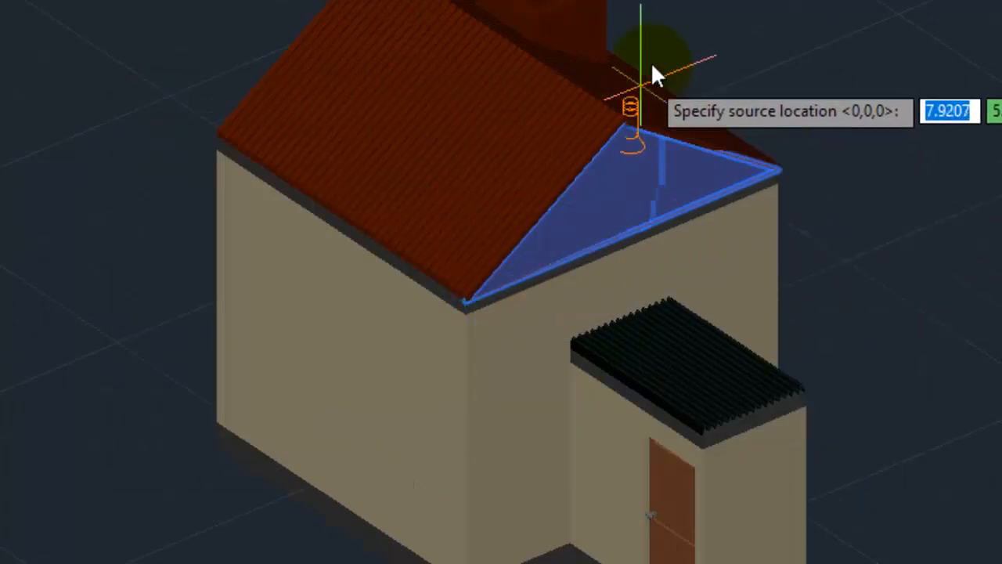
Place the spotlight's source in front of the house's long side wall and aim its target at that wall.
{"action": "scroll", "coordinate": [371, 56], "scroll_direction": "down", "scroll_amount": 2}
{"action": "middle_click_drag", "start_coordinate": [373, 203], "coordinate": [428, 290]}
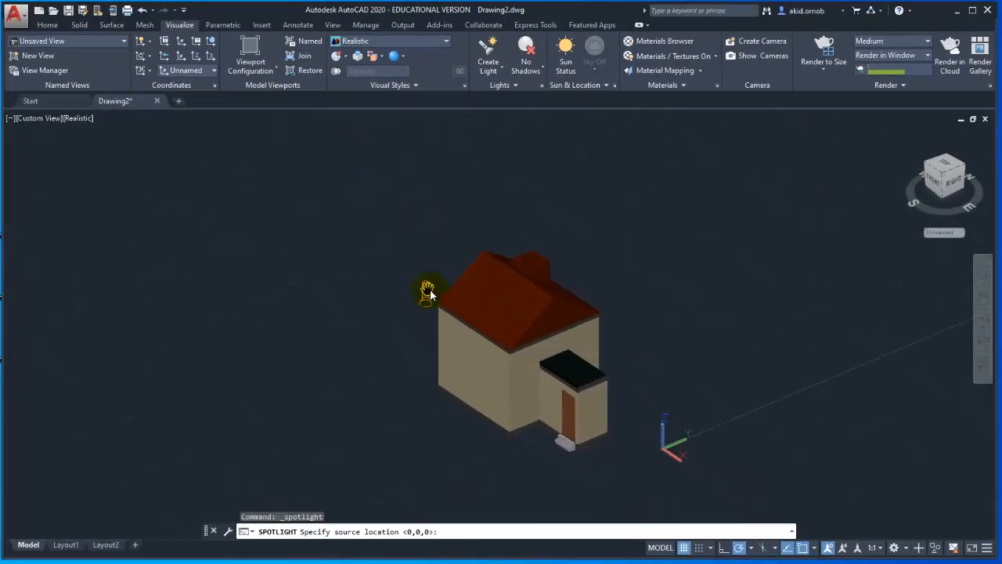
{"action": "scroll", "coordinate": [524, 262], "scroll_direction": "up", "scroll_amount": 2}
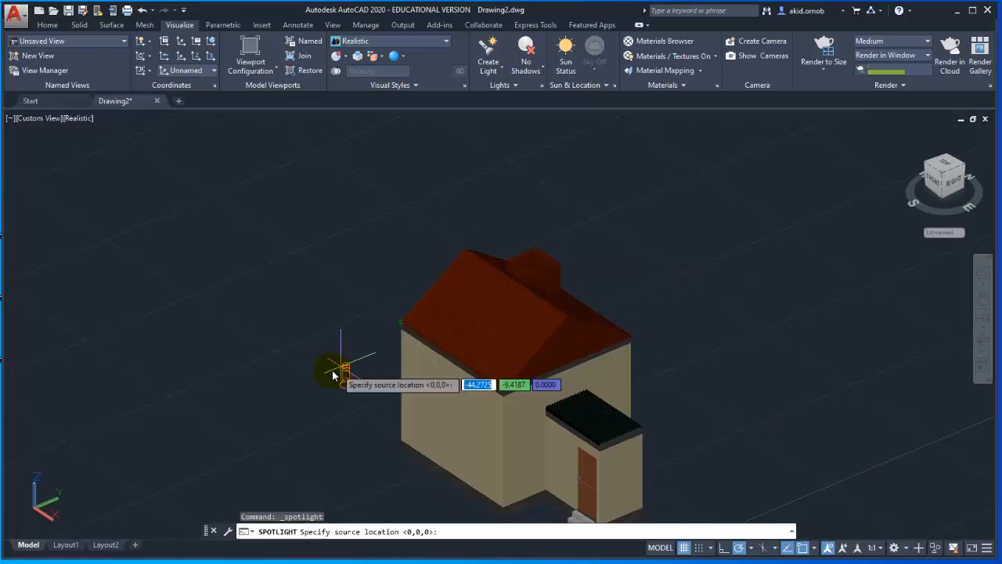
{"action": "left_click", "coordinate": [300, 381]}
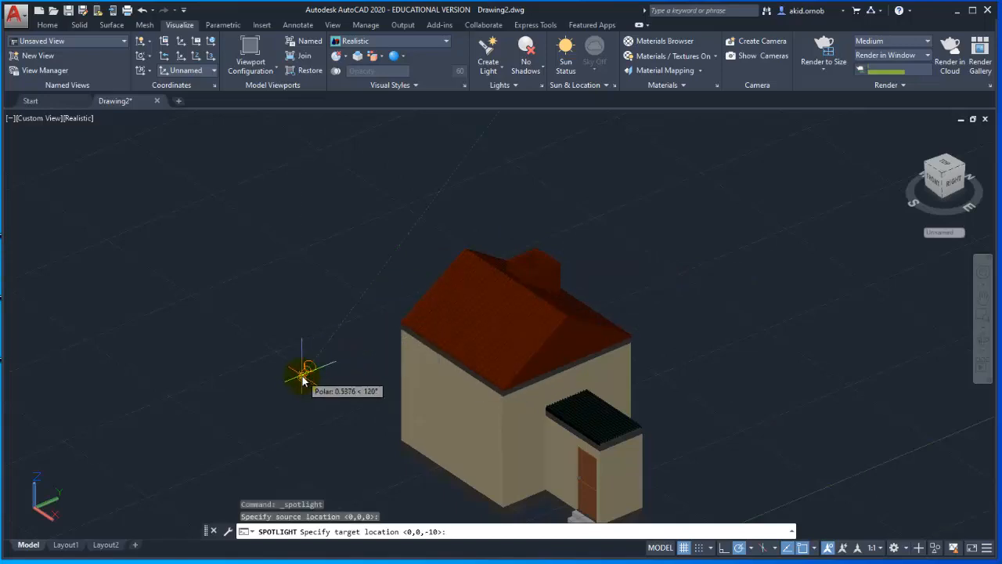
{"action": "left_click", "coordinate": [446, 398]}
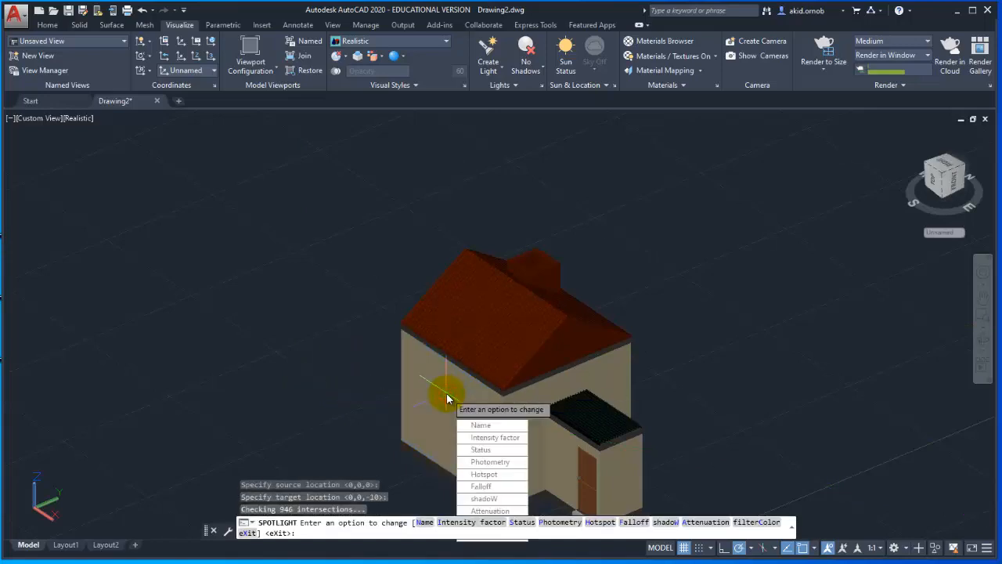
Set the spotlight's intensity factor to 5.
{"action": "left_click", "coordinate": [484, 436]}
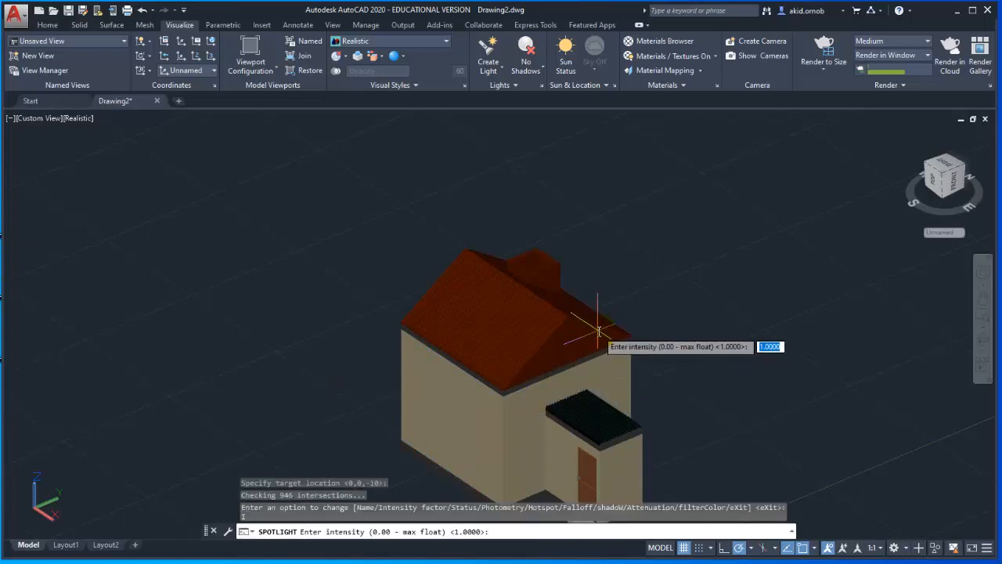
{"action": "type", "text": "5"}
{"action": "key", "text": "Return"}
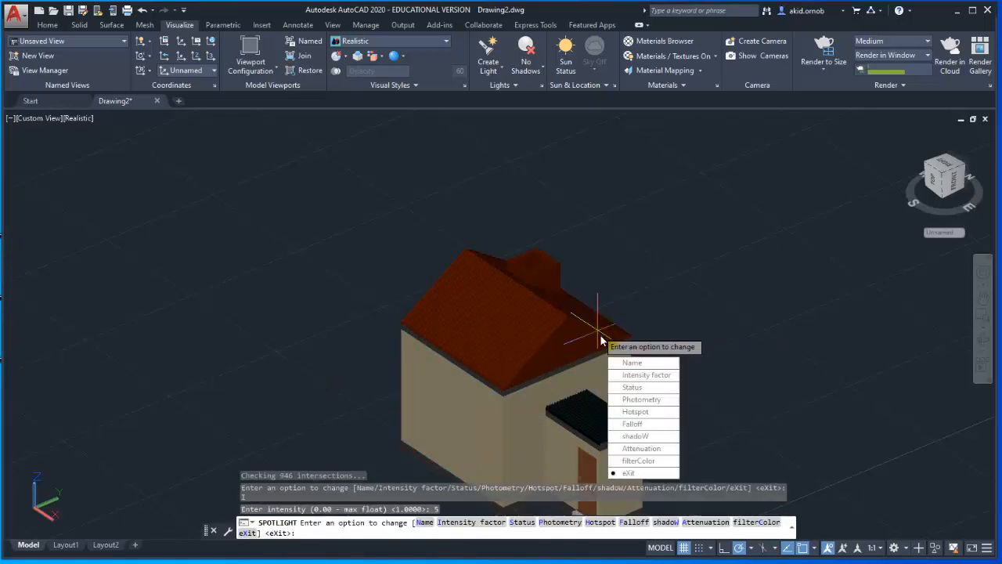
Accept the 45-degree hotspot angle with sharp shadows for the spotlight and finish creating it.
{"action": "left_click", "coordinate": [649, 413]}
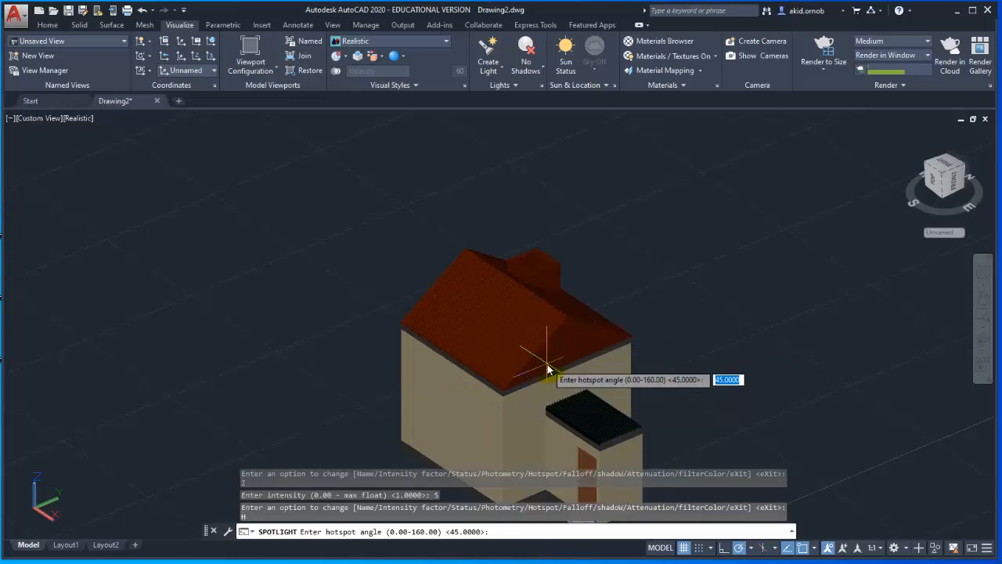
{"action": "key", "text": "Return"}
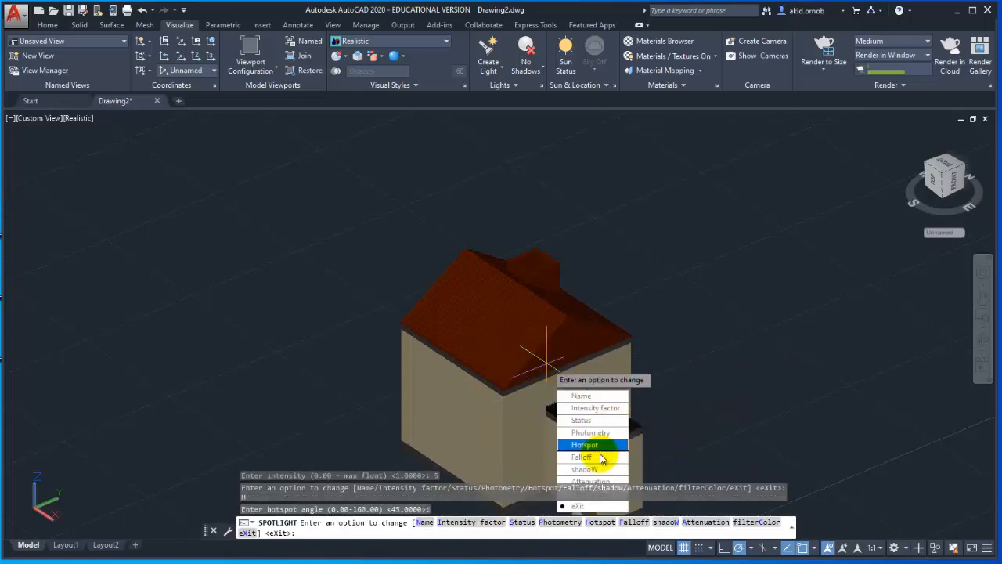
{"action": "left_click", "coordinate": [601, 469]}
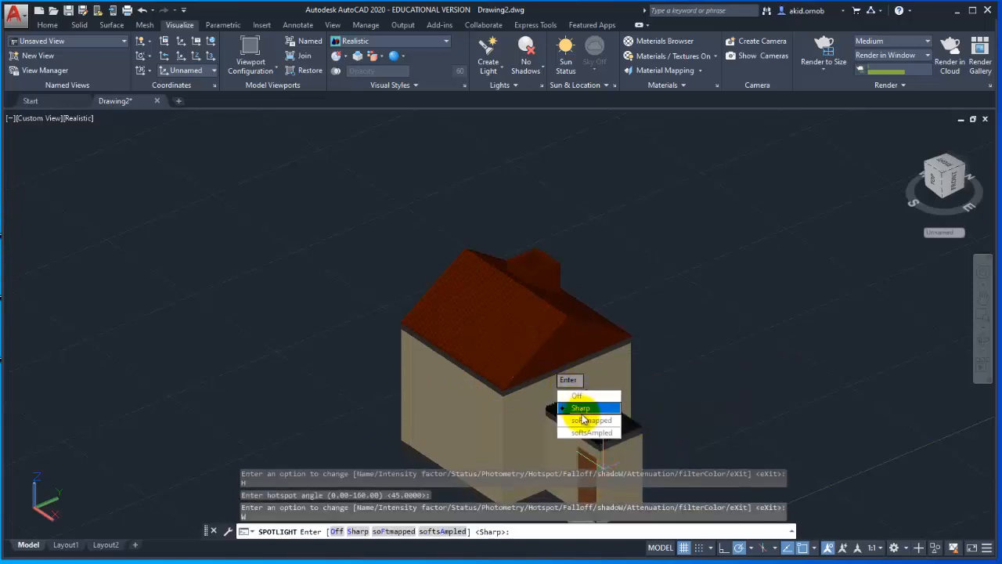
{"action": "left_click", "coordinate": [608, 412]}
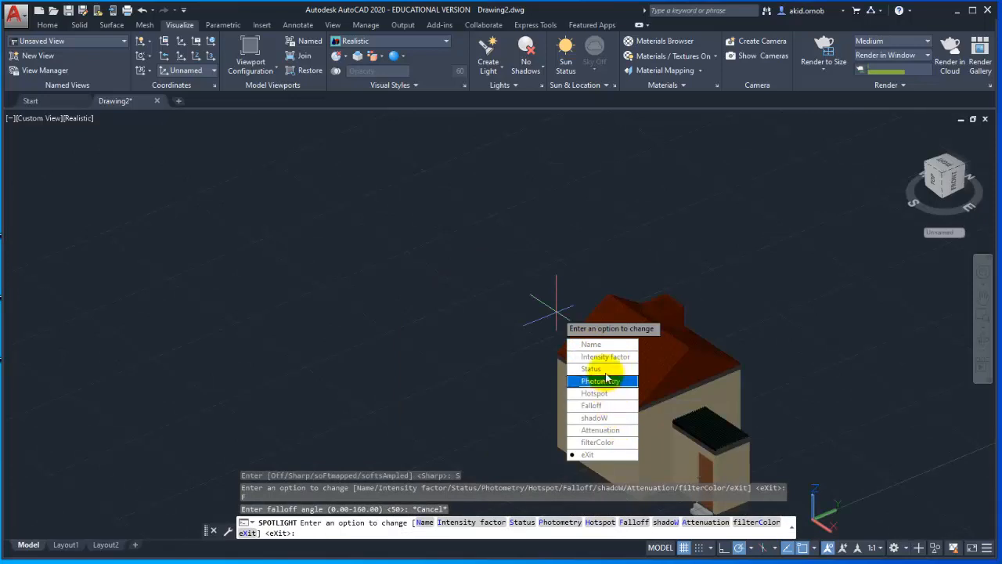
{"action": "left_click", "coordinate": [612, 454]}
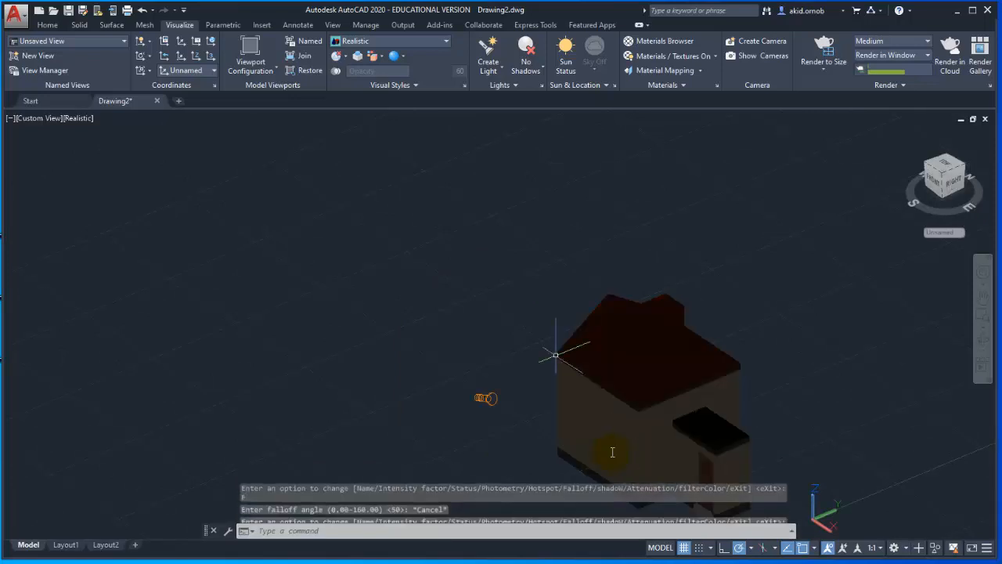
Select the new spotlight and move its source slightly along its aiming line toward the house.
{"action": "scroll", "coordinate": [499, 409], "scroll_direction": "up", "scroll_amount": 2}
{"action": "scroll", "coordinate": [499, 408], "scroll_direction": "up", "scroll_amount": 1}
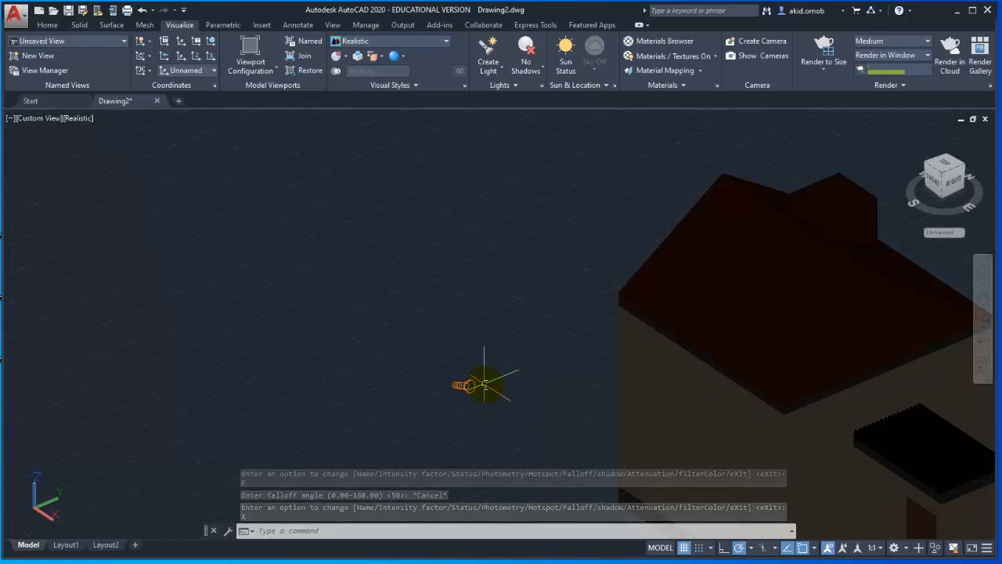
{"action": "scroll", "coordinate": [473, 364], "scroll_direction": "down", "scroll_amount": 3}
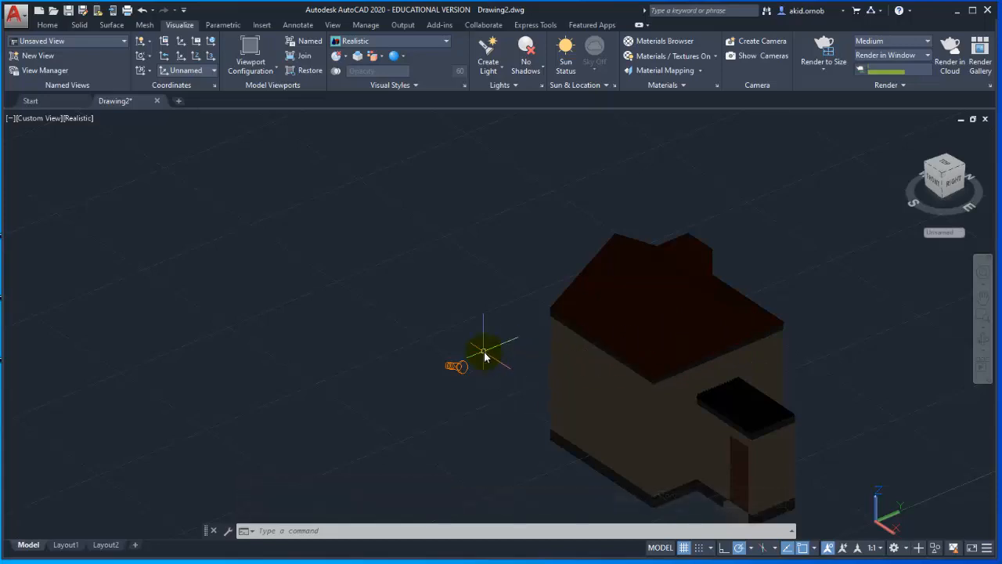
{"action": "left_click", "coordinate": [457, 365]}
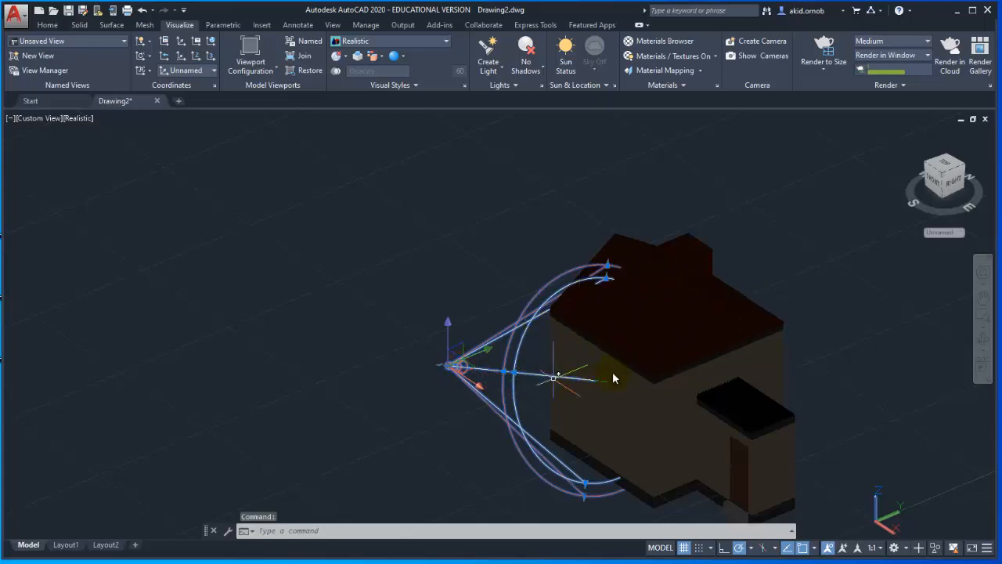
{"action": "scroll", "coordinate": [548, 344], "scroll_direction": "up", "scroll_amount": 2}
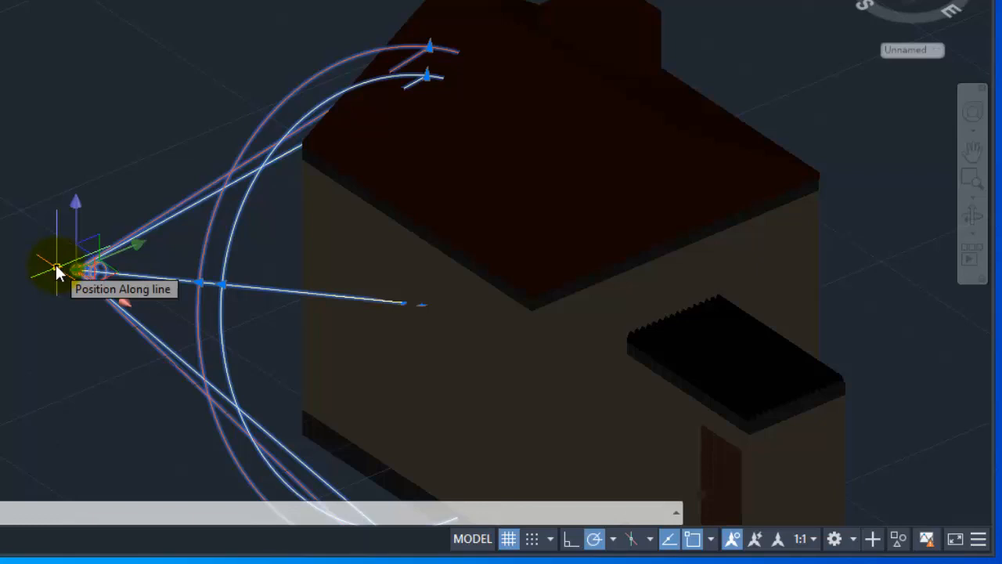
{"action": "left_click", "coordinate": [56, 267]}
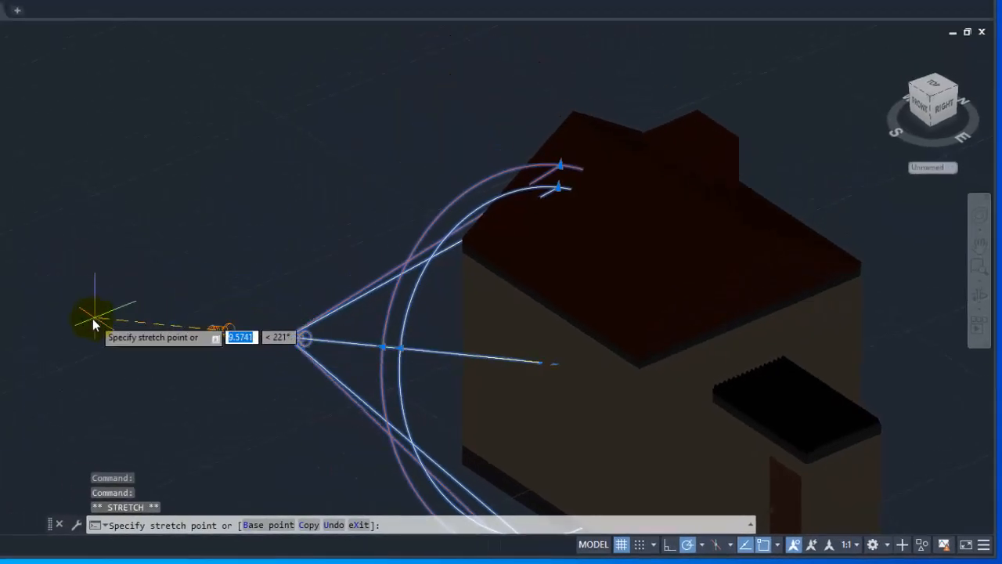
{"action": "left_click", "coordinate": [374, 349]}
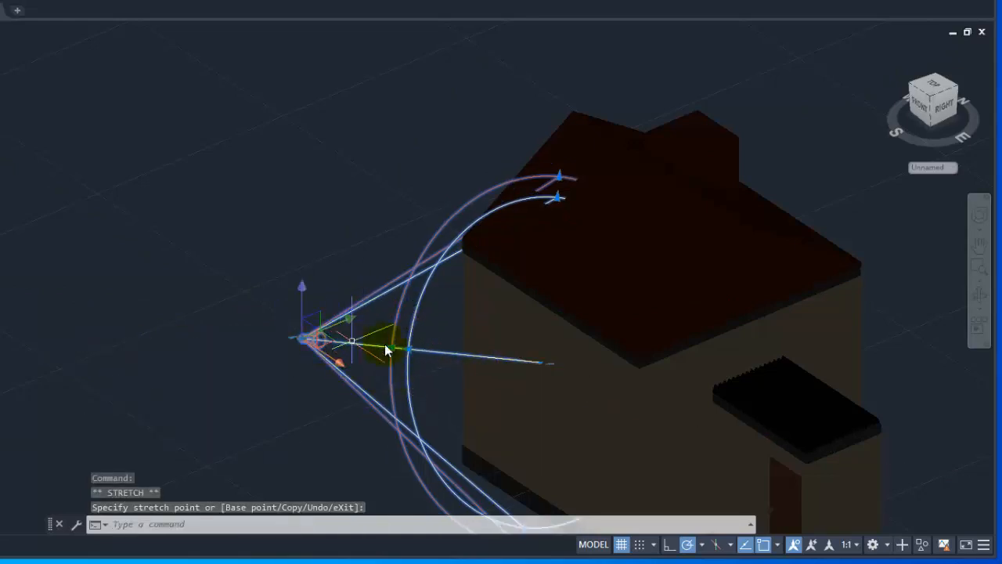
Reposition the spotlight's source freely to a point slightly farther from the house wall.
{"action": "left_click", "coordinate": [305, 341]}
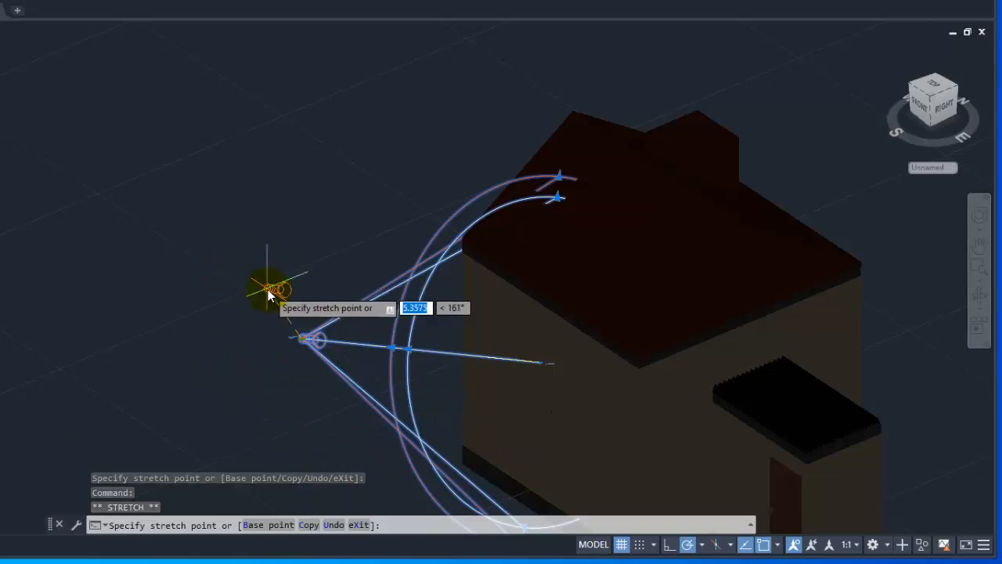
{"action": "left_click", "coordinate": [416, 402]}
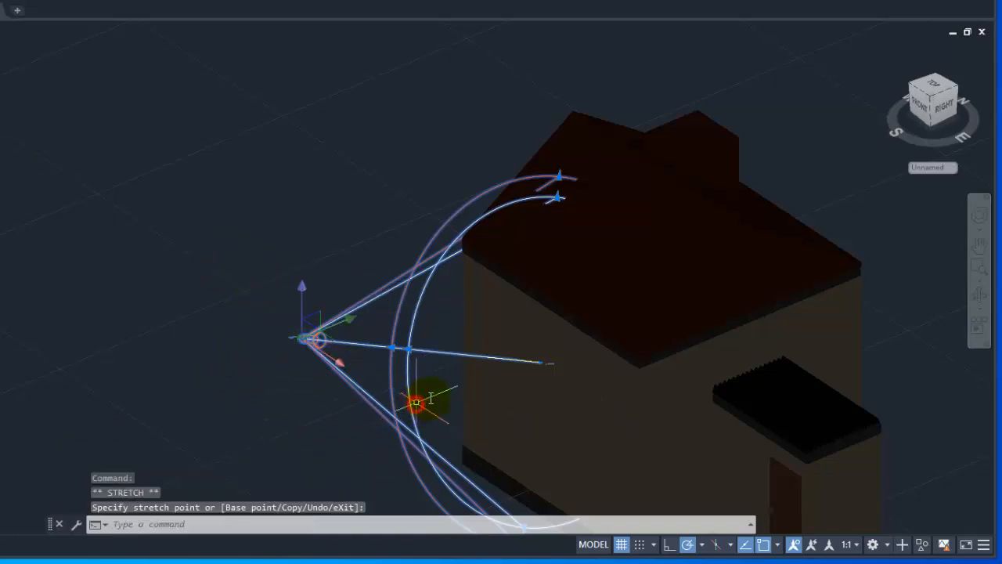
{"action": "left_click", "coordinate": [304, 342]}
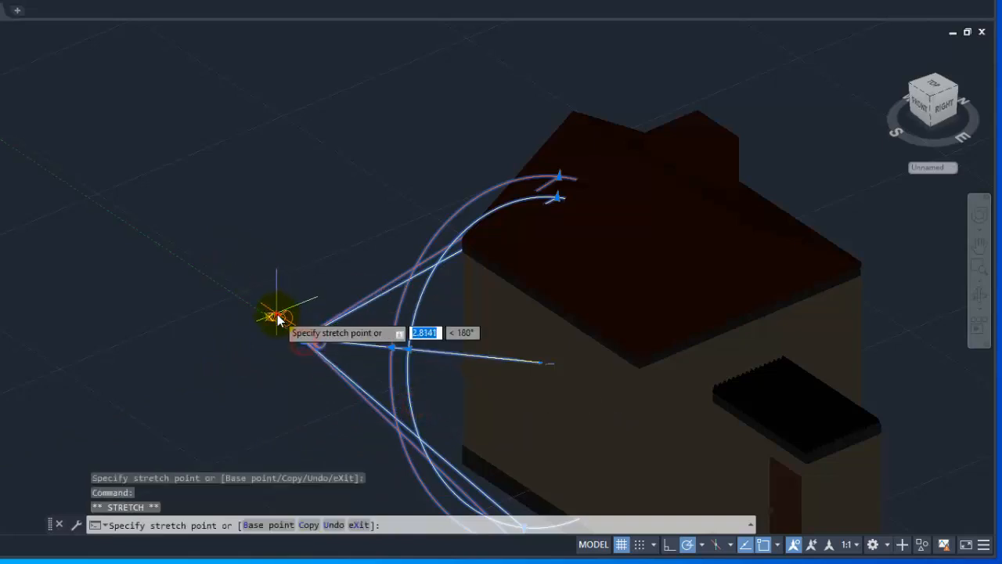
{"action": "left_click", "coordinate": [271, 316]}
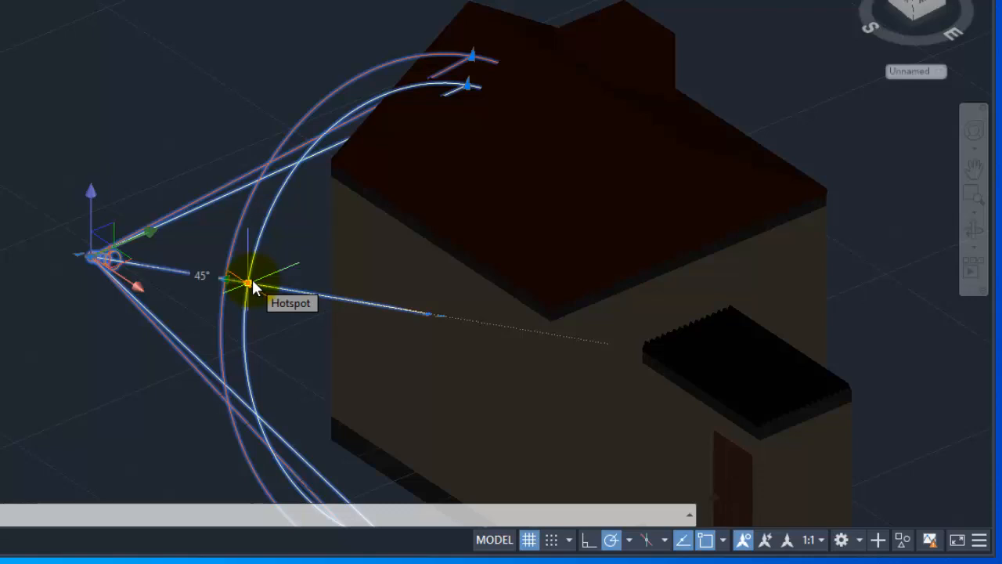
Narrow and re-widen the spotlight's hotspot cone, and widen its falloff angle to about 61 degrees.
{"action": "left_click", "coordinate": [250, 282]}
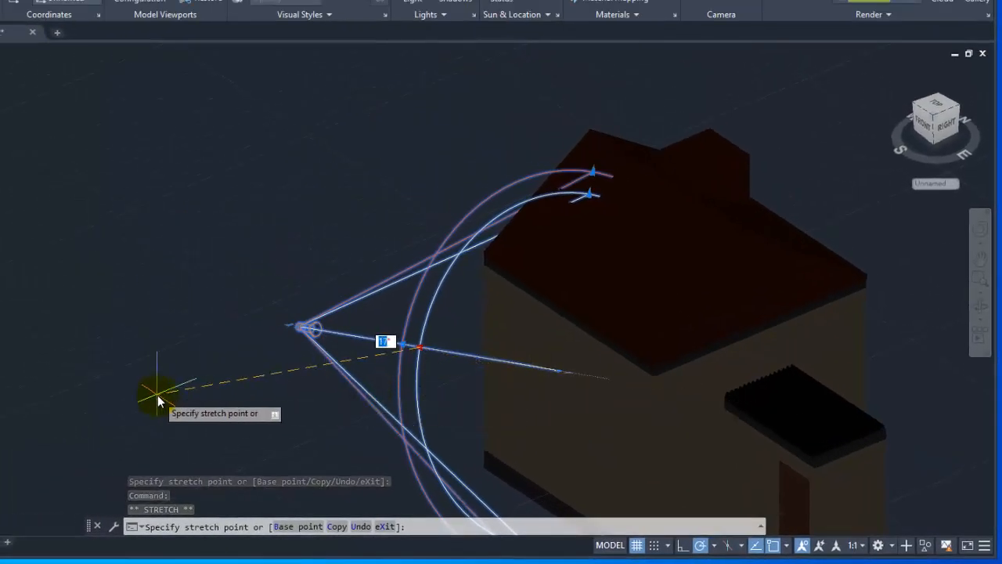
{"action": "left_click", "coordinate": [159, 397]}
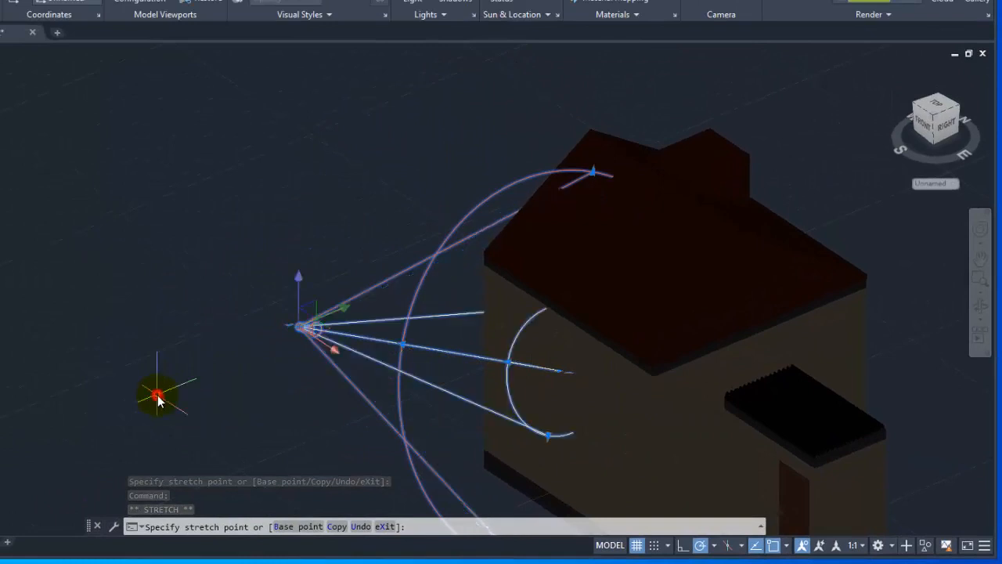
{"action": "left_click", "coordinate": [509, 365]}
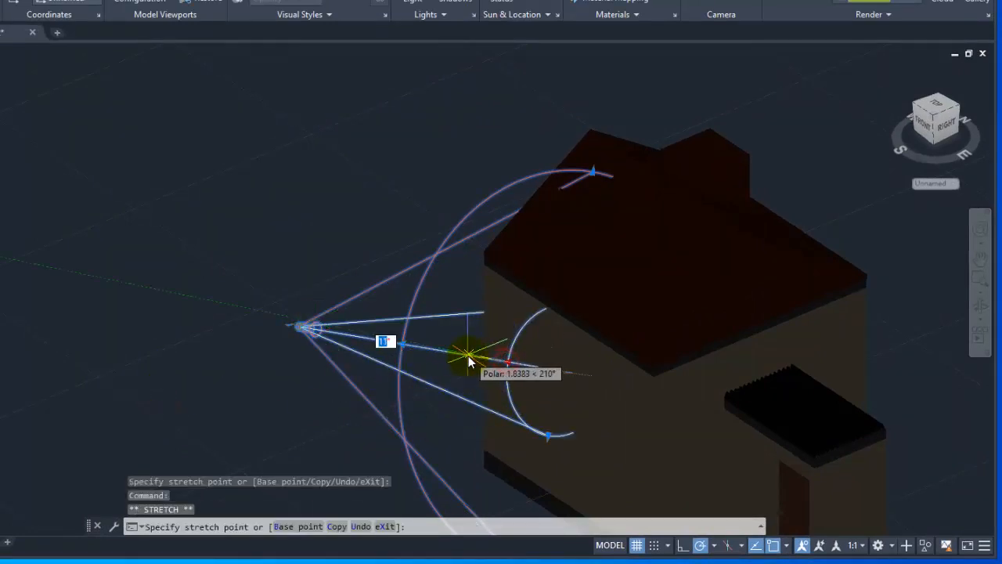
{"action": "left_click", "coordinate": [692, 417]}
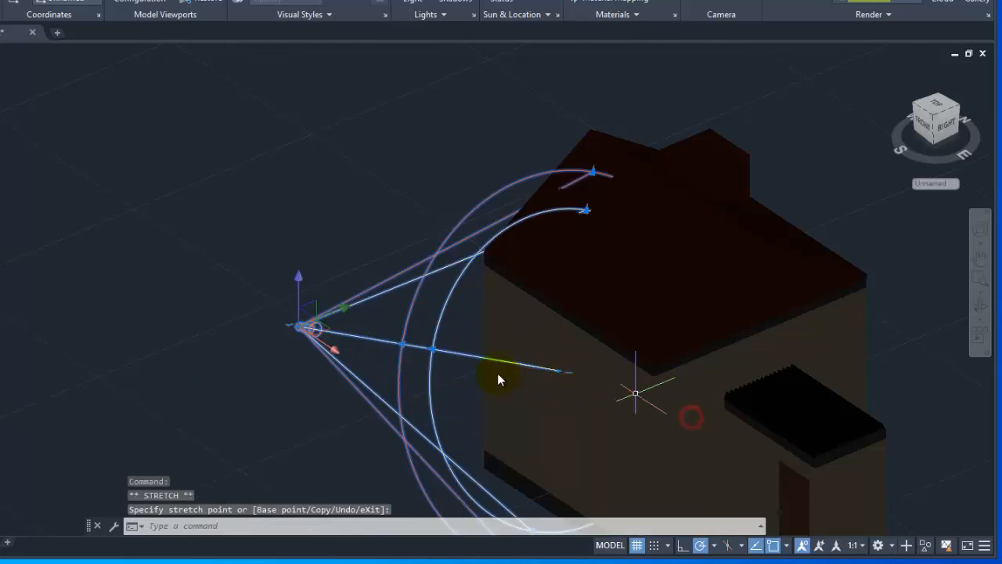
{"action": "left_click", "coordinate": [402, 350]}
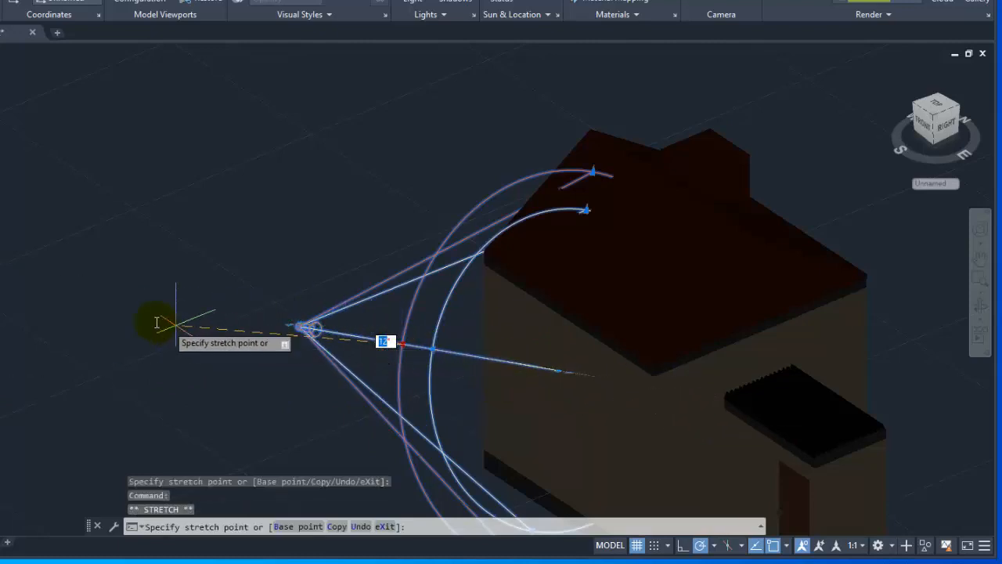
{"action": "left_click", "coordinate": [546, 400]}
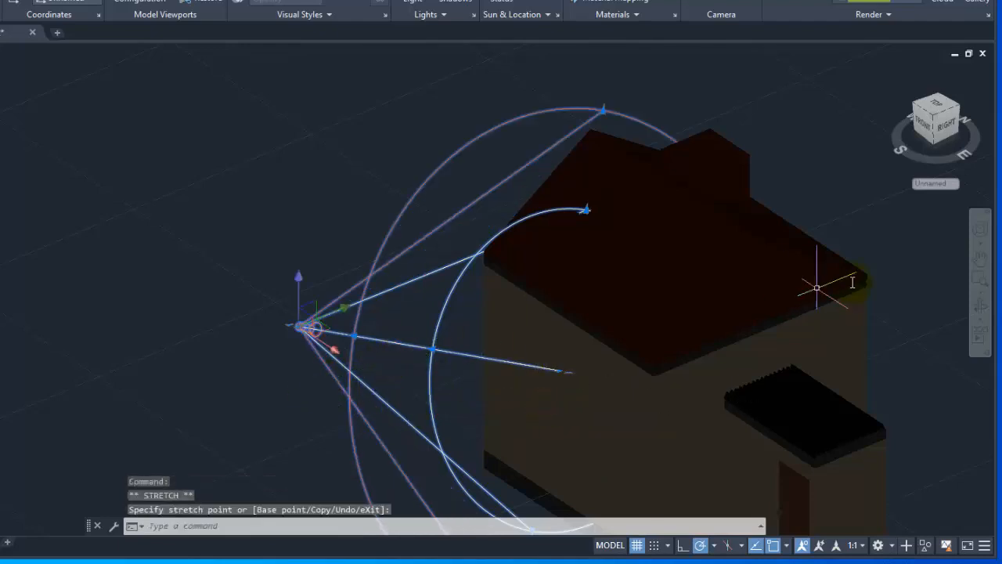
Raise the spotlight's source straight up along the vertical axis beside the house's left wall.
{"action": "left_click", "coordinate": [978, 307]}
{"action": "left_click_drag", "start_coordinate": [591, 297], "coordinate": [719, 315]}
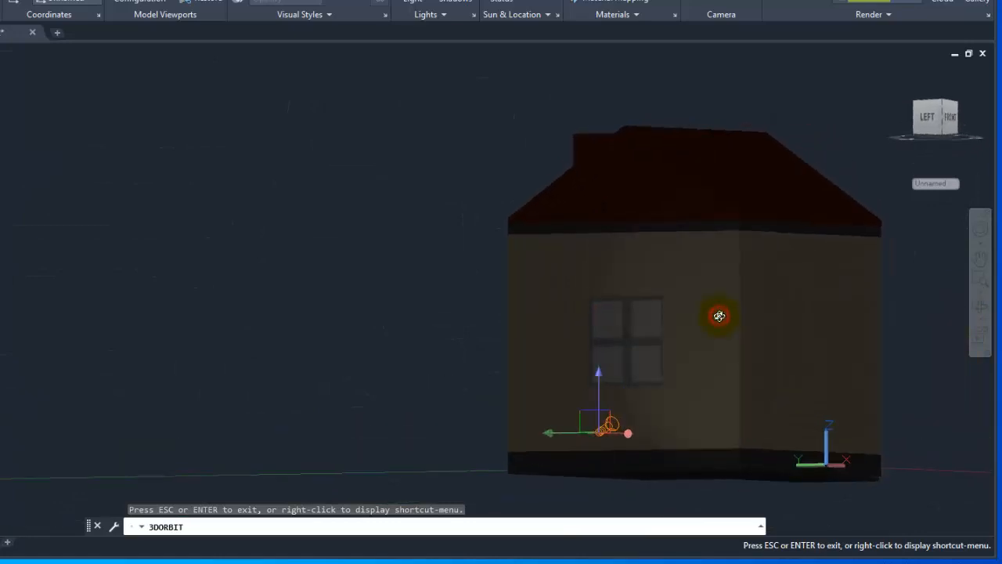
{"action": "key", "text": "Escape"}
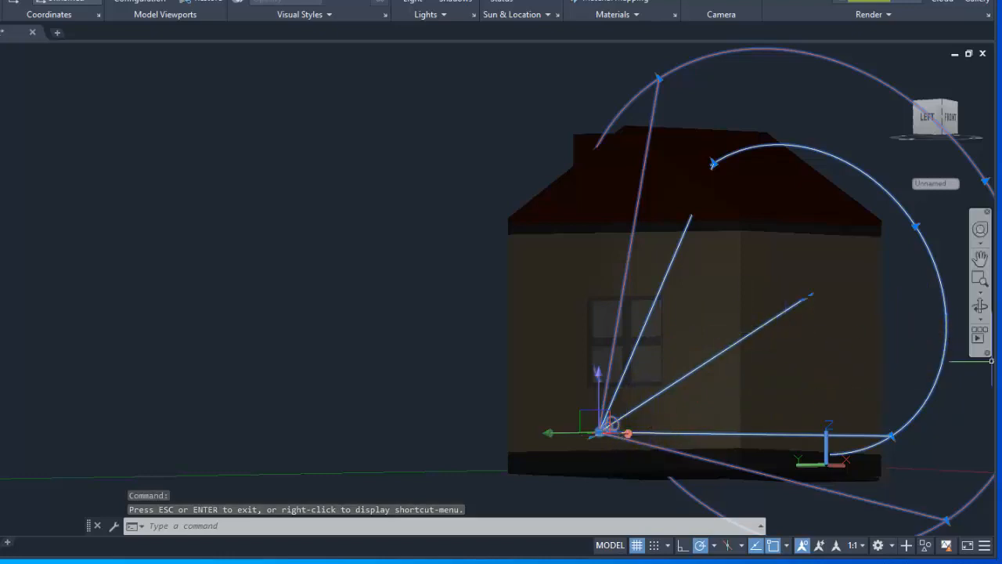
{"action": "left_click", "coordinate": [977, 312]}
{"action": "left_click_drag", "start_coordinate": [901, 344], "coordinate": [651, 326]}
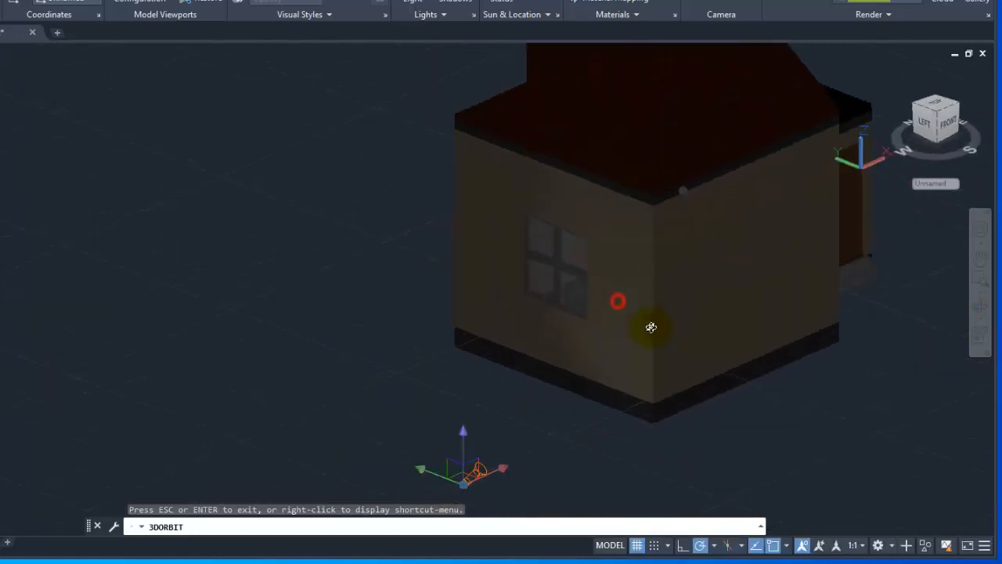
{"action": "key", "text": "Escape"}
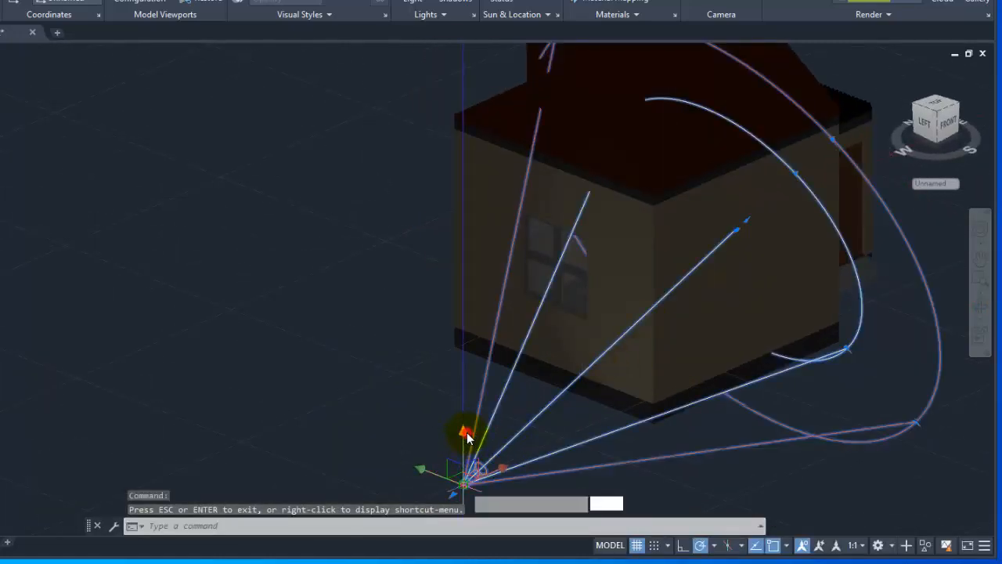
{"action": "left_click", "coordinate": [465, 432]}
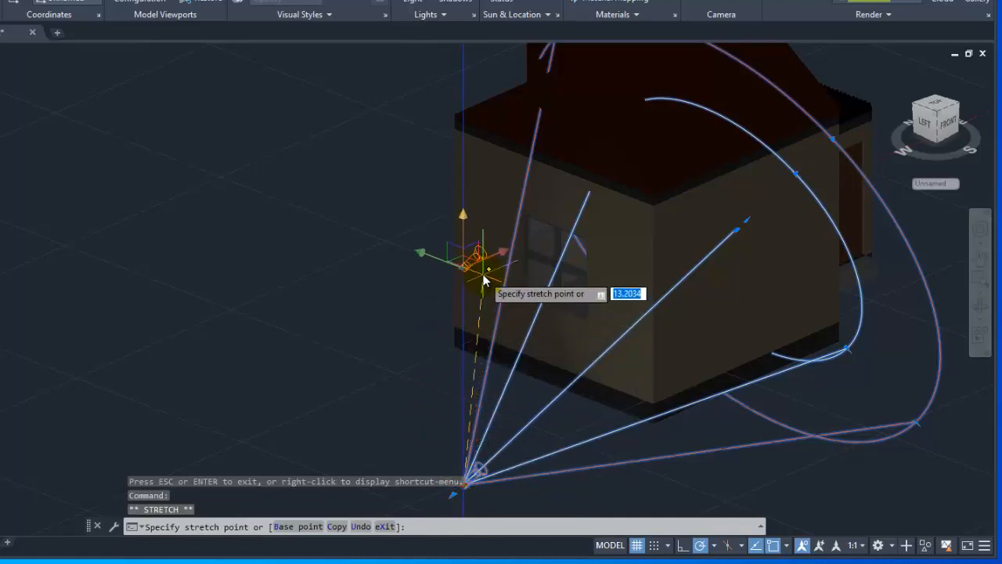
{"action": "left_click", "coordinate": [461, 258]}
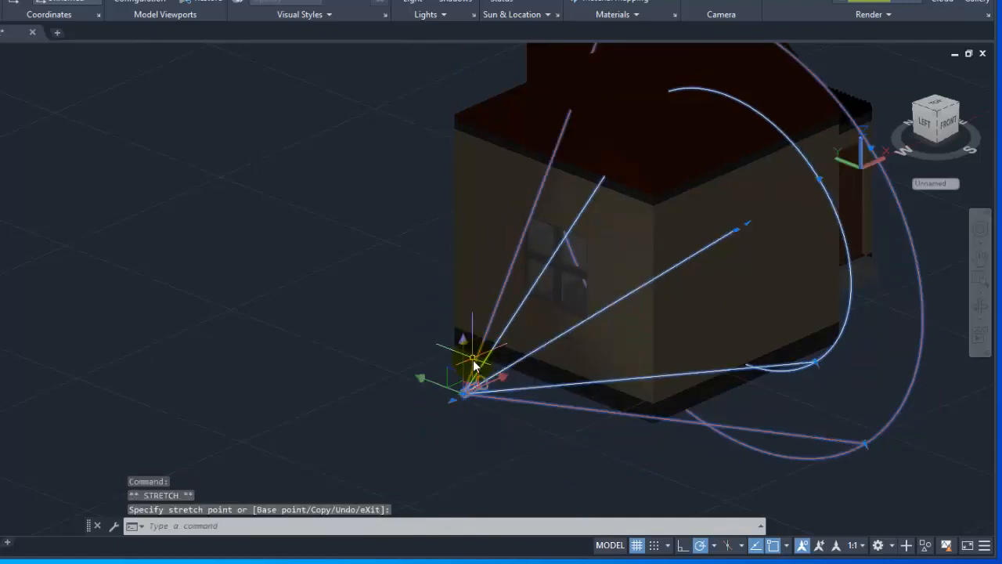
Lower the spotlight's source vertically and raise it back to about the level of the house's base.
{"action": "left_click", "coordinate": [462, 360]}
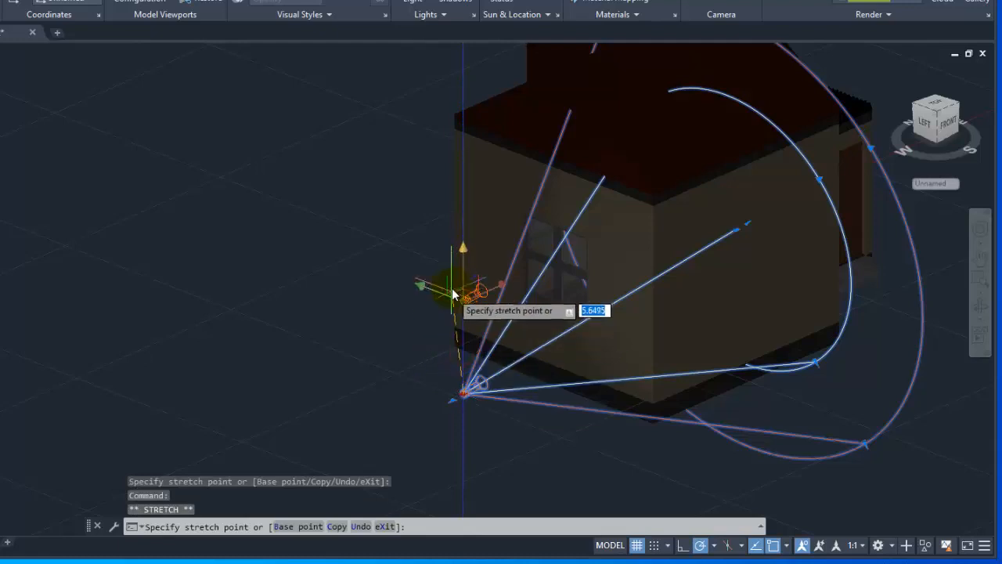
{"action": "left_click", "coordinate": [453, 278]}
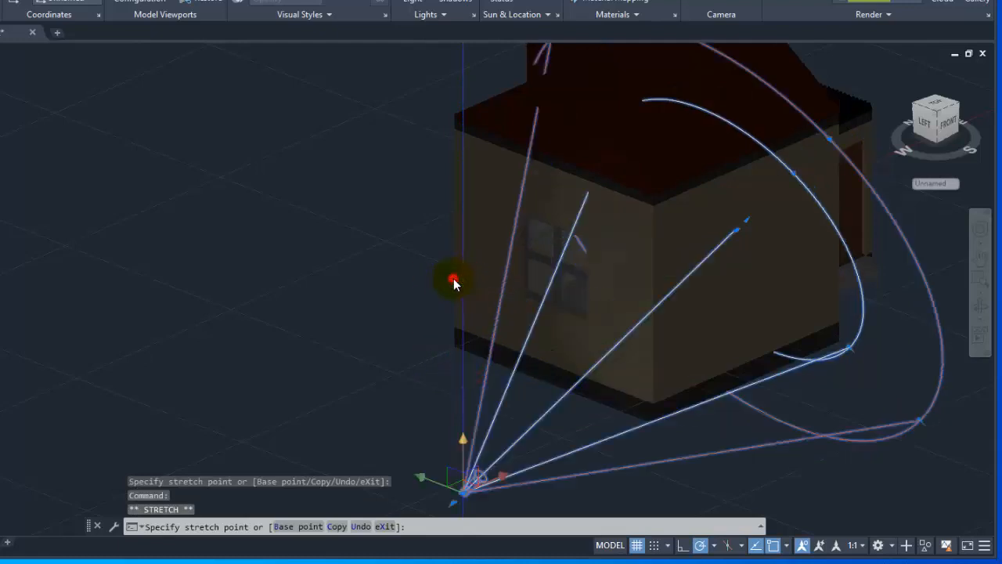
{"action": "left_click", "coordinate": [462, 444]}
{"action": "left_click", "coordinate": [465, 438]}
{"action": "left_click", "coordinate": [464, 443]}
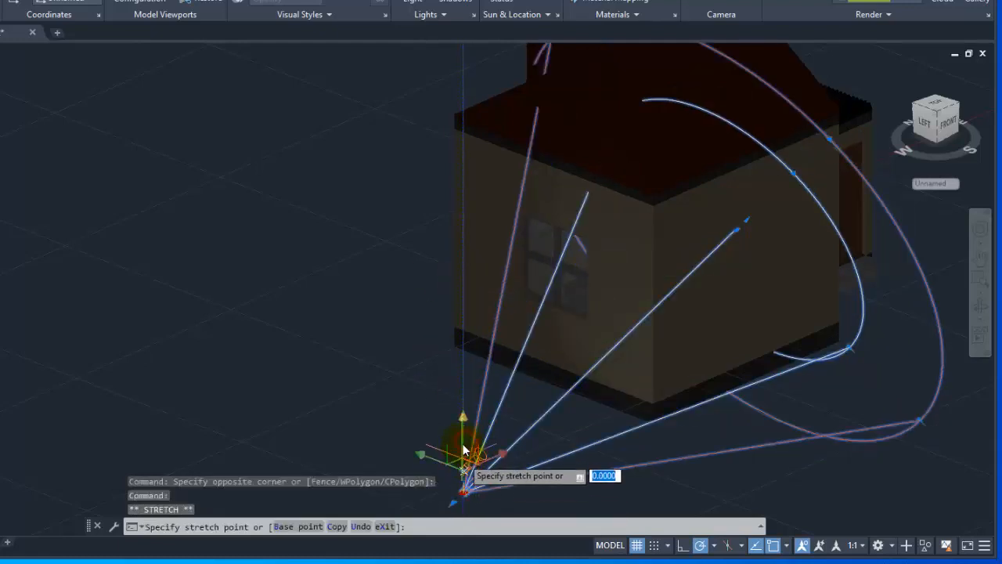
{"action": "left_click", "coordinate": [459, 407]}
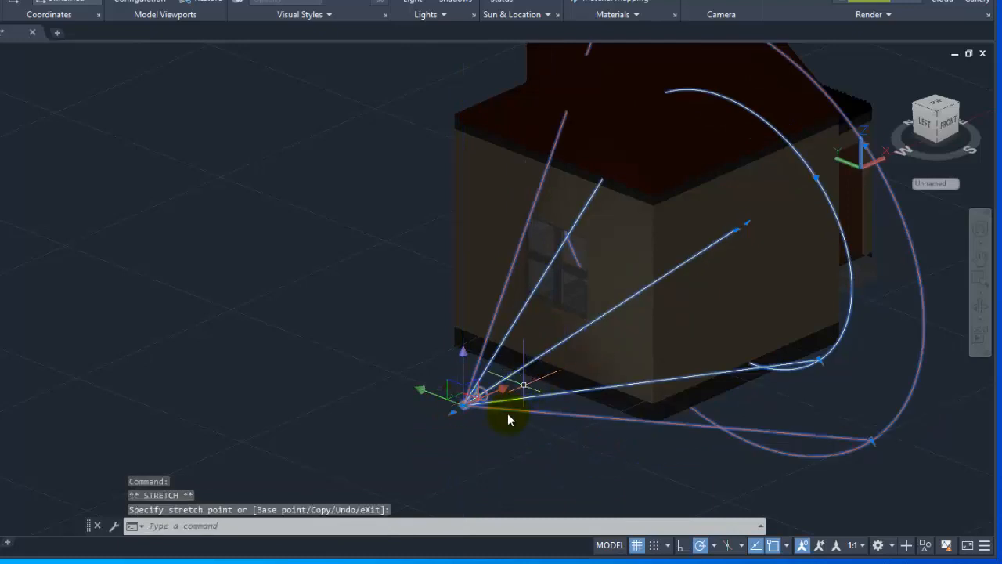
Move the whole spotlight from its source point to a spot farther away from the house's left wall.
{"action": "key", "text": "Return"}
{"action": "scroll", "coordinate": [487, 427], "scroll_direction": "up", "scroll_amount": 3}
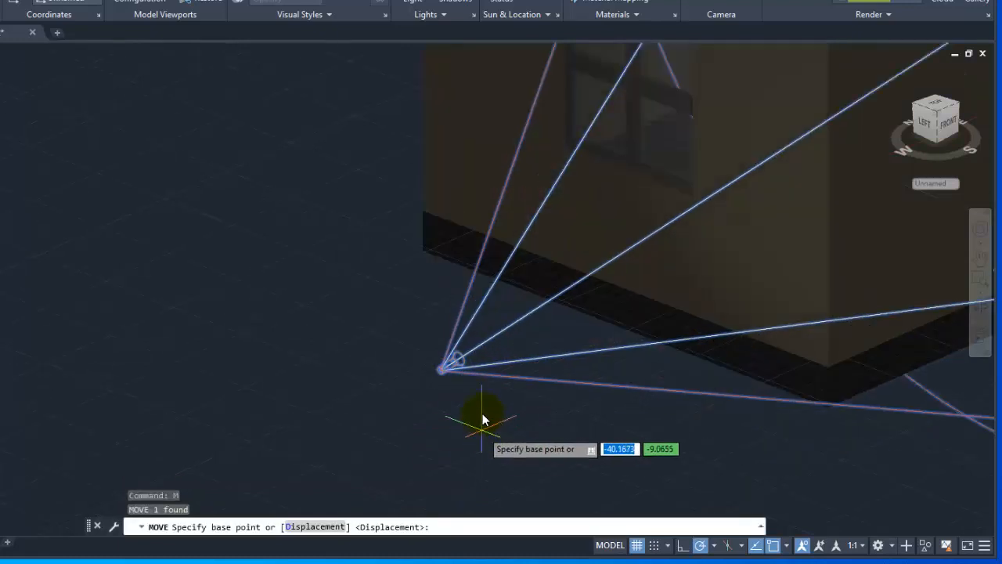
{"action": "left_click", "coordinate": [449, 376]}
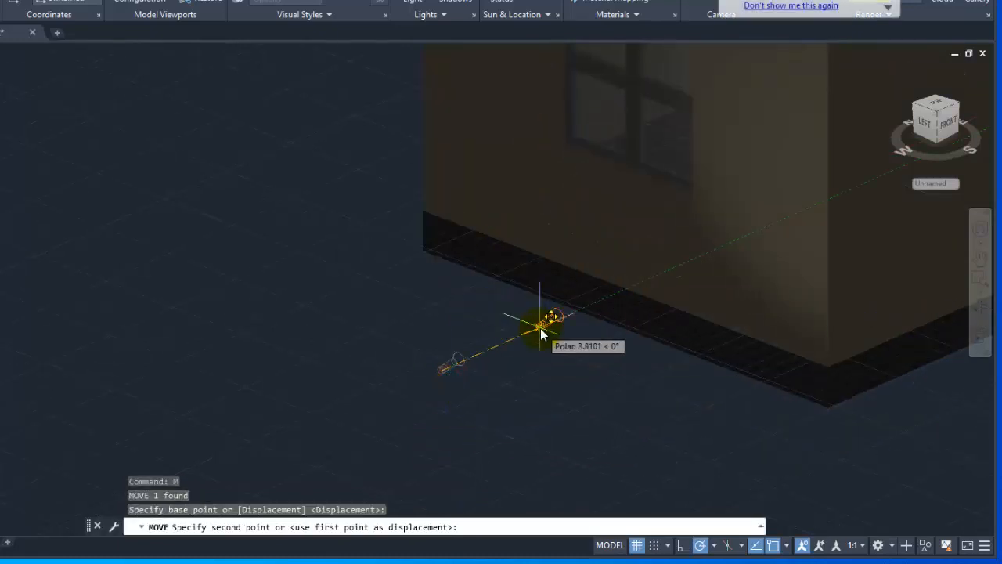
{"action": "scroll", "coordinate": [552, 325], "scroll_direction": "down", "scroll_amount": 2}
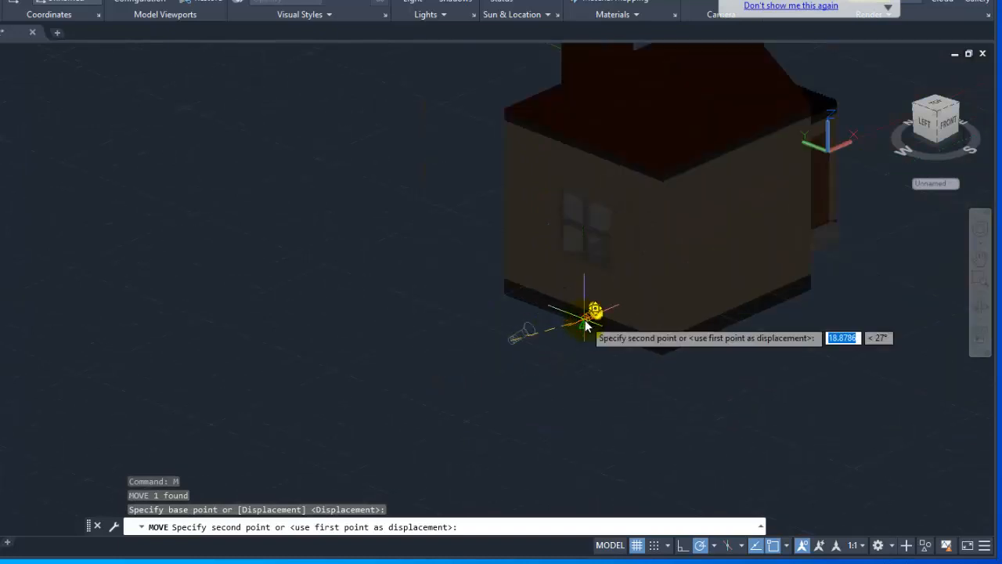
{"action": "scroll", "coordinate": [584, 321], "scroll_direction": "up", "scroll_amount": 2}
{"action": "scroll", "coordinate": [584, 319], "scroll_direction": "up", "scroll_amount": 3}
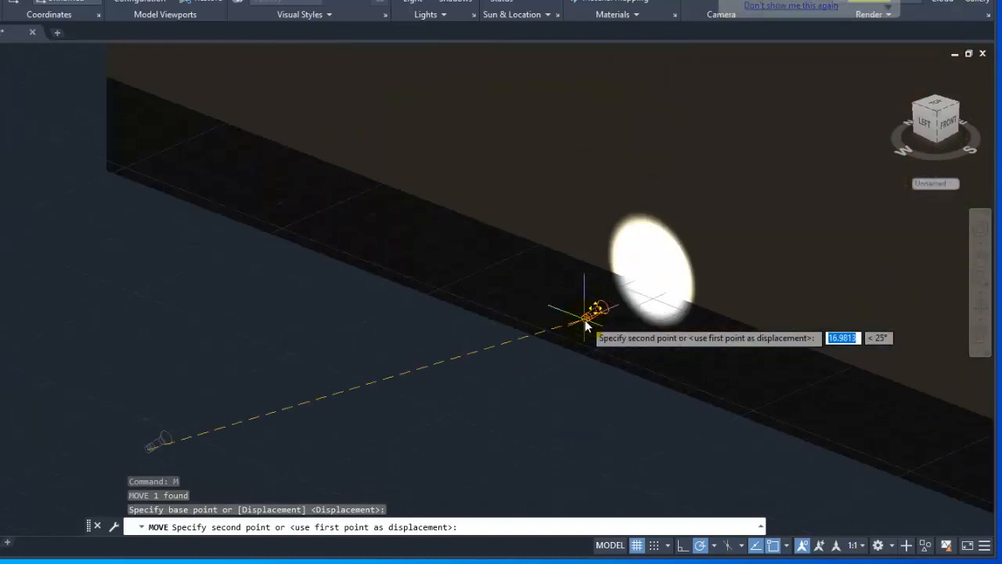
{"action": "scroll", "coordinate": [580, 327], "scroll_direction": "down", "scroll_amount": 3}
{"action": "scroll", "coordinate": [552, 333], "scroll_direction": "down", "scroll_amount": 3}
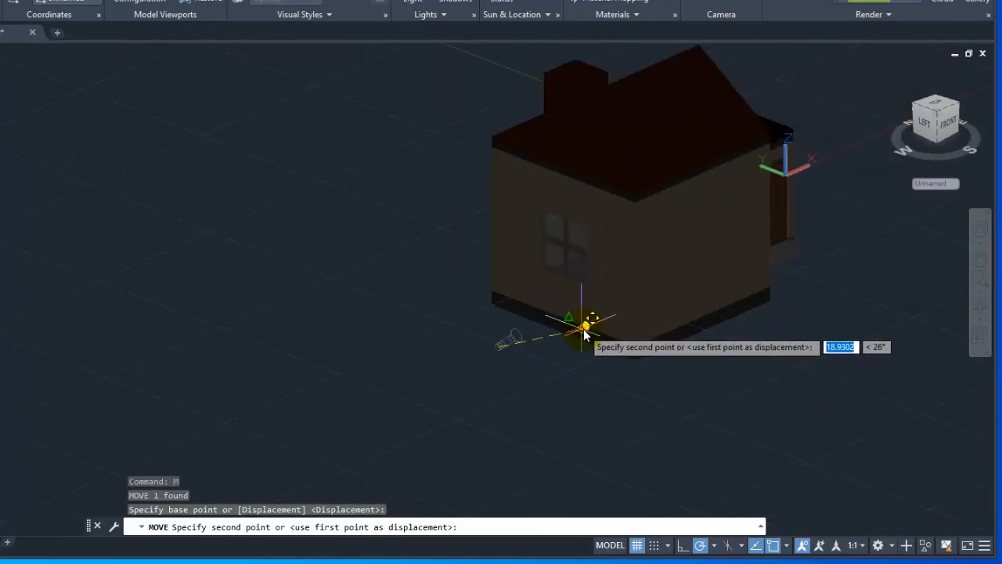
{"action": "scroll", "coordinate": [576, 332], "scroll_direction": "up", "scroll_amount": 2}
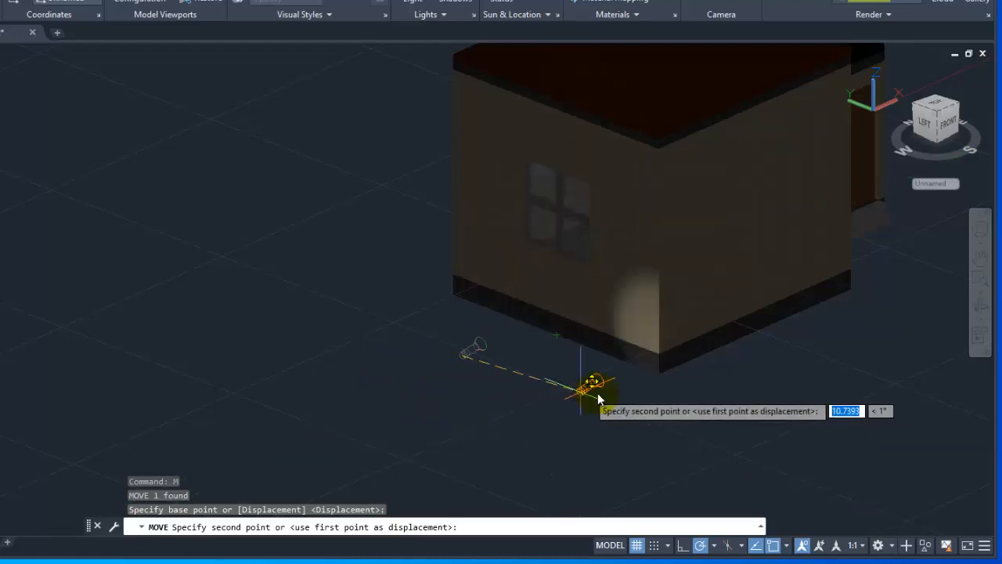
{"action": "middle_click_drag", "start_coordinate": [537, 377], "coordinate": [454, 358]}
{"action": "scroll", "coordinate": [489, 350], "scroll_direction": "down", "scroll_amount": 2}
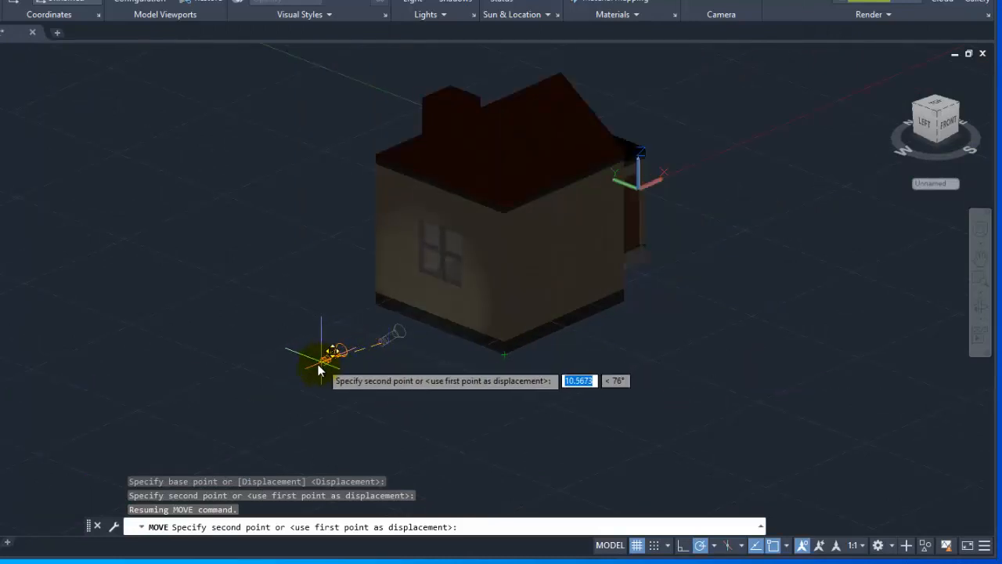
{"action": "left_click", "coordinate": [300, 369]}
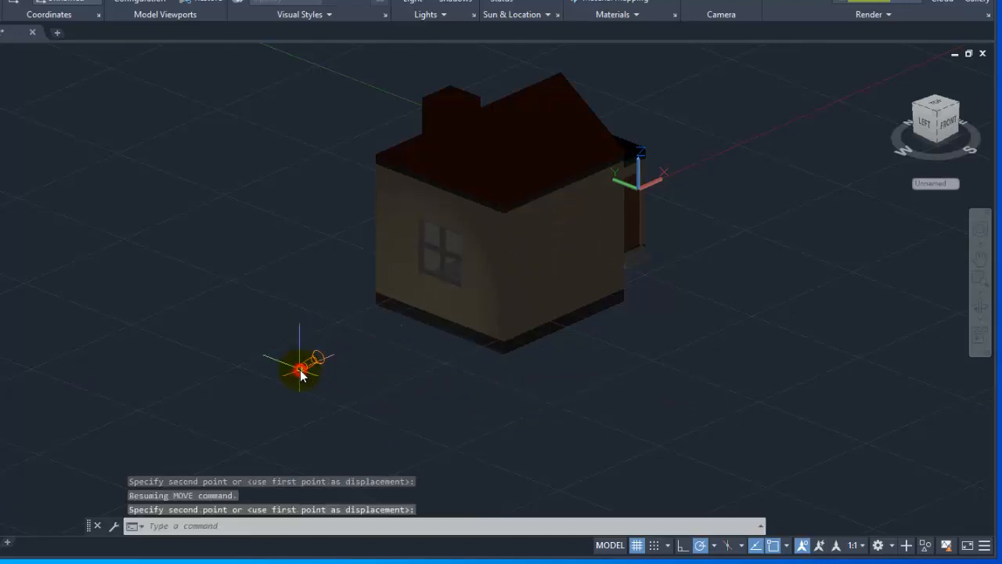
Reduce the lighting exposure to brighten the spotlight's effect on the house.
{"action": "left_click", "coordinate": [440, 16]}
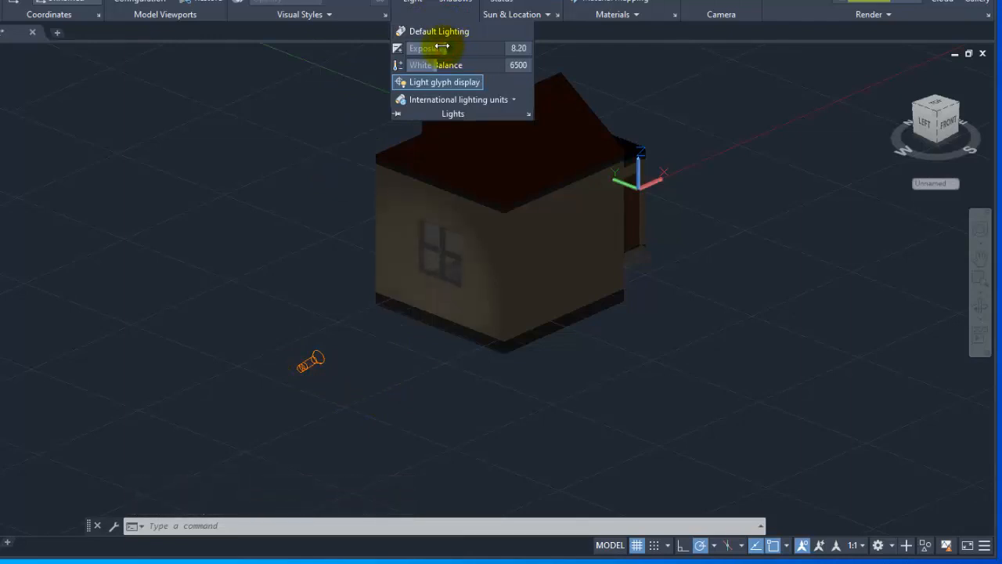
{"action": "left_click_drag", "start_coordinate": [443, 48], "coordinate": [421, 48]}
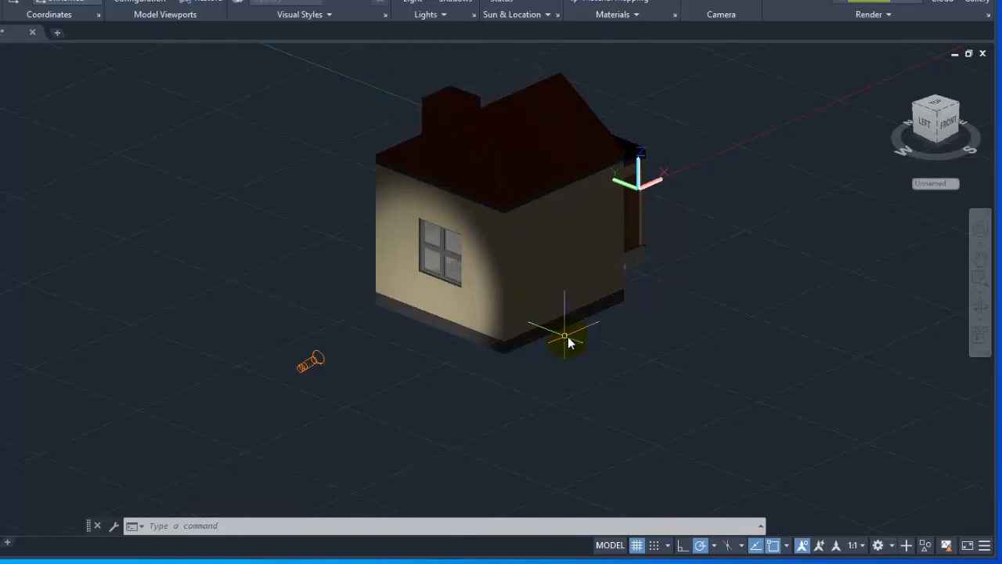
{"action": "key", "text": "Escape"}
{"action": "key", "text": "Escape"}
Select the spotlight and raise its source vertically to about the height of the window.
{"action": "middle_click_drag", "start_coordinate": [502, 333], "coordinate": [379, 374]}
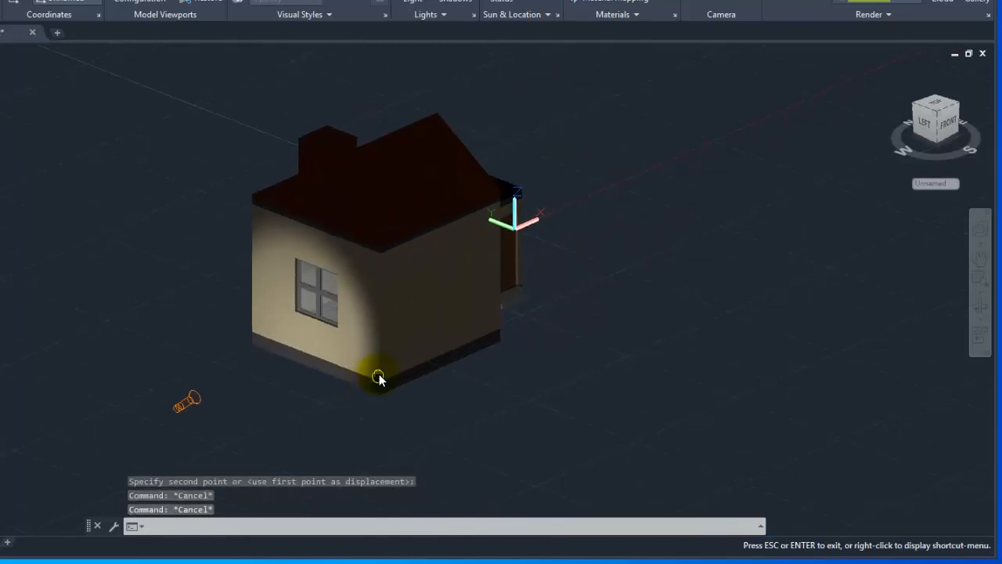
{"action": "left_click", "coordinate": [190, 413]}
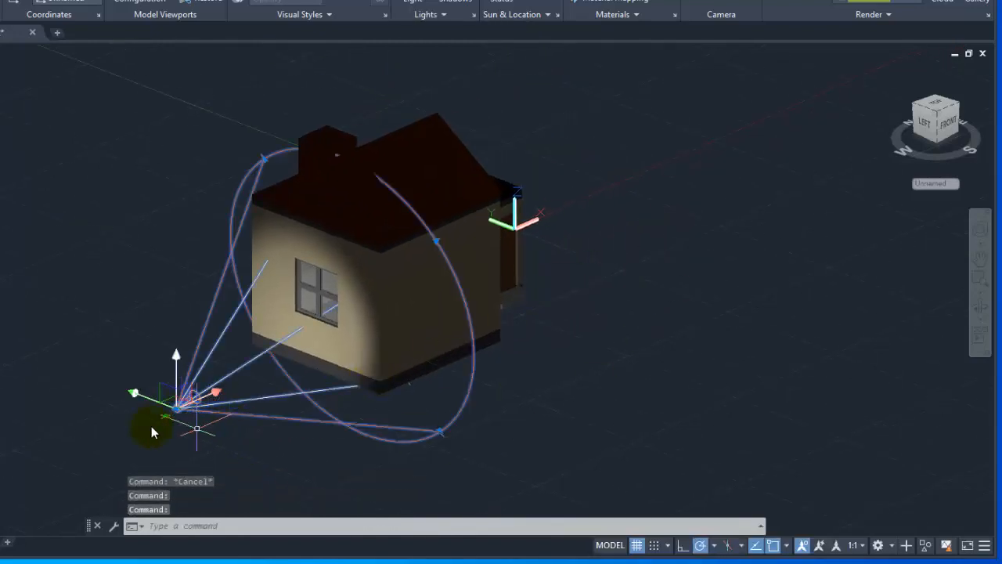
{"action": "left_click", "coordinate": [177, 360]}
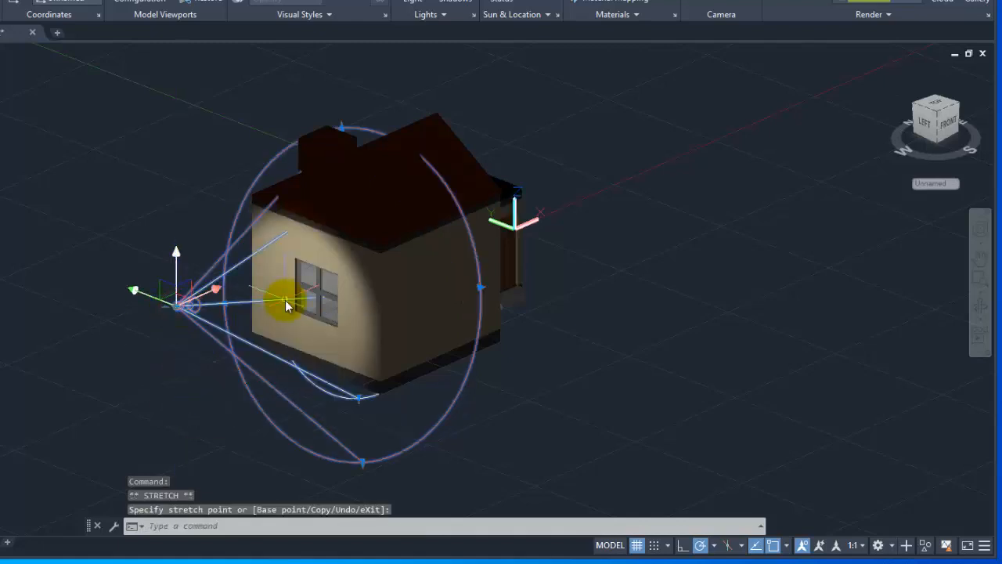
Rotate the spotlight about its source with 3DROTATE, tilting it to 351 degrees around the Y axis, and try a rotation around the vertical axis.
{"action": "type", "text": "3drotate"}
{"action": "key", "text": "Return"}
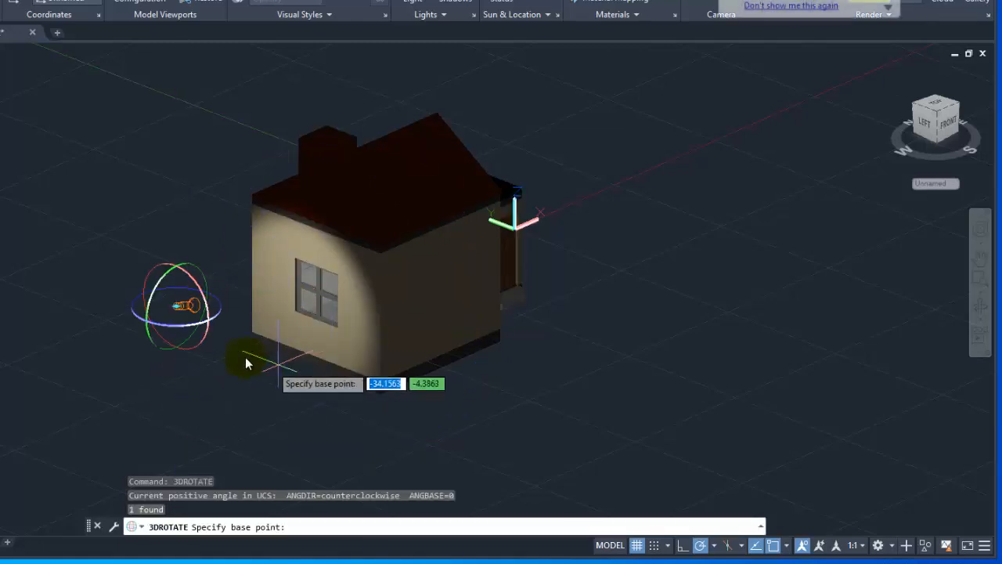
{"action": "left_click", "coordinate": [208, 286]}
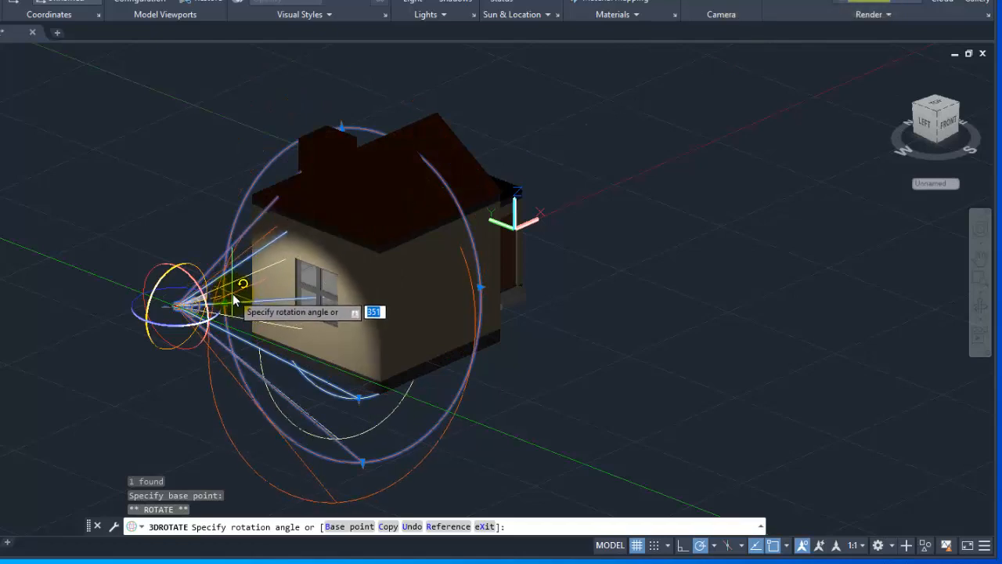
{"action": "left_click", "coordinate": [221, 307]}
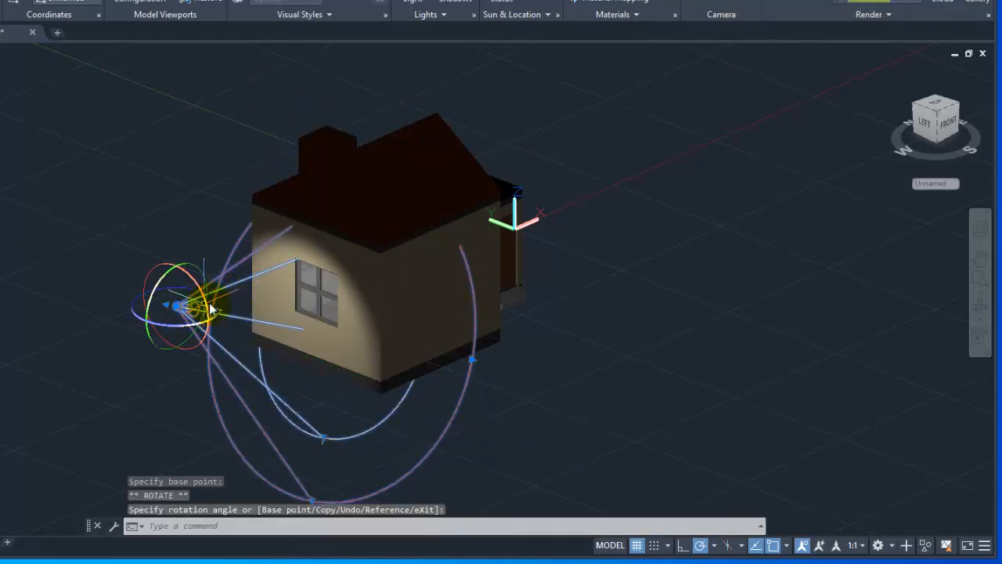
{"action": "left_click", "coordinate": [217, 309]}
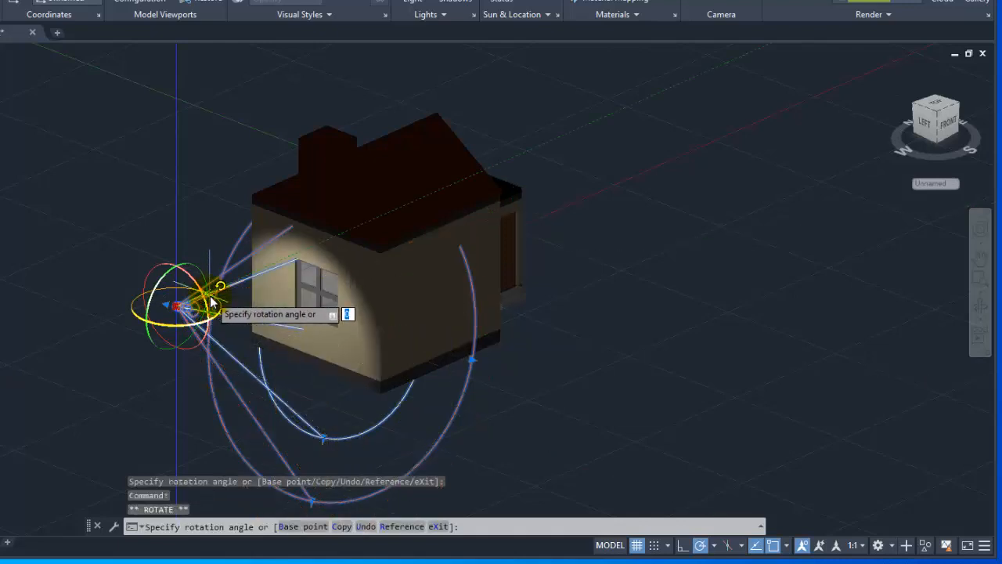
{"action": "left_click", "coordinate": [239, 306]}
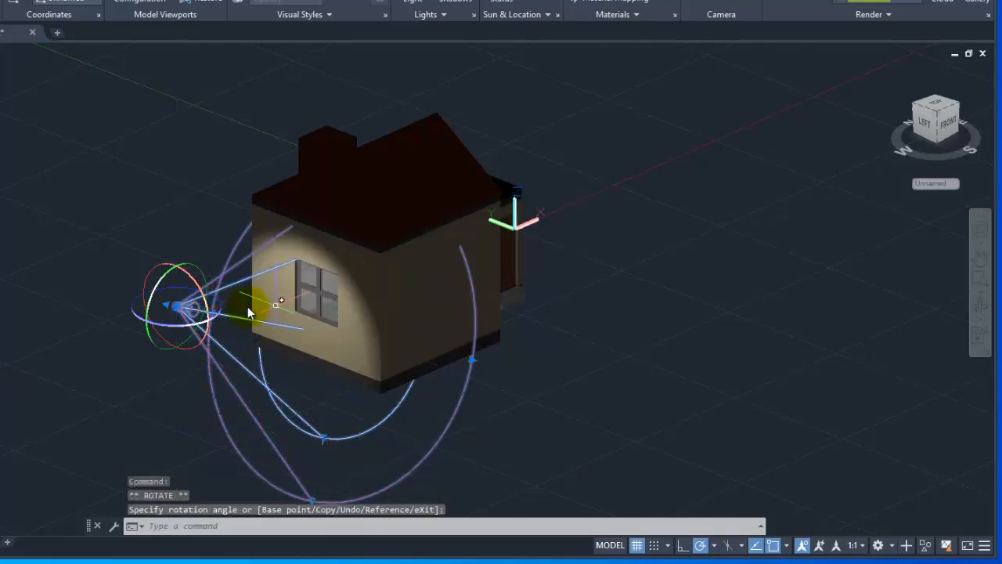
Widen the spotlight's hotspot to about 59 degrees and stretch its falloff cone out well beyond the whole house.
{"action": "left_click", "coordinate": [323, 439]}
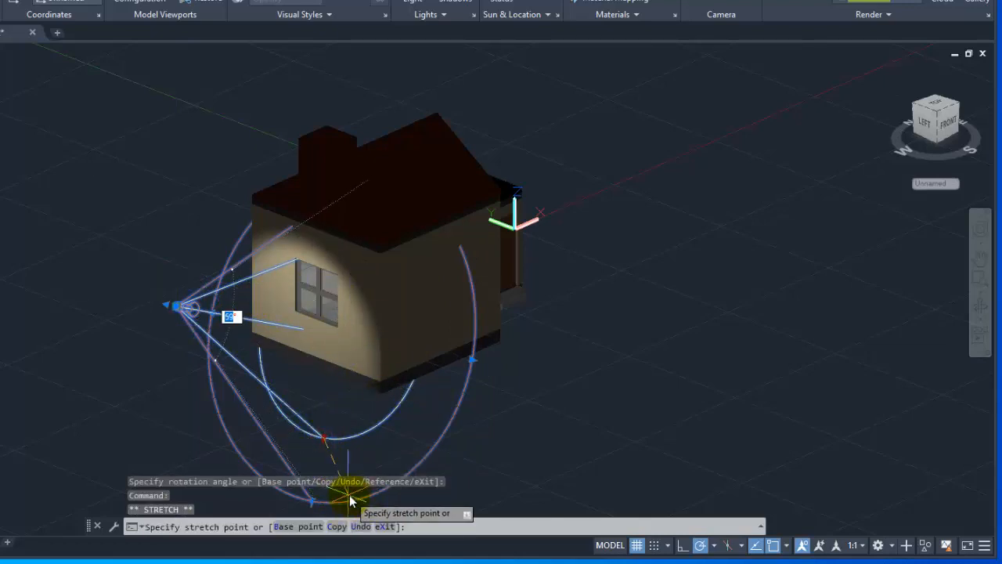
{"action": "middle_click_drag", "start_coordinate": [338, 414], "coordinate": [322, 344]}
{"action": "scroll", "coordinate": [346, 349], "scroll_direction": "down", "scroll_amount": 2}
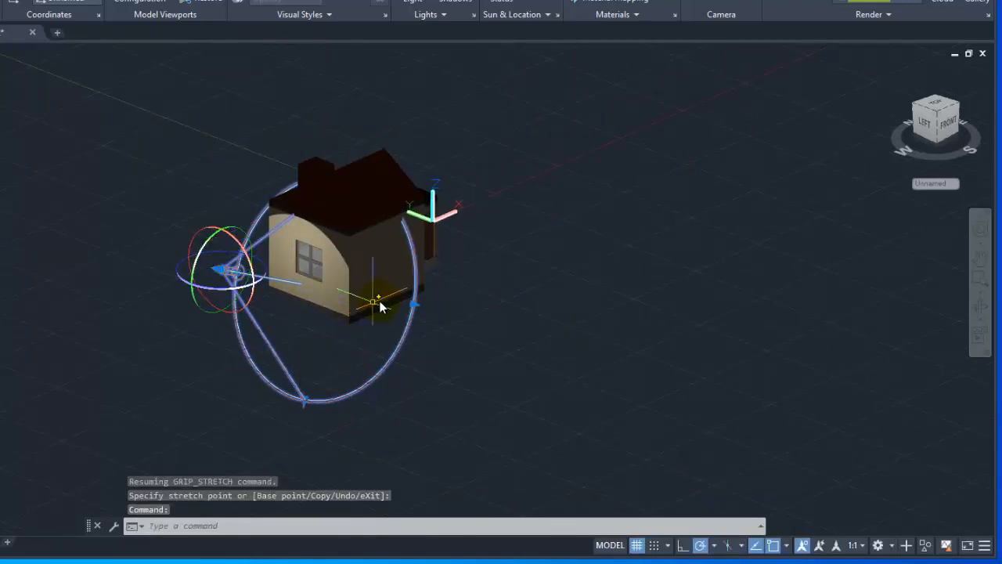
{"action": "left_click", "coordinate": [415, 307]}
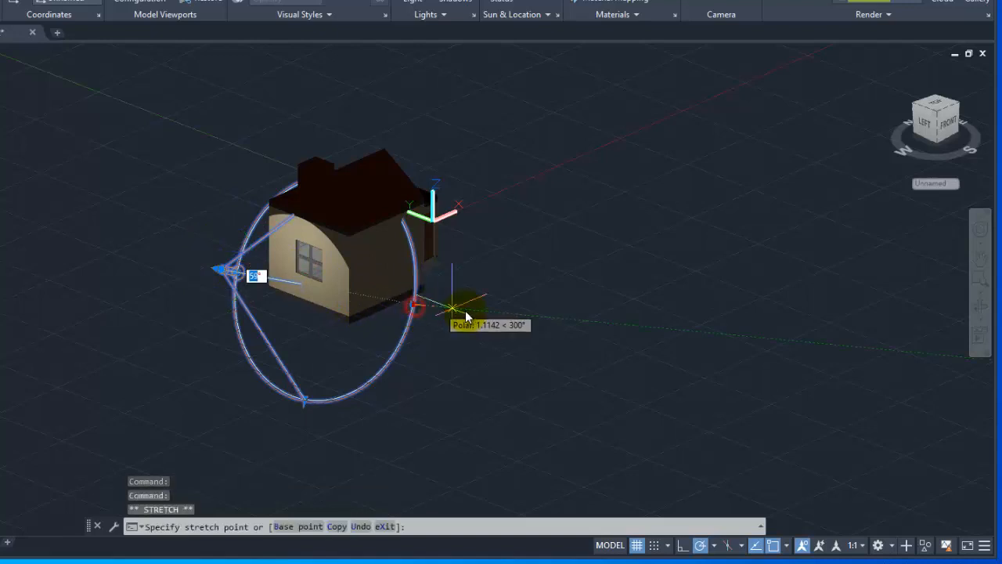
{"action": "left_click", "coordinate": [121, 350]}
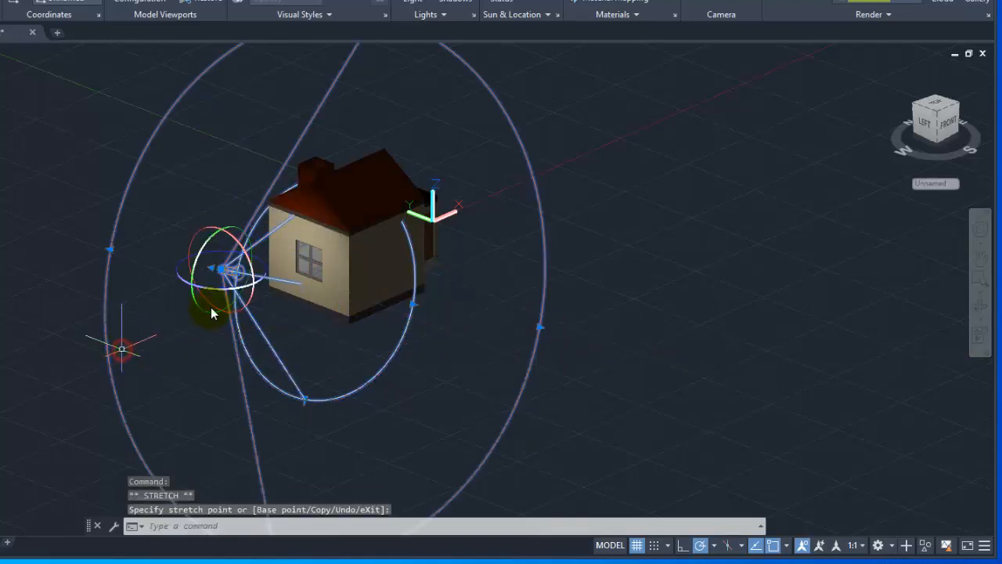
{"action": "scroll", "coordinate": [227, 267], "scroll_direction": "up", "scroll_amount": 2}
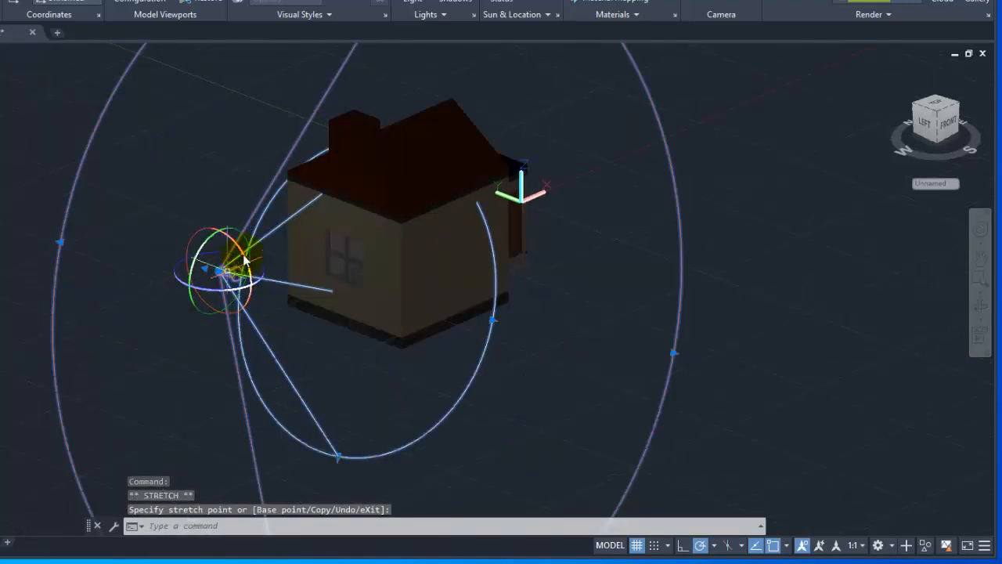
{"action": "scroll", "coordinate": [369, 283], "scroll_direction": "down", "scroll_amount": 2}
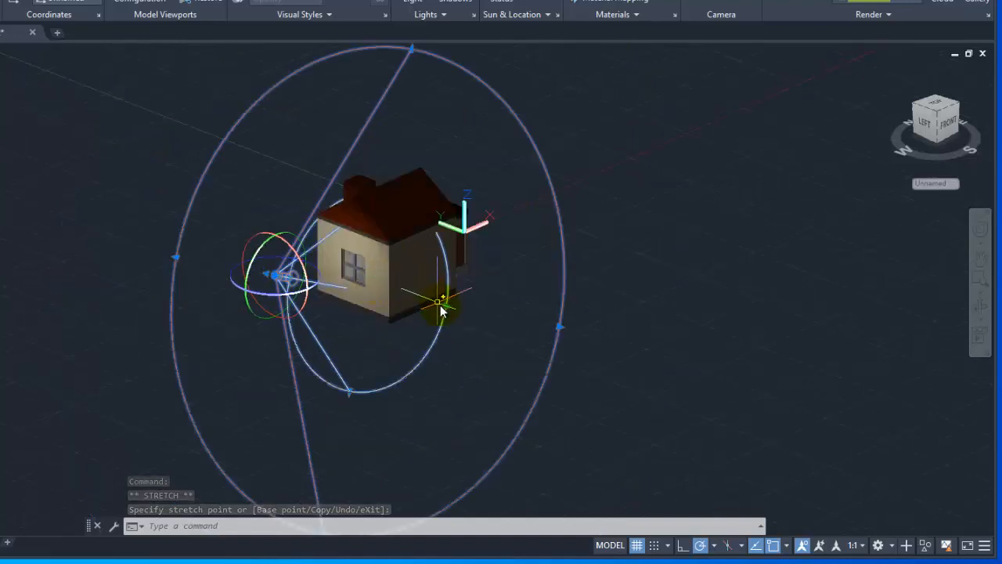
{"action": "left_click", "coordinate": [447, 307]}
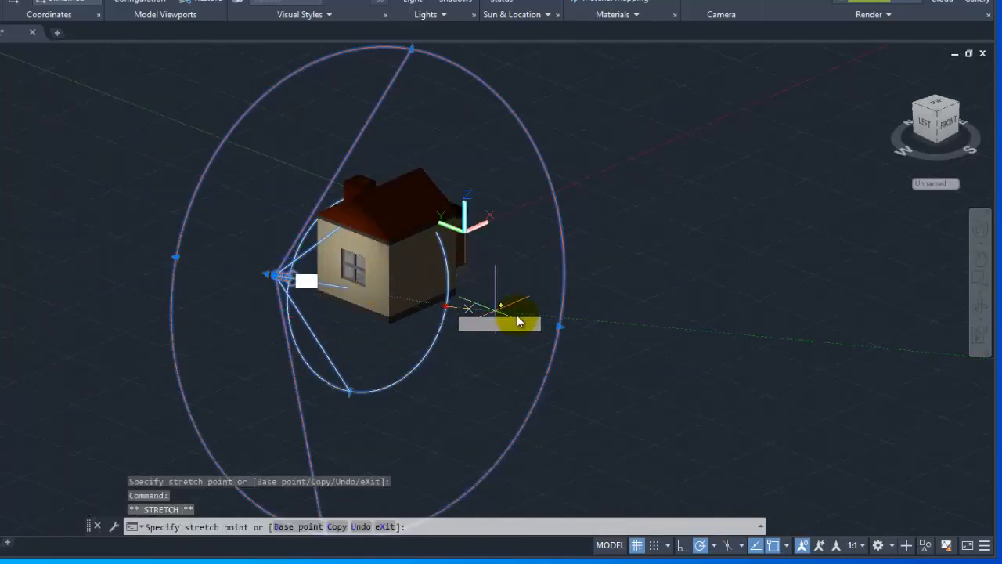
{"action": "key", "text": "Escape"}
{"action": "key", "text": "Escape"}
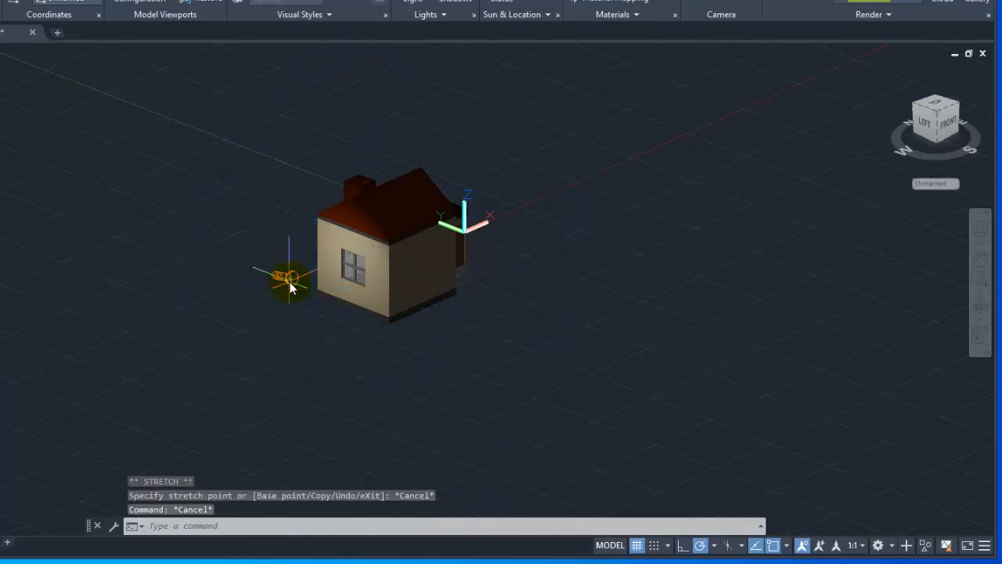
Move the spotlight straight up along the Z axis by about 13 units, to roughly roof height.
{"action": "left_click", "coordinate": [278, 274]}
{"action": "scroll", "coordinate": [282, 282], "scroll_direction": "up", "scroll_amount": 1}
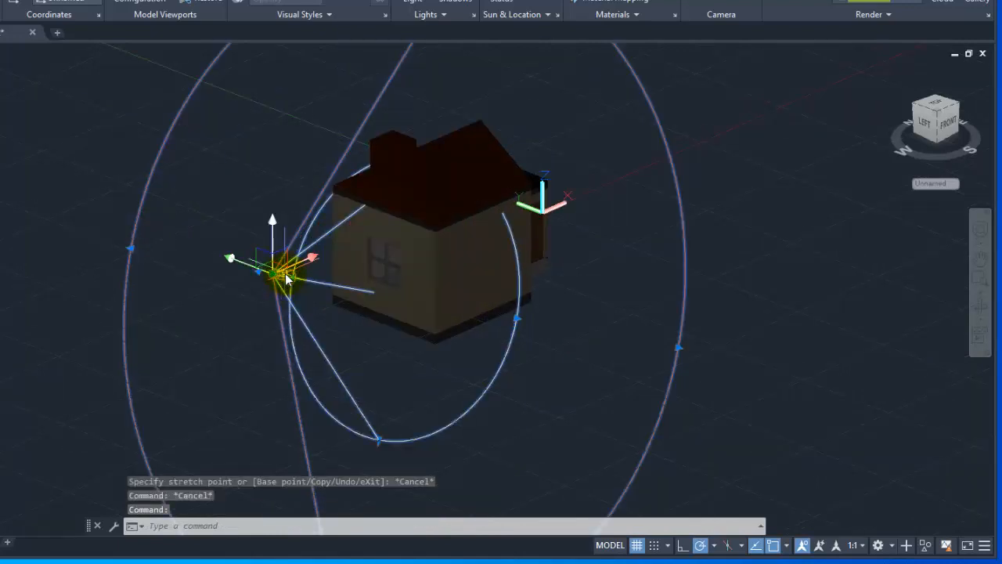
{"action": "scroll", "coordinate": [283, 275], "scroll_direction": "up", "scroll_amount": 2}
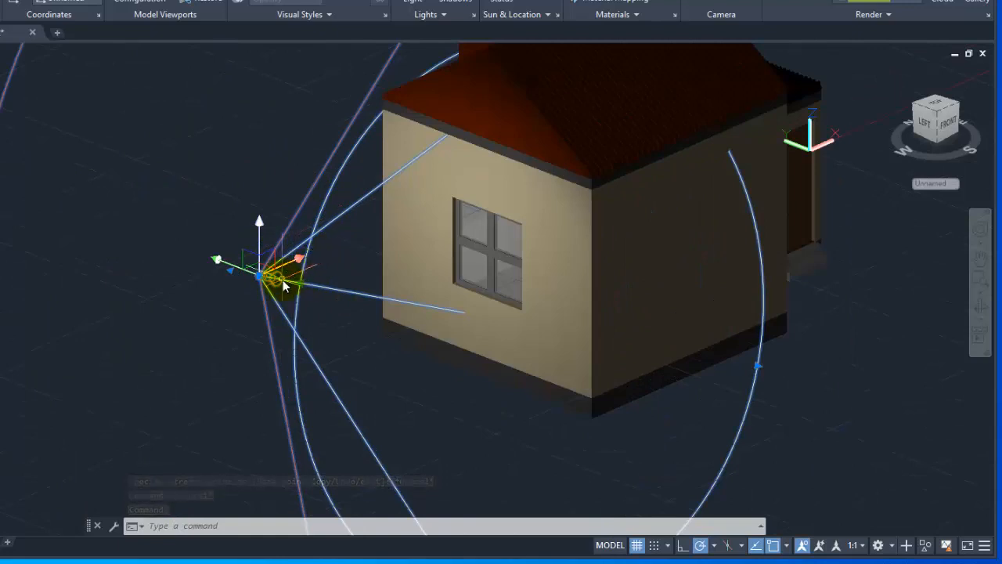
{"action": "type", "text": "m"}
{"action": "key", "text": "Return"}
{"action": "left_click", "coordinate": [262, 278]}
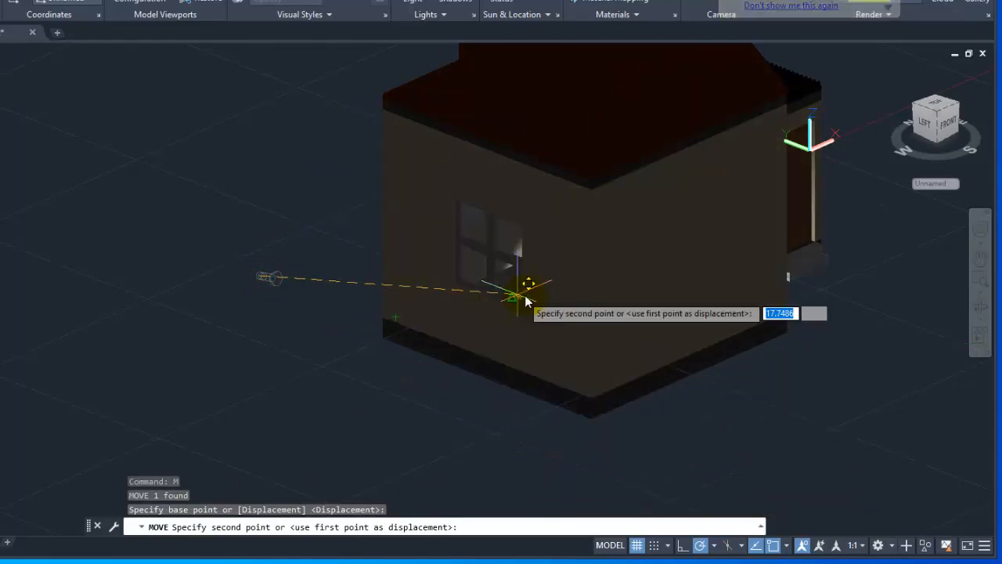
{"action": "scroll", "coordinate": [540, 336], "scroll_direction": "down", "scroll_amount": 5}
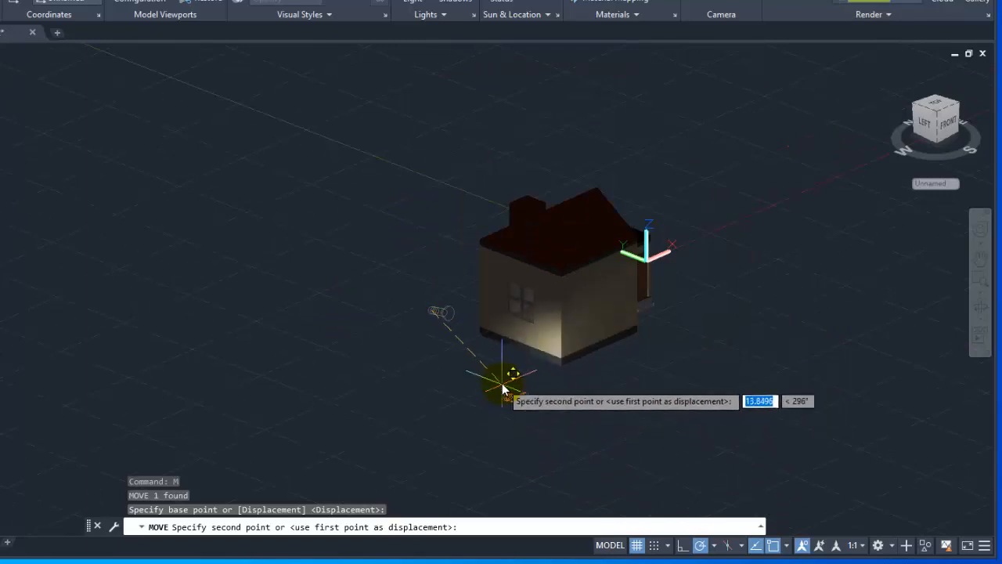
{"action": "left_click", "coordinate": [430, 229]}
Rotate the spotlight with 3DROTATE around the vertical axis through a base point on the roof, swinging it to the house's front-left corner.
{"action": "scroll", "coordinate": [474, 238], "scroll_direction": "up", "scroll_amount": 1}
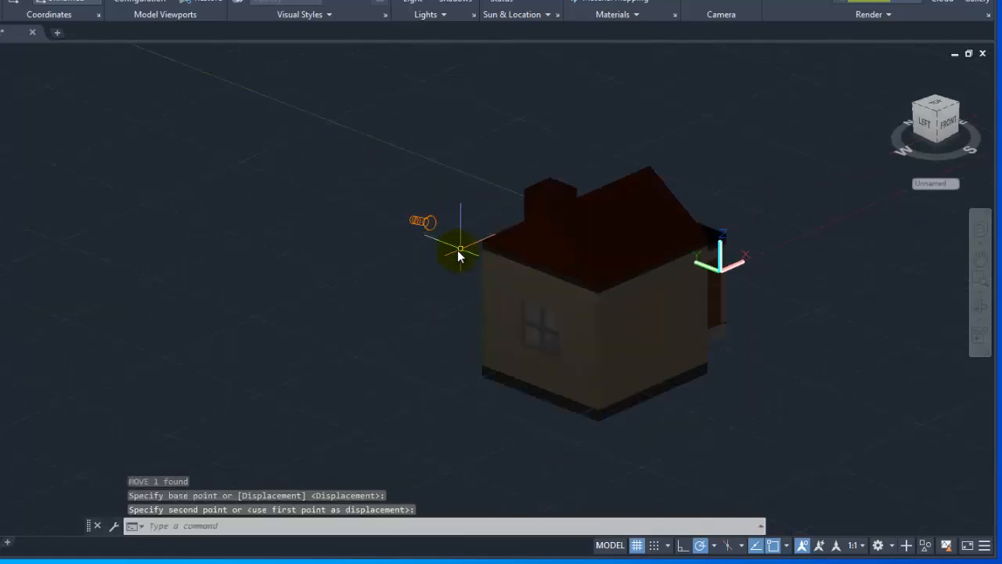
{"action": "scroll", "coordinate": [458, 256], "scroll_direction": "up", "scroll_amount": 2}
{"action": "middle_click_drag", "start_coordinate": [389, 262], "coordinate": [242, 263]}
{"action": "left_click", "coordinate": [198, 228]}
{"action": "left_click", "coordinate": [208, 230]}
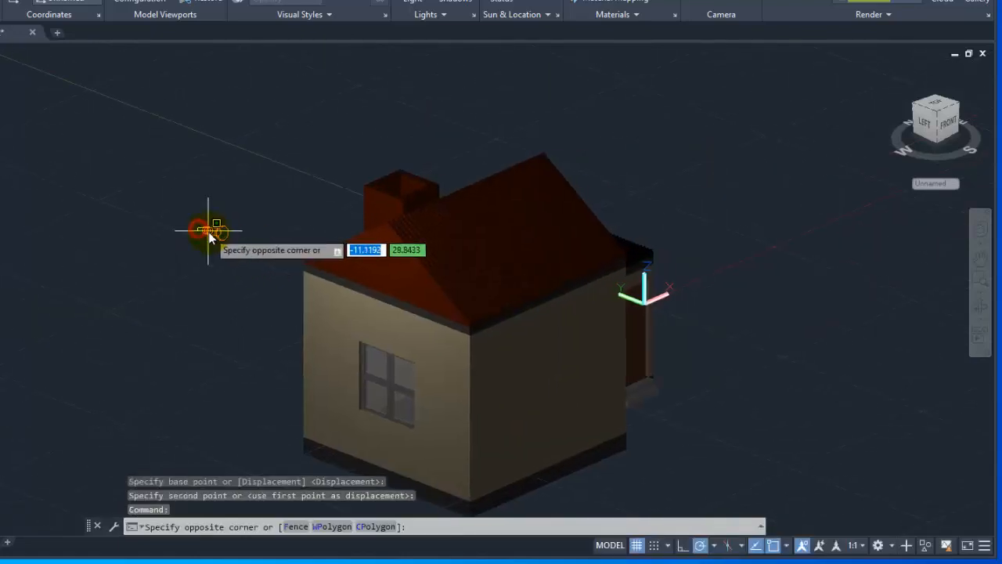
{"action": "left_click", "coordinate": [213, 235]}
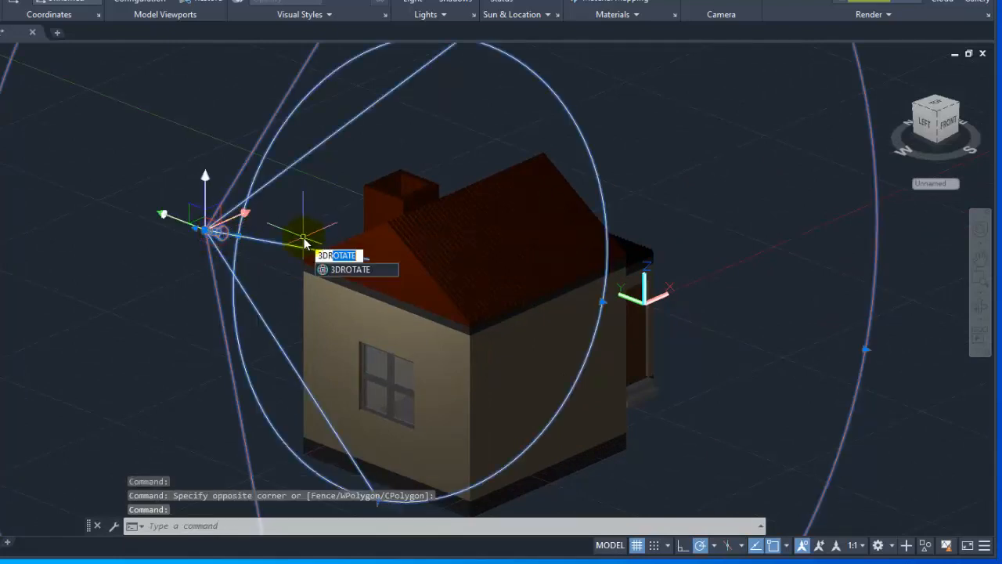
{"action": "key", "text": "Return"}
{"action": "left_click", "coordinate": [466, 205]}
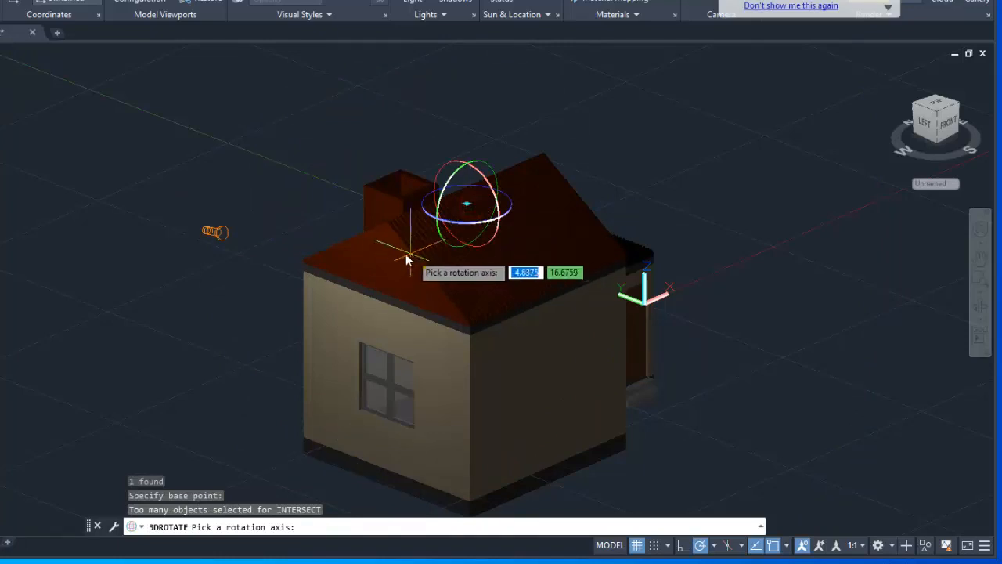
{"action": "left_click", "coordinate": [465, 227]}
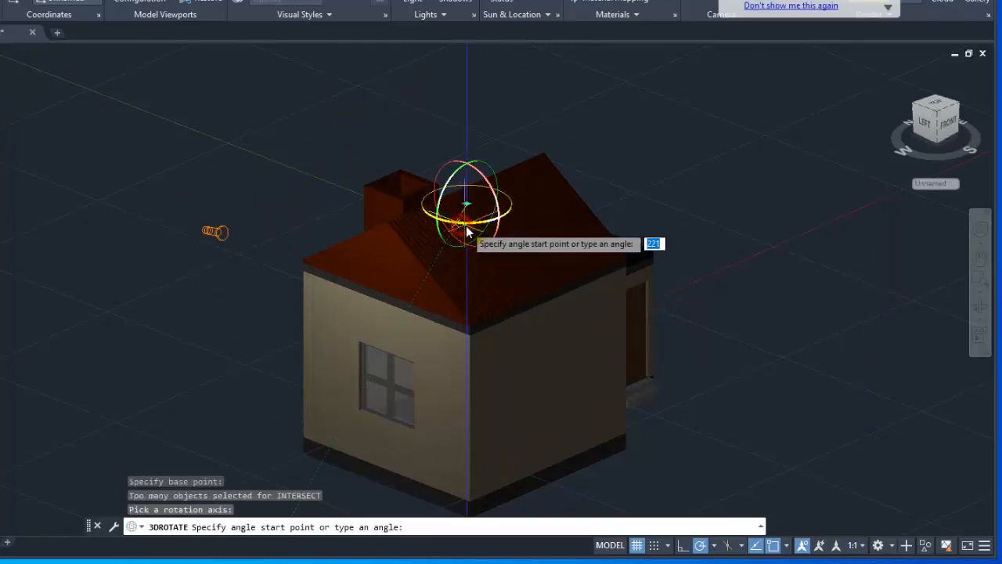
{"action": "scroll", "coordinate": [523, 261], "scroll_direction": "down", "scroll_amount": 4}
{"action": "middle_click_drag", "start_coordinate": [520, 259], "coordinate": [442, 262]}
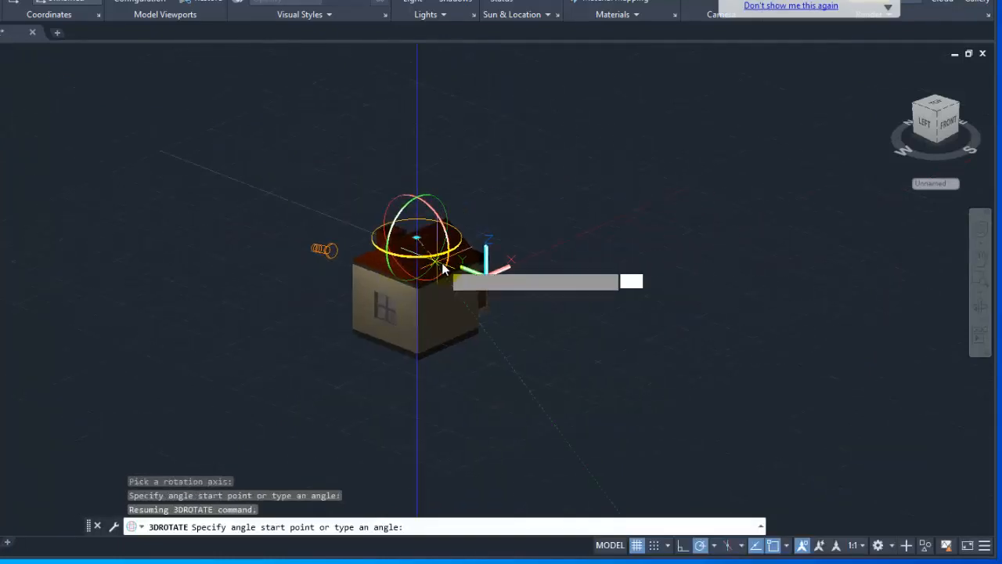
{"action": "left_click", "coordinate": [436, 358]}
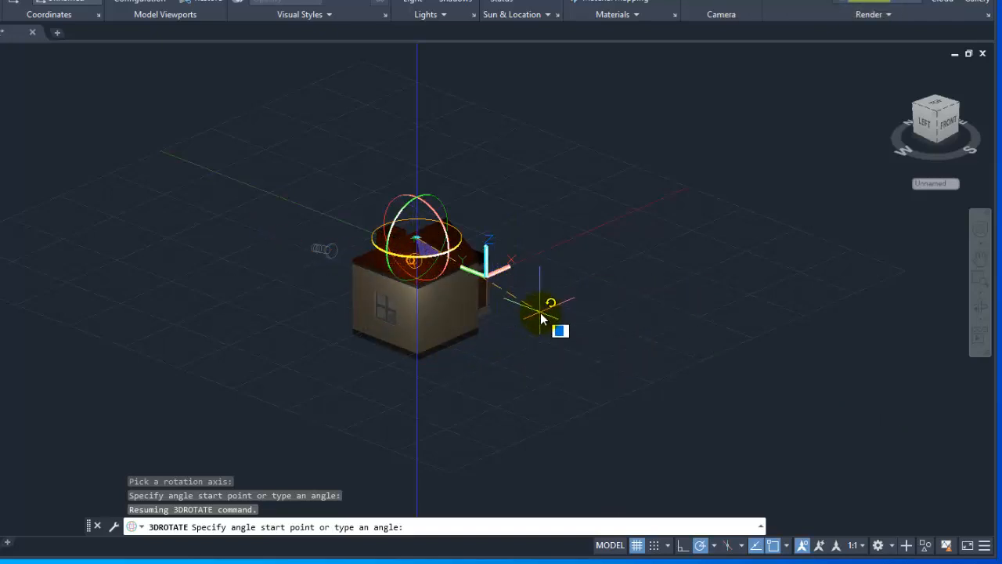
{"action": "key", "text": "Escape"}
Rotate the spotlight with 3DROTATE around the vertical axis through its own source, aiming it at the house corner.
{"action": "scroll", "coordinate": [426, 263], "scroll_direction": "up", "scroll_amount": 6}
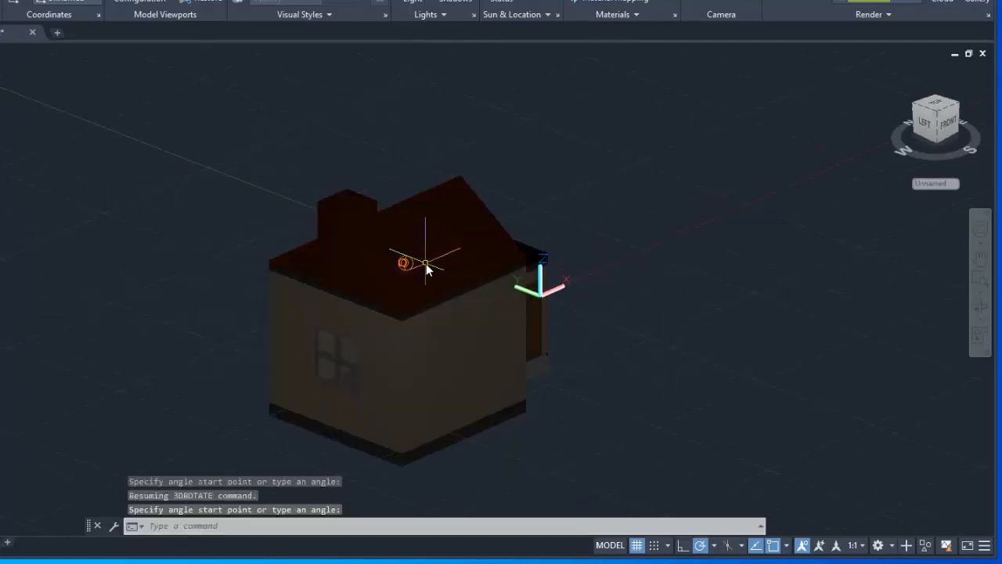
{"action": "scroll", "coordinate": [423, 269], "scroll_direction": "down", "scroll_amount": 5}
{"action": "left_click", "coordinate": [408, 269]}
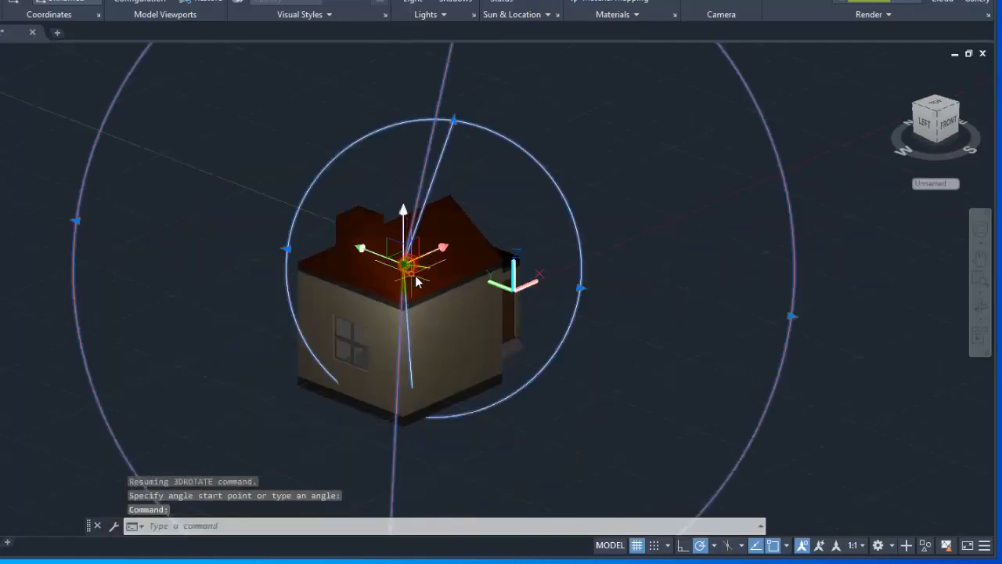
{"action": "key", "text": "Return"}
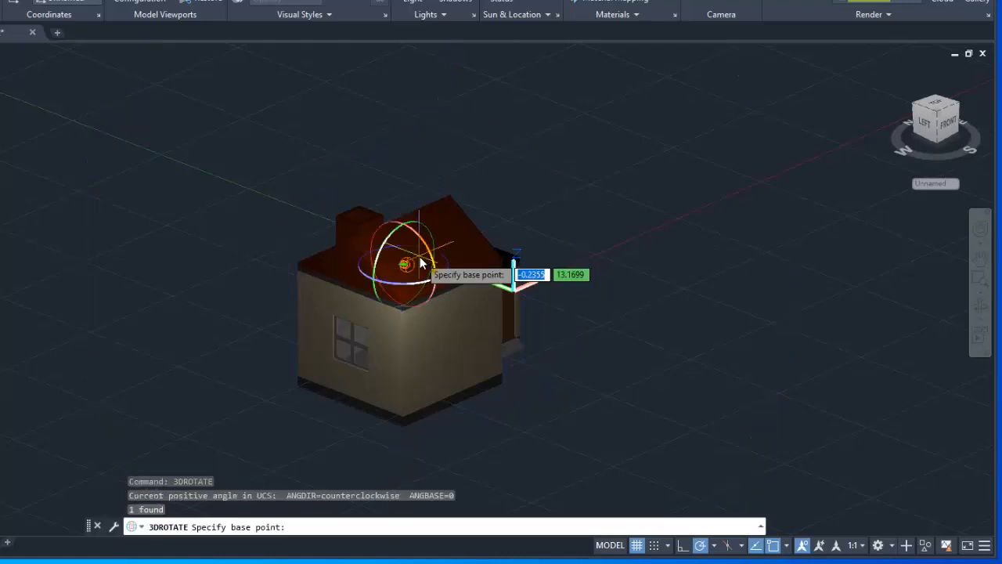
{"action": "scroll", "coordinate": [417, 291], "scroll_direction": "up", "scroll_amount": 3}
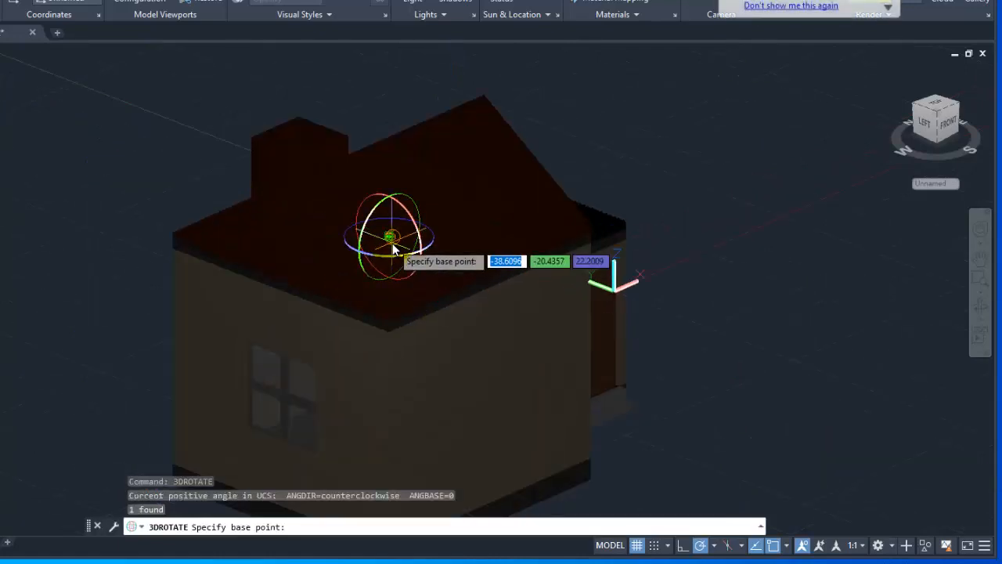
{"action": "scroll", "coordinate": [386, 257], "scroll_direction": "up", "scroll_amount": 2}
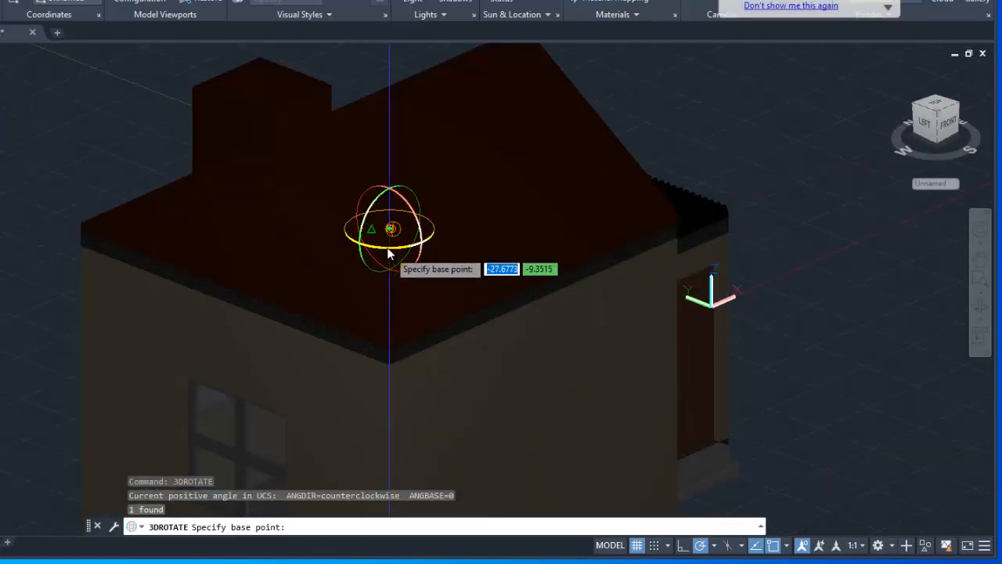
{"action": "left_click", "coordinate": [391, 248]}
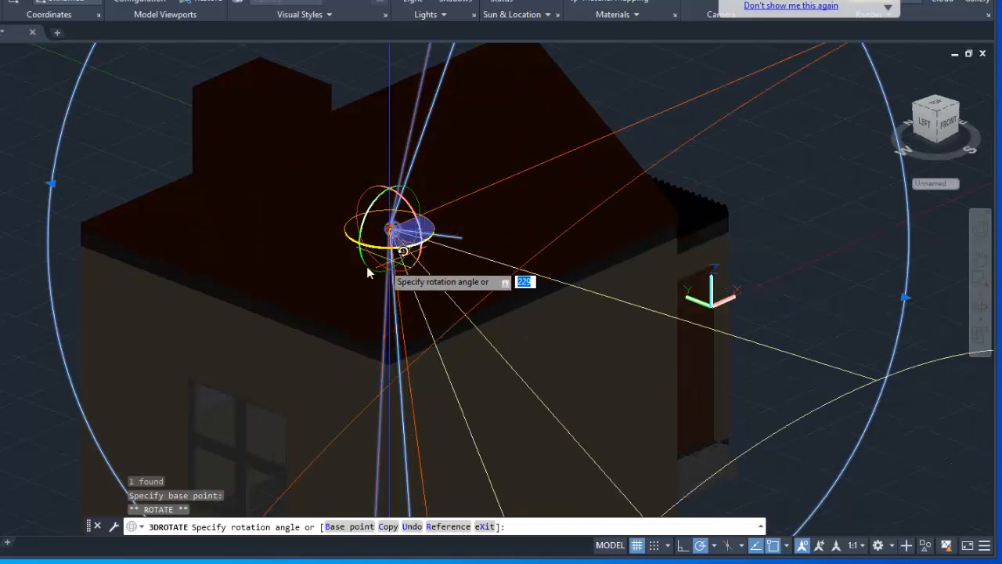
{"action": "left_click", "coordinate": [410, 188]}
{"action": "scroll", "coordinate": [438, 252], "scroll_direction": "down", "scroll_amount": 3}
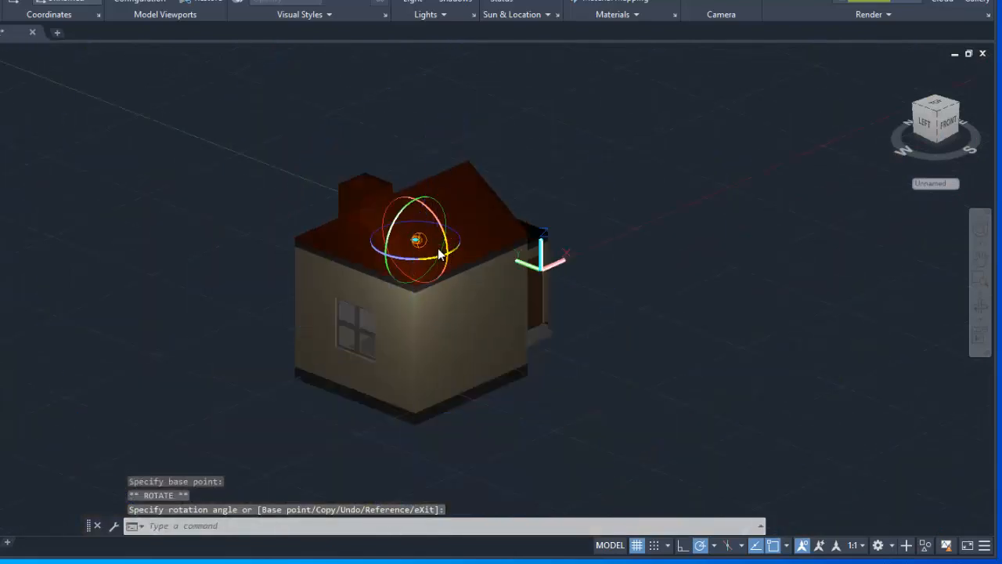
{"action": "key", "text": "Escape"}
Reduce the lighting exposure to 4.70 to brighten the house.
{"action": "scroll", "coordinate": [510, 315], "scroll_direction": "up", "scroll_amount": 3}
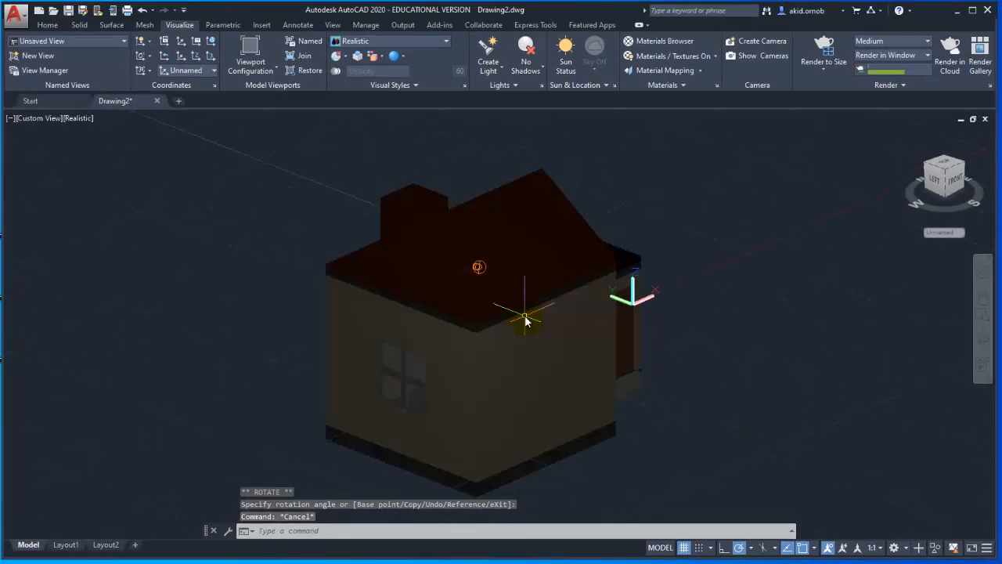
{"action": "left_click", "coordinate": [500, 85]}
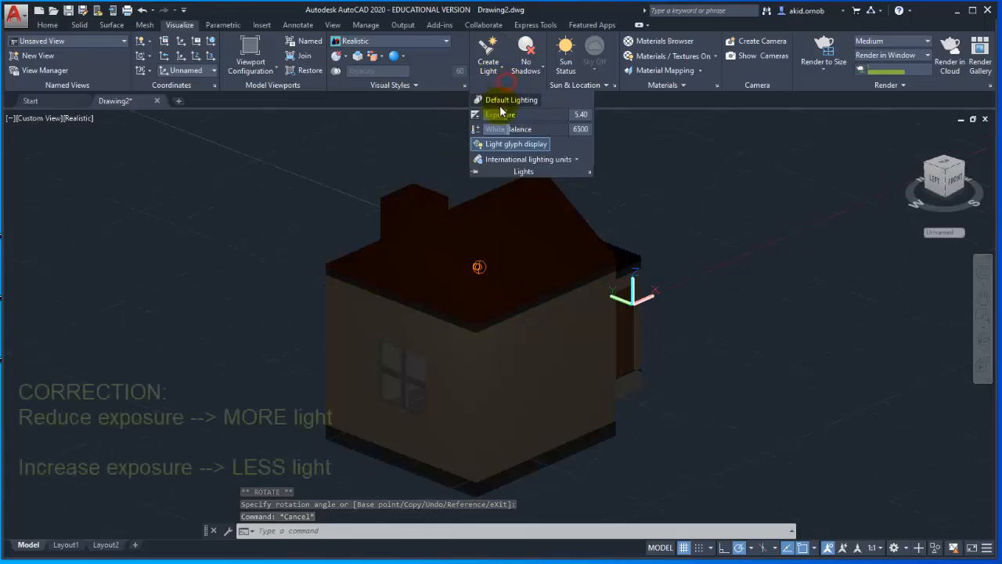
{"action": "left_click_drag", "start_coordinate": [508, 114], "coordinate": [498, 114]}
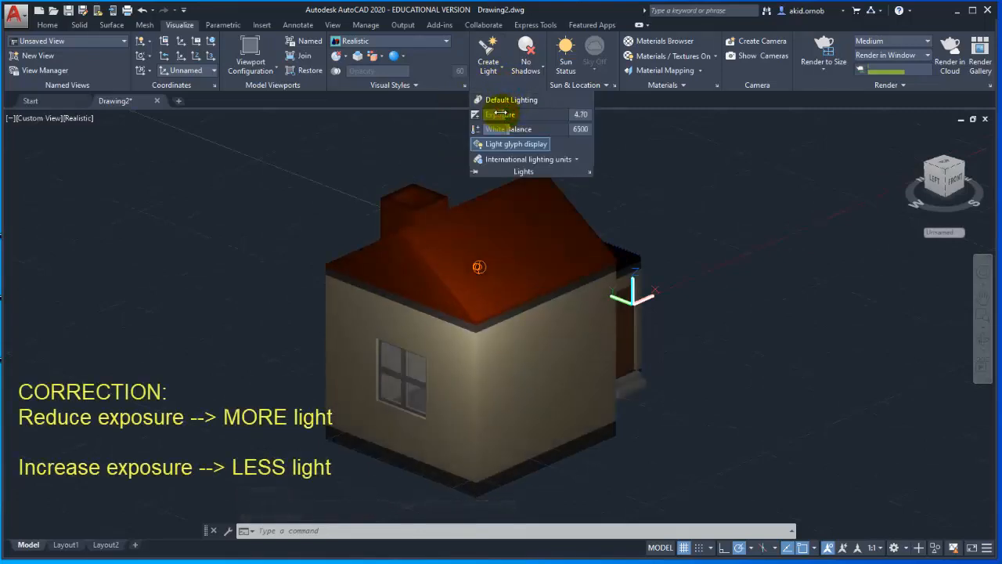
Select the spotlight and widen its hotspot cone well beyond the house, close to the falloff circle.
{"action": "left_click", "coordinate": [477, 268]}
{"action": "scroll", "coordinate": [525, 243], "scroll_direction": "down", "scroll_amount": 2}
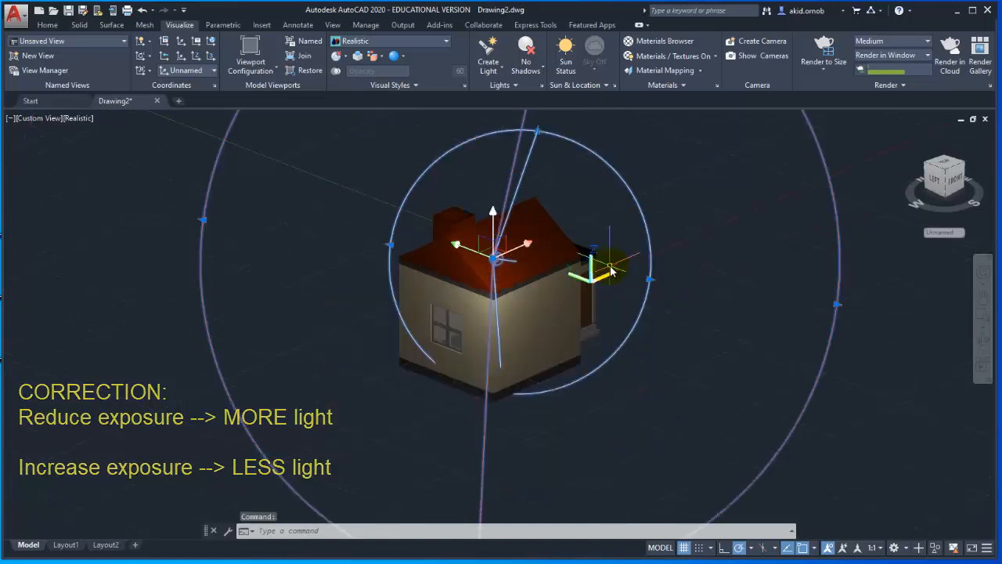
{"action": "left_click", "coordinate": [651, 283]}
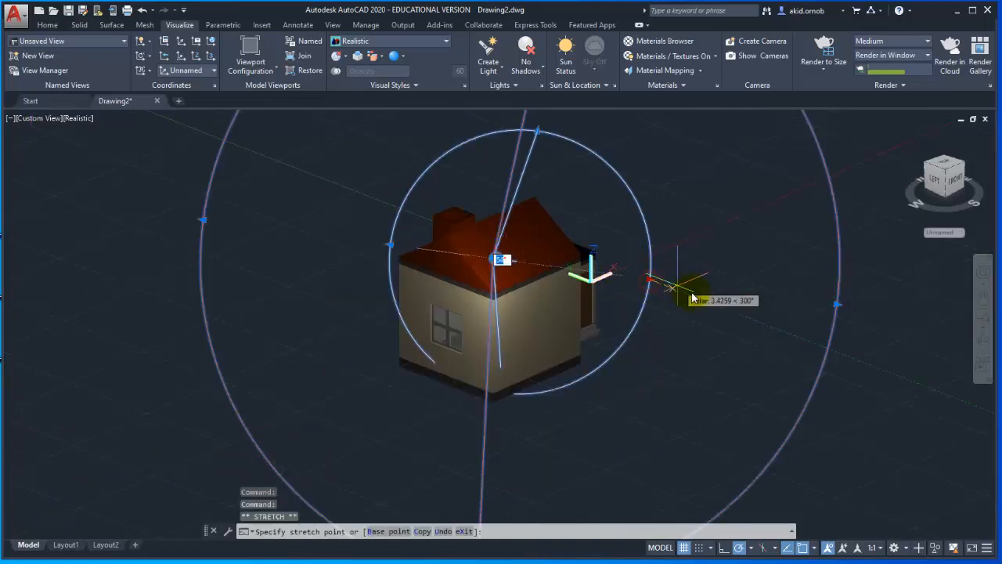
{"action": "left_click", "coordinate": [507, 286]}
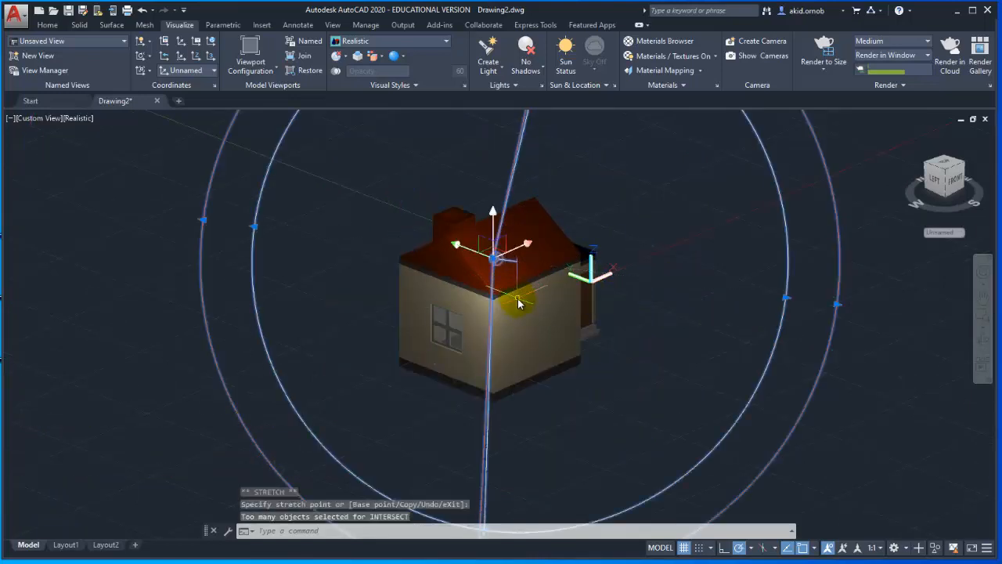
{"action": "key", "text": "Escape"}
Turn default lighting on to compare it with the spotlight, and turn it back off.
{"action": "scroll", "coordinate": [559, 320], "scroll_direction": "up", "scroll_amount": 4}
{"action": "scroll", "coordinate": [559, 320], "scroll_direction": "down", "scroll_amount": 2}
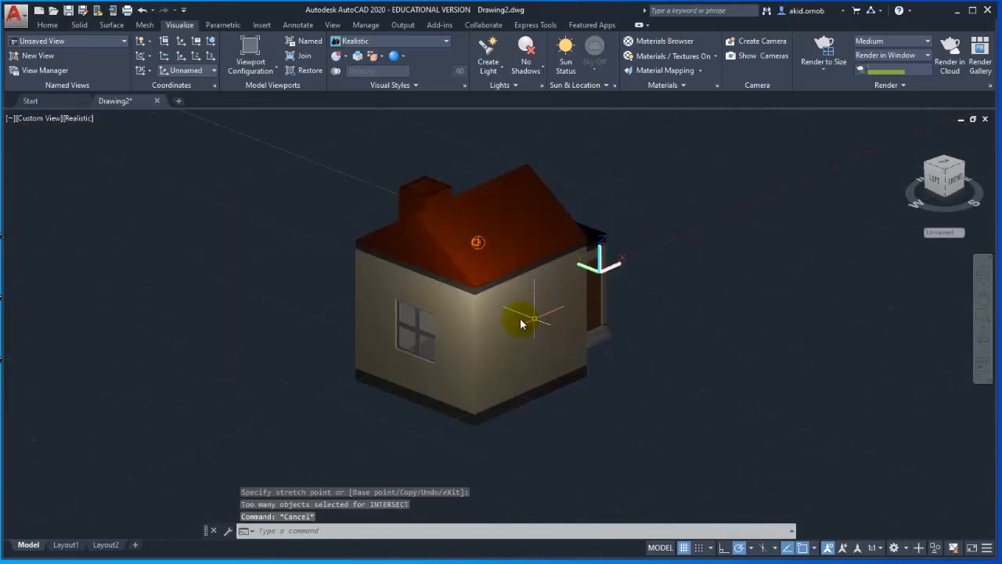
{"action": "scroll", "coordinate": [588, 272], "scroll_direction": "down", "scroll_amount": 2}
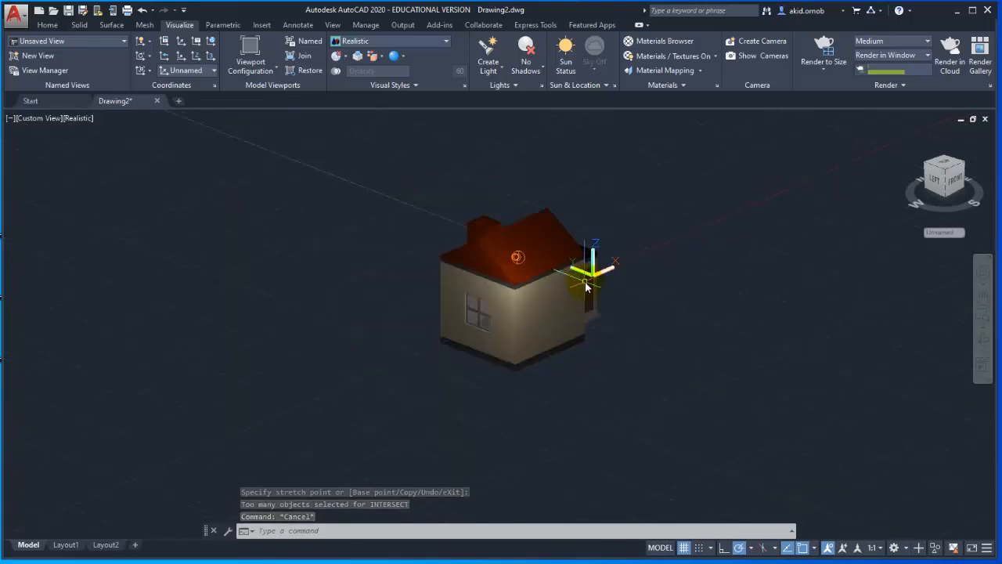
{"action": "scroll", "coordinate": [588, 274], "scroll_direction": "up", "scroll_amount": 2}
{"action": "scroll", "coordinate": [528, 311], "scroll_direction": "up", "scroll_amount": 2}
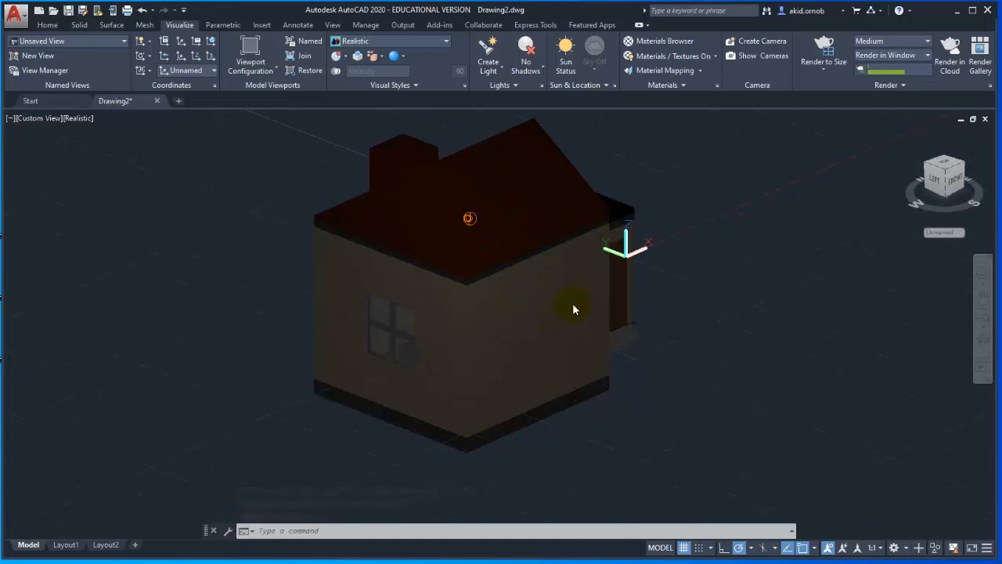
{"action": "left_click", "coordinate": [509, 85]}
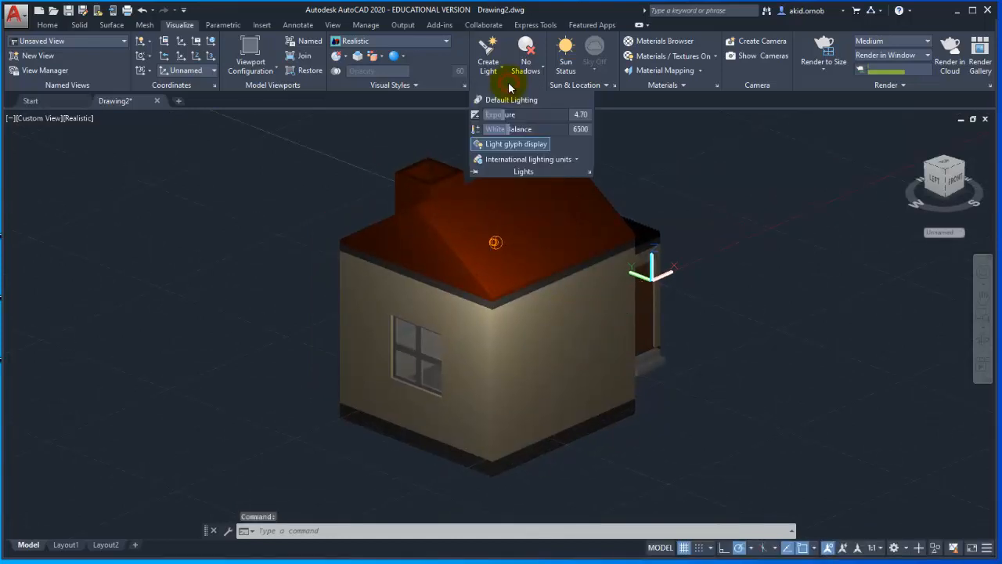
{"action": "left_click", "coordinate": [511, 100]}
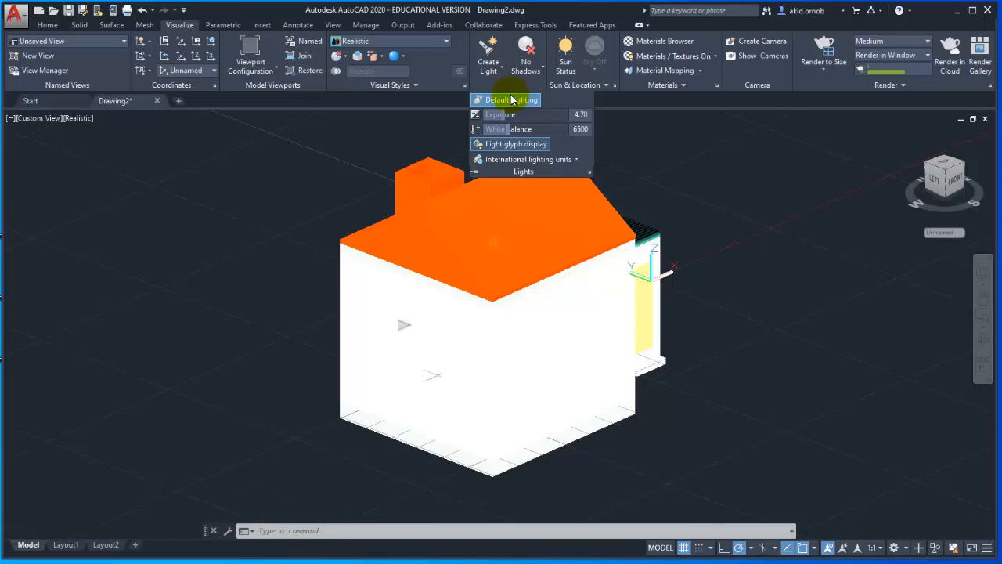
{"action": "left_click", "coordinate": [512, 99]}
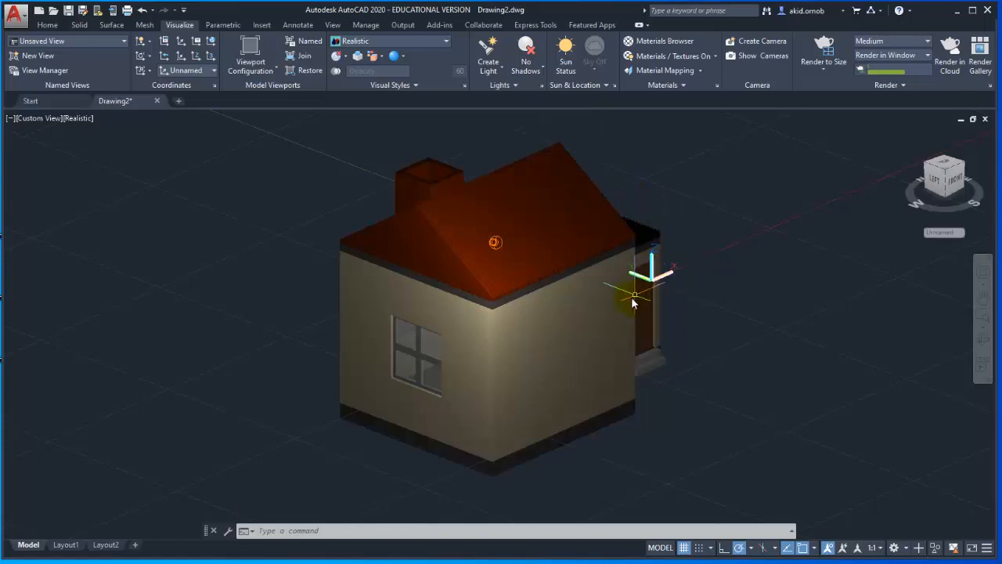
Set the lighting exposure to 3.70 and render the spotlit house in the render window.
{"action": "left_click", "coordinate": [501, 86]}
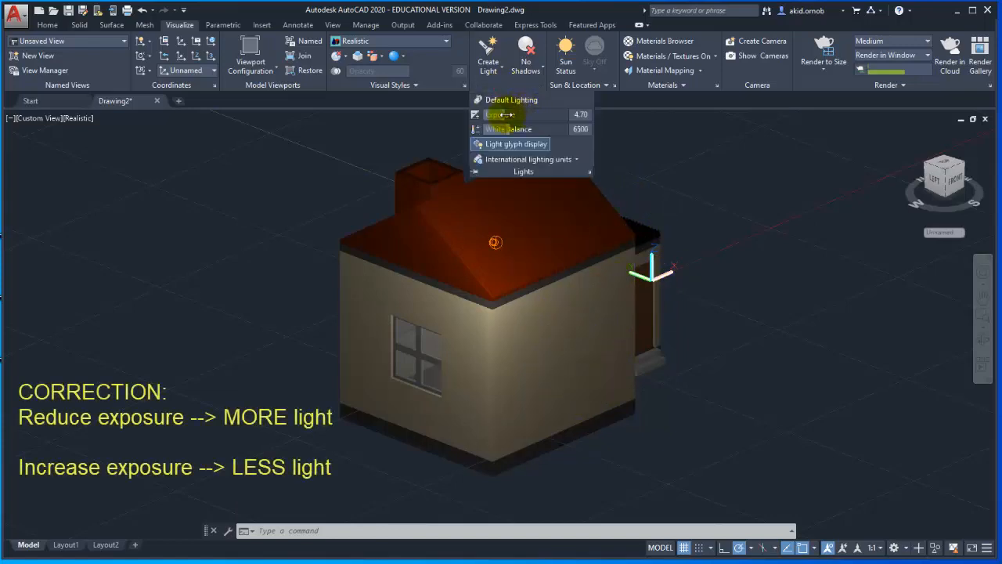
{"action": "left_click_drag", "start_coordinate": [508, 115], "coordinate": [503, 115]}
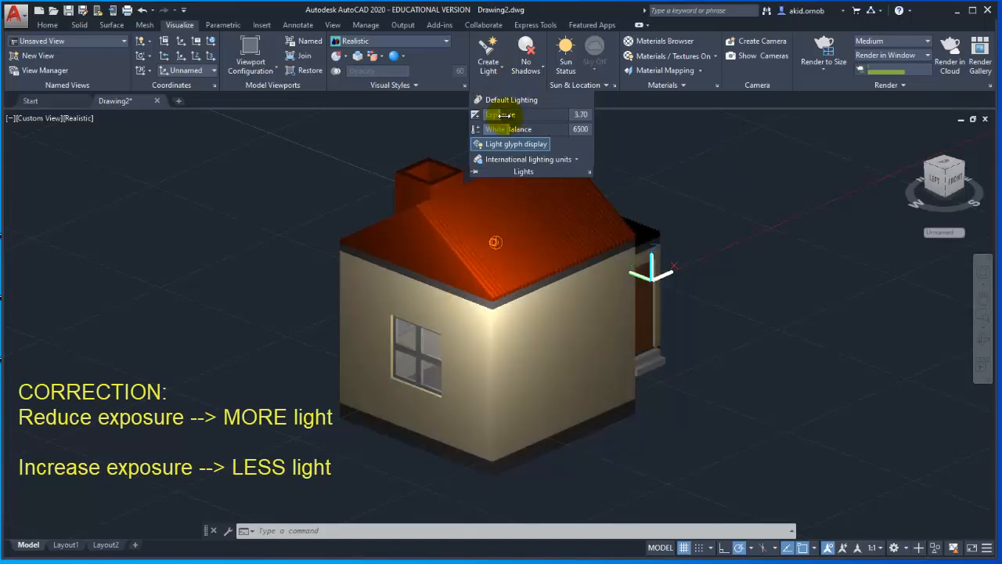
{"action": "key", "text": "Escape"}
{"action": "key", "text": "Escape"}
{"action": "key", "text": "Escape"}
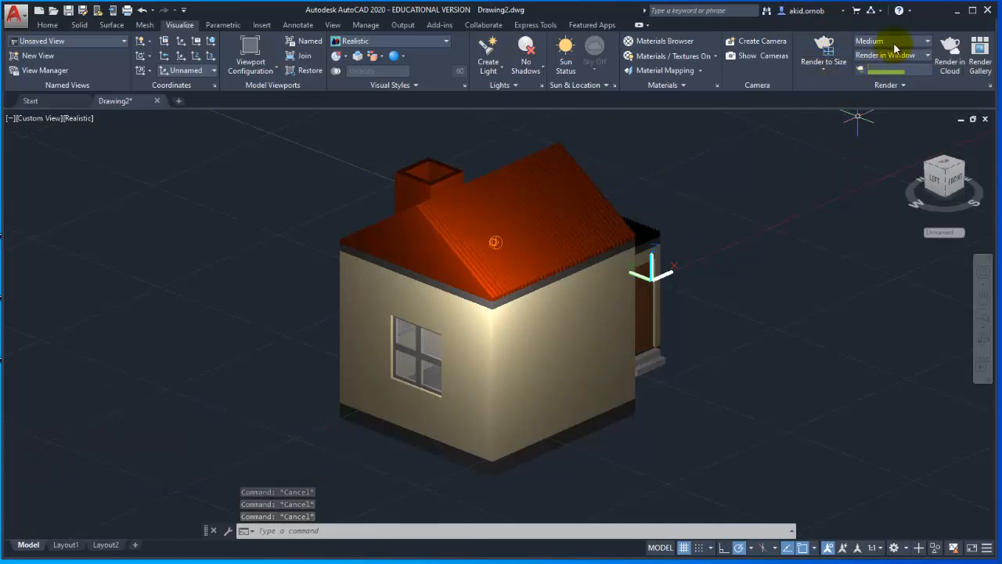
{"action": "left_click", "coordinate": [824, 52]}
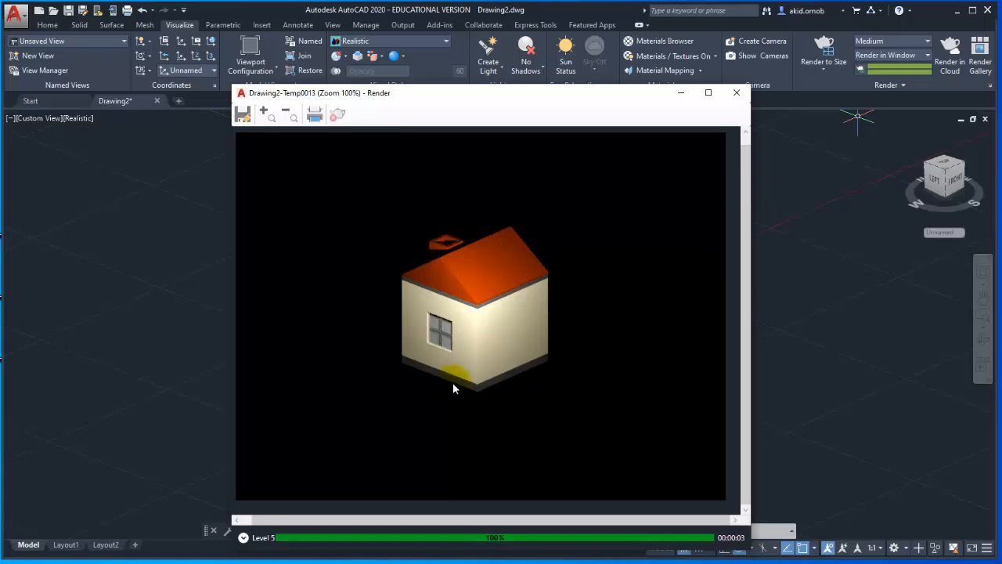
{"action": "left_click", "coordinate": [812, 216]}
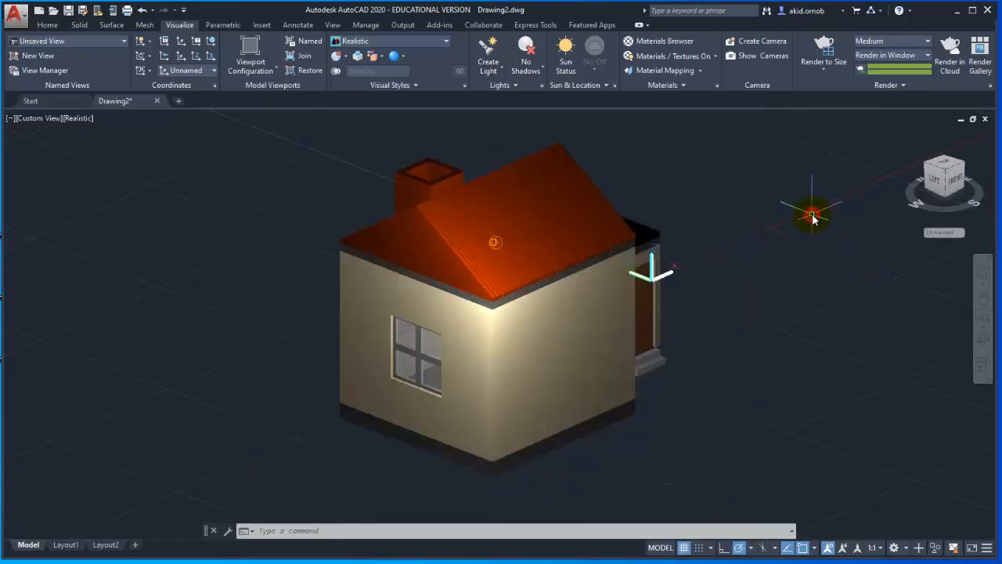
Turn on the render environment with Sharp Highlights as the image-based lighting.
{"action": "left_click", "coordinate": [888, 88]}
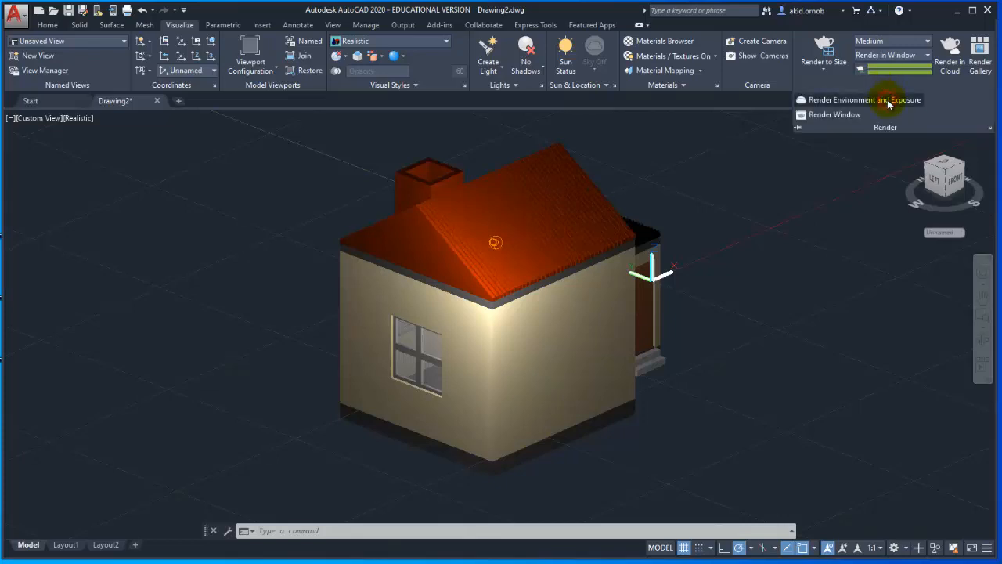
{"action": "left_click", "coordinate": [889, 102]}
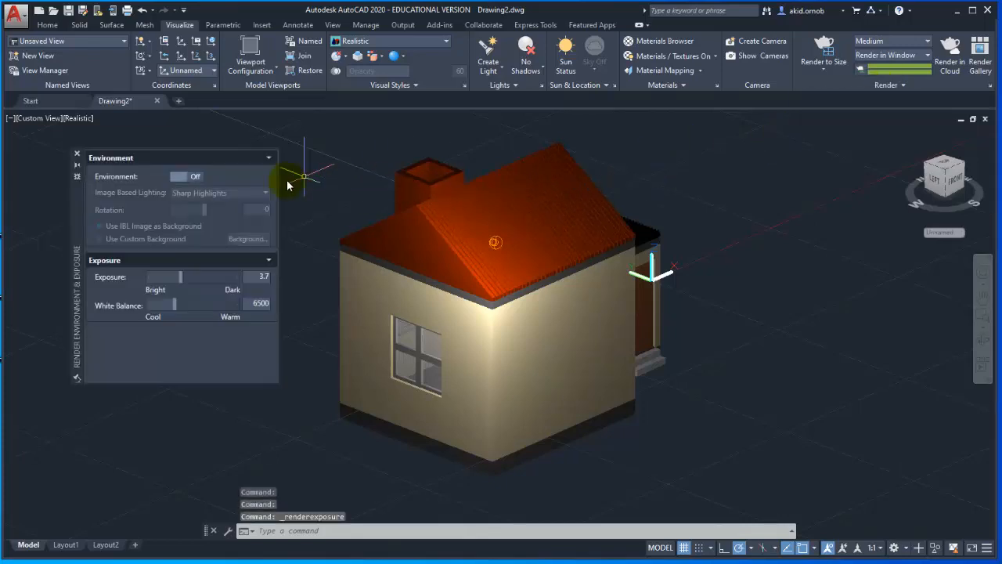
{"action": "left_click", "coordinate": [190, 179]}
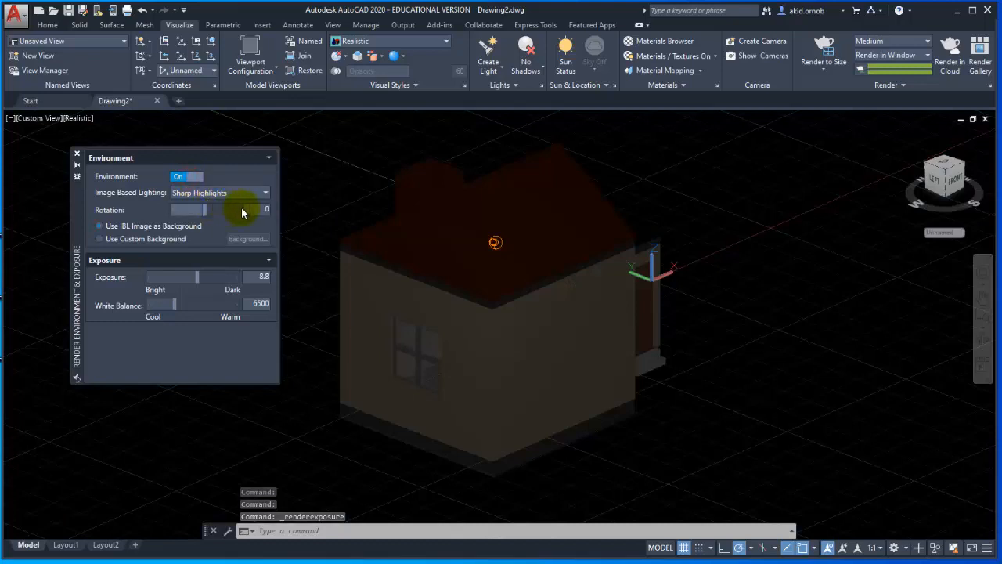
{"action": "left_click", "coordinate": [77, 153]}
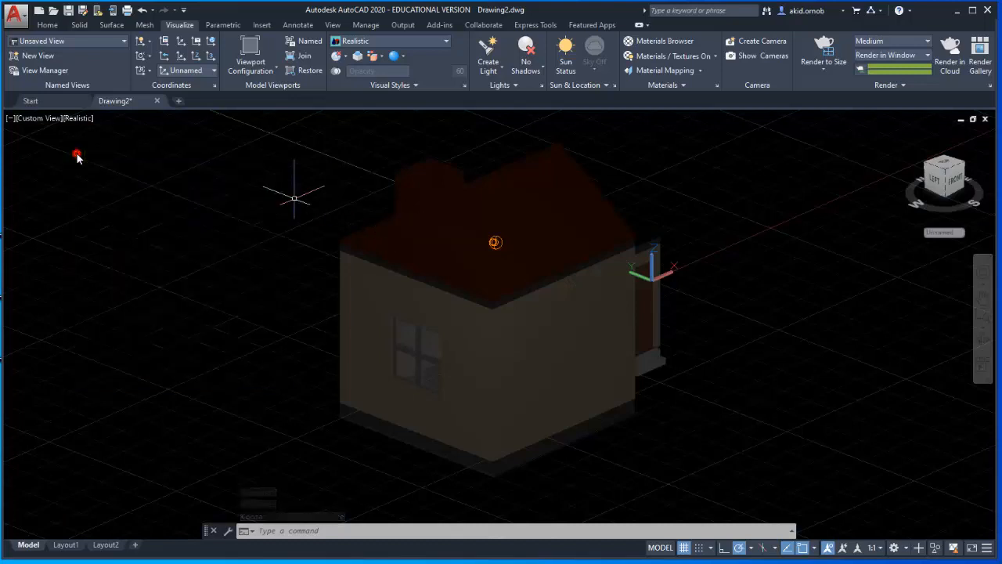
Reduce the exposure to 4.10 and render the house with the environment lighting on.
{"action": "left_click", "coordinate": [516, 85]}
{"action": "left_click_drag", "start_coordinate": [510, 115], "coordinate": [491, 114]}
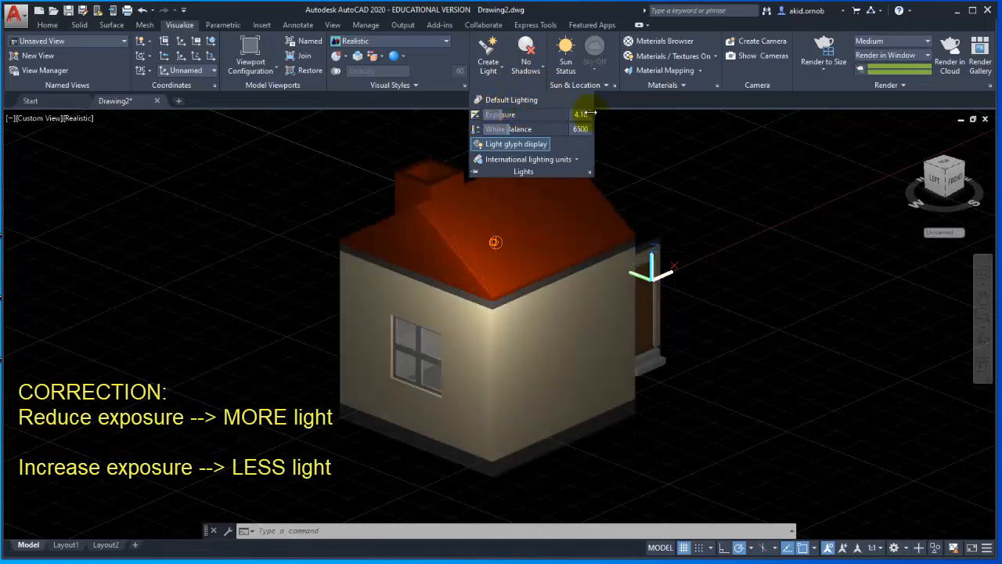
{"action": "left_click", "coordinate": [834, 47]}
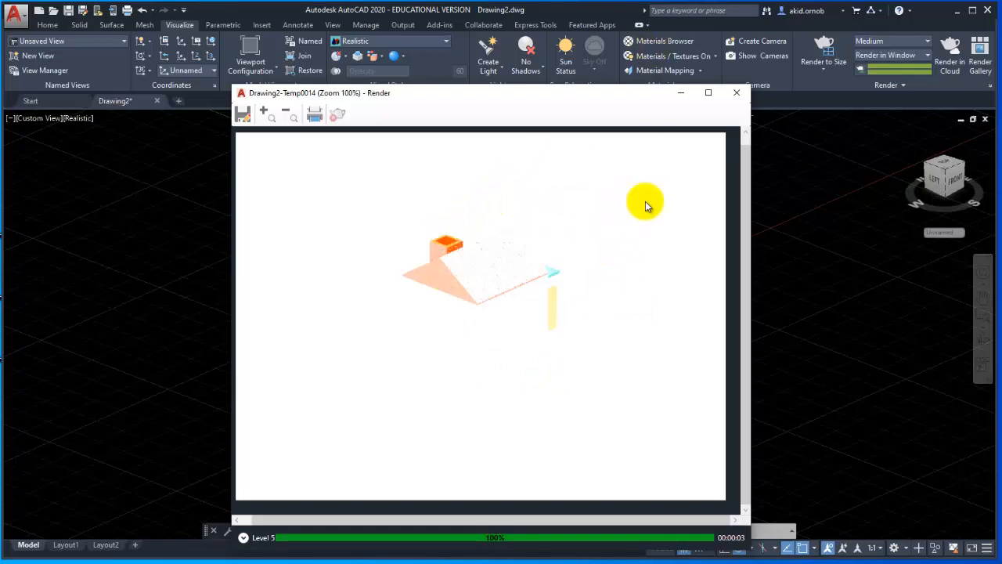
{"action": "left_click", "coordinate": [736, 95]}
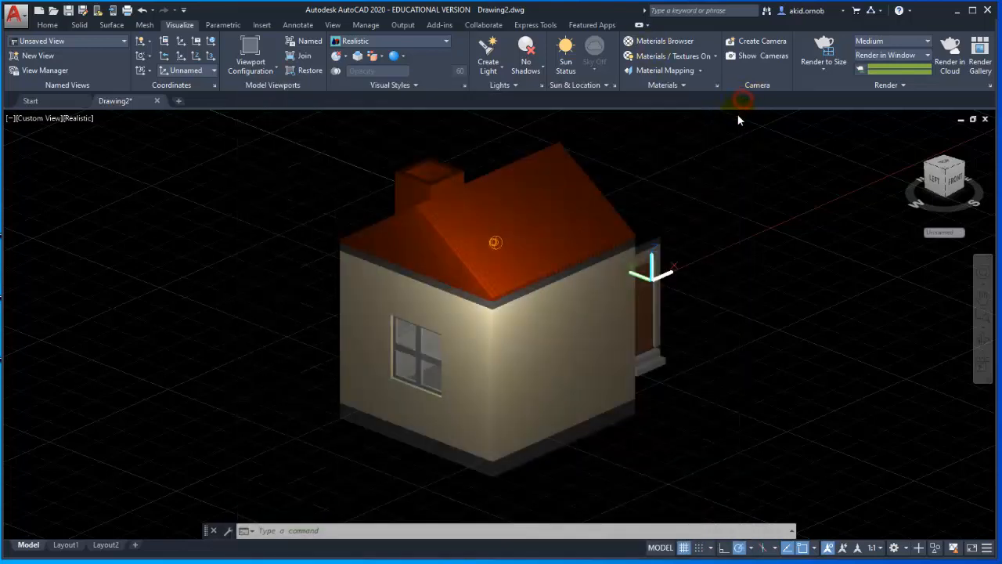
Raise the exposure to 7.3 and render the house again with the environment lighting.
{"action": "left_click", "coordinate": [419, 88]}
{"action": "left_click", "coordinate": [504, 86]}
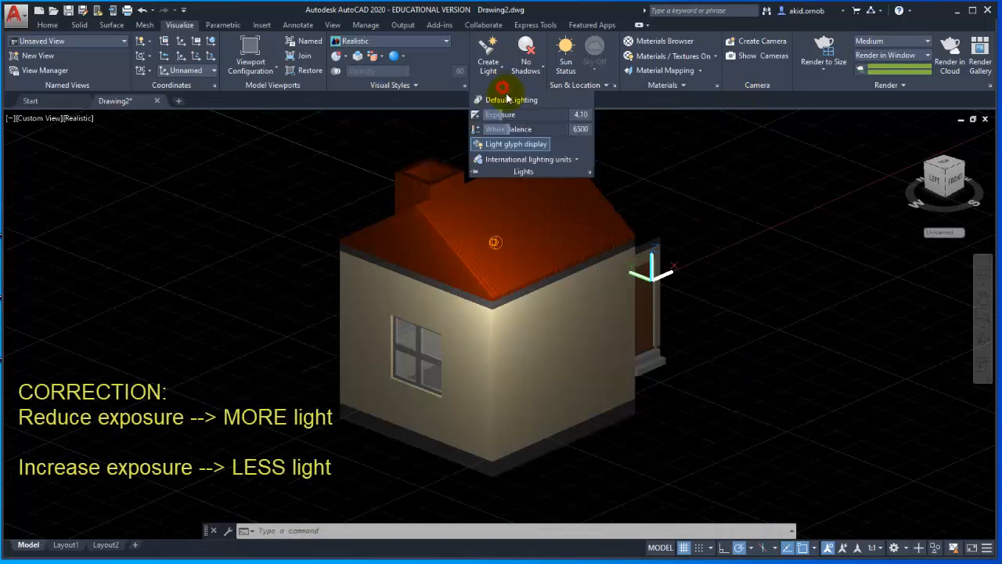
{"action": "left_click_drag", "start_coordinate": [499, 115], "coordinate": [519, 115]}
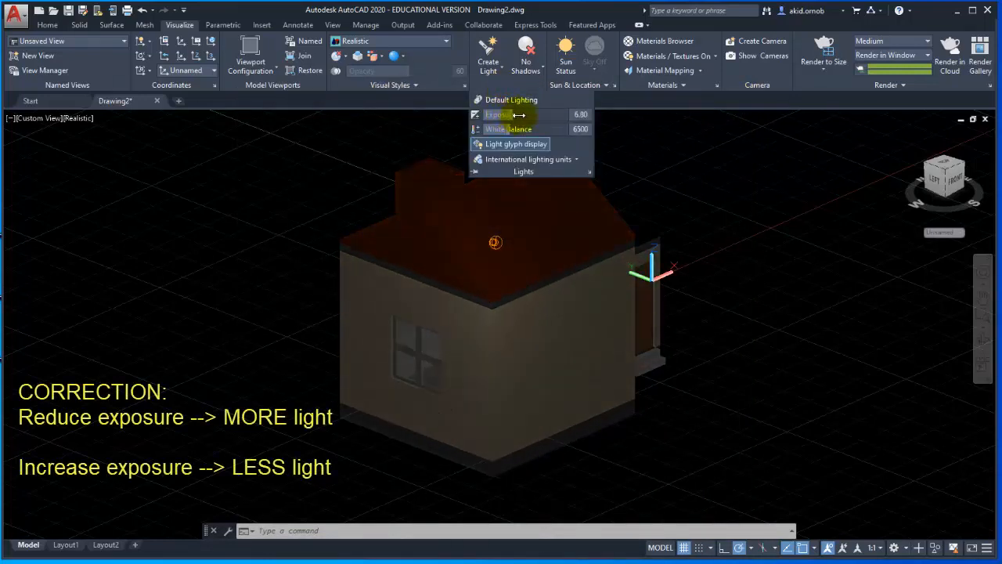
{"action": "left_click", "coordinate": [834, 56]}
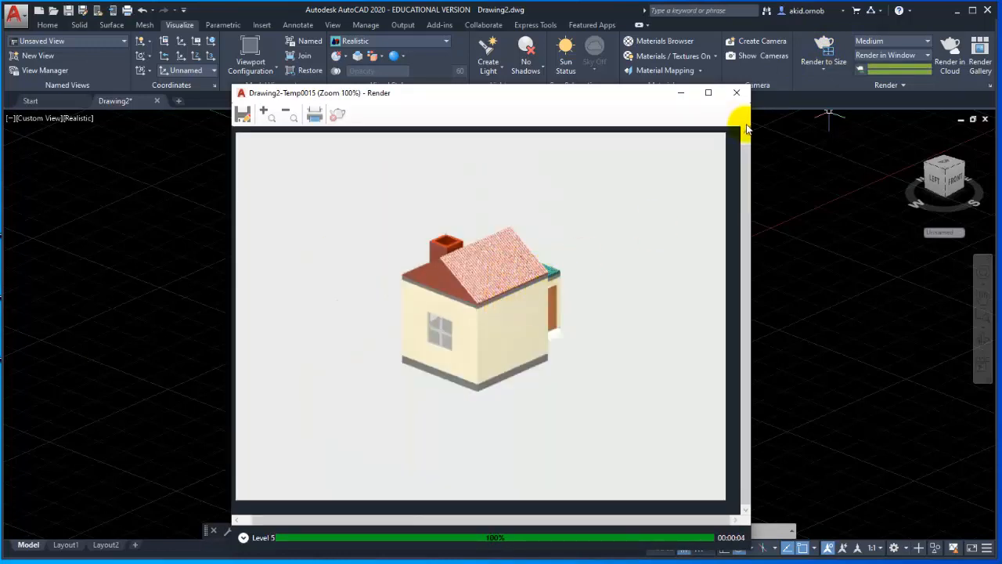
{"action": "left_click", "coordinate": [736, 93]}
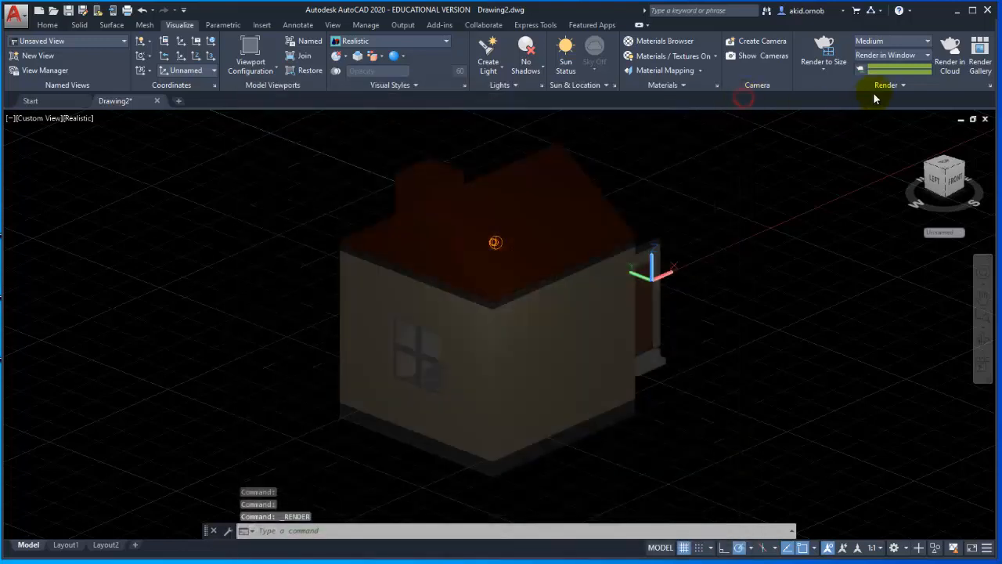
Raise the render environment's exposure to 9.9, render the house and inspect the image enlarged.
{"action": "left_click", "coordinate": [877, 86]}
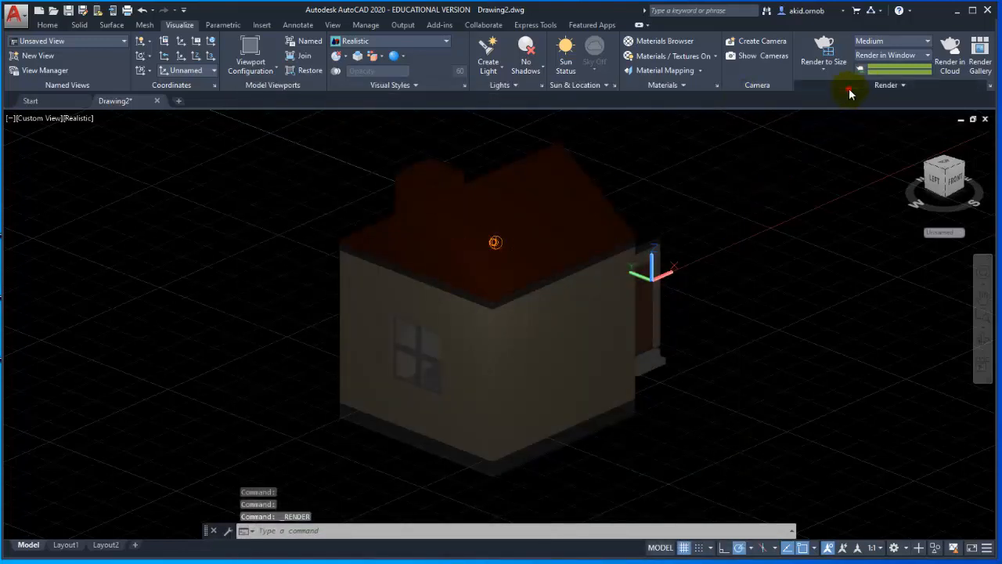
{"action": "left_click", "coordinate": [853, 100]}
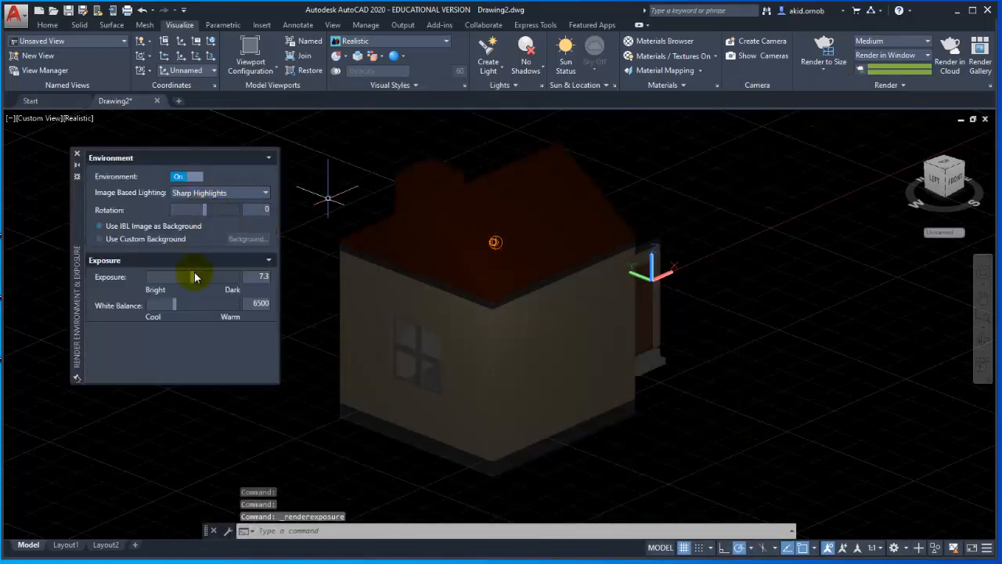
{"action": "left_click_drag", "start_coordinate": [193, 277], "coordinate": [201, 276]}
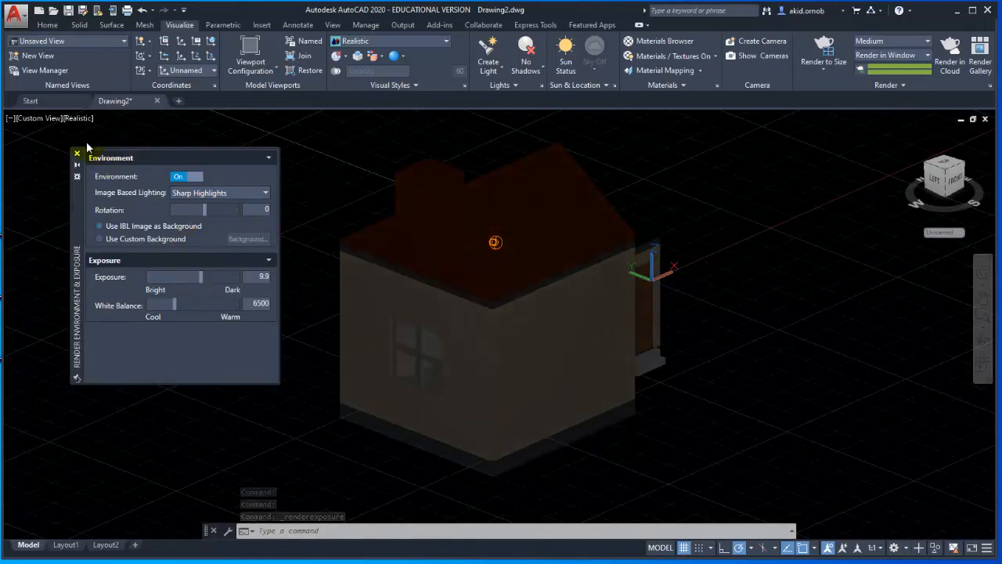
{"action": "left_click", "coordinate": [77, 152]}
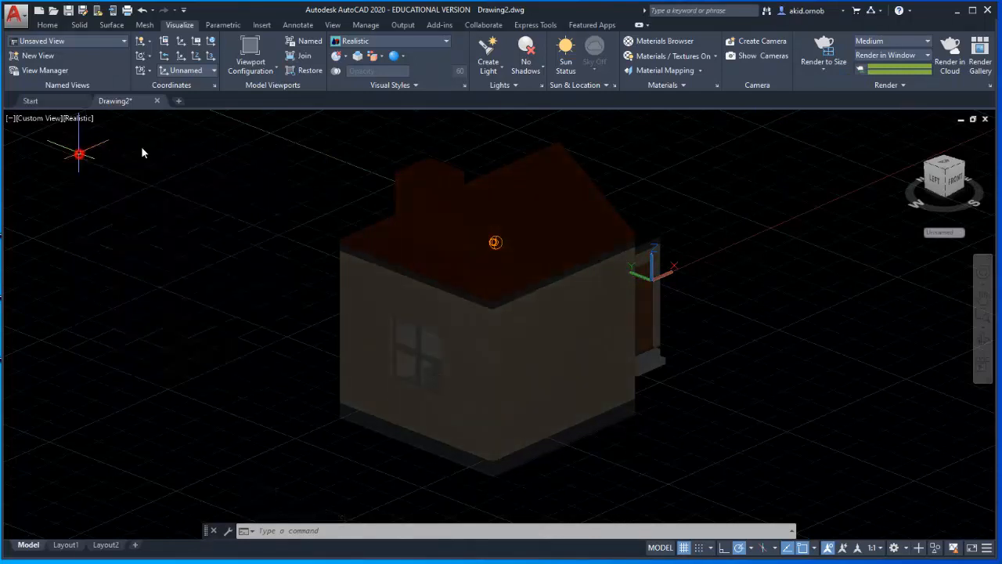
{"action": "left_click", "coordinate": [826, 45]}
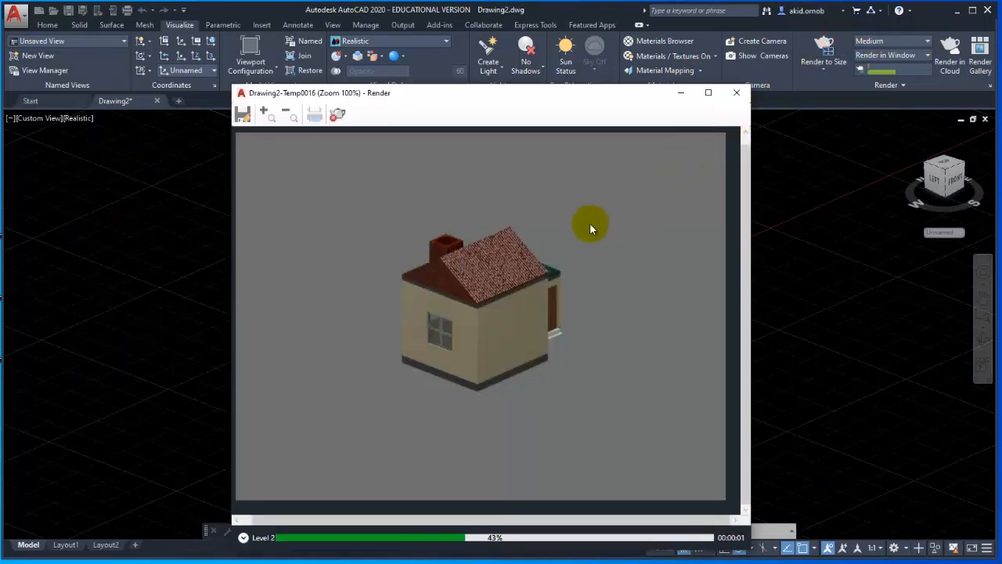
{"action": "scroll", "coordinate": [532, 331], "scroll_direction": "up", "scroll_amount": 1}
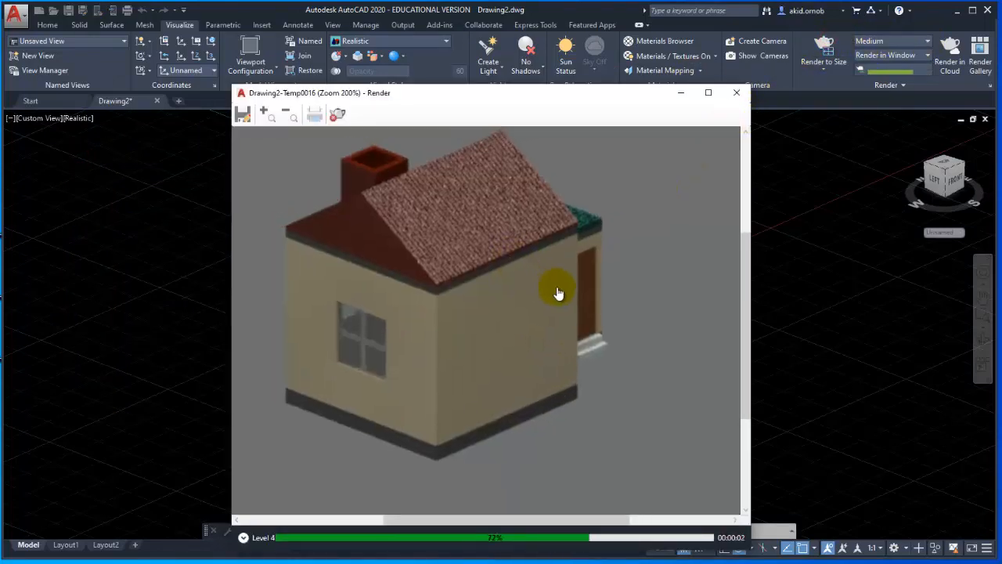
{"action": "middle_click_drag", "start_coordinate": [557, 288], "coordinate": [571, 297]}
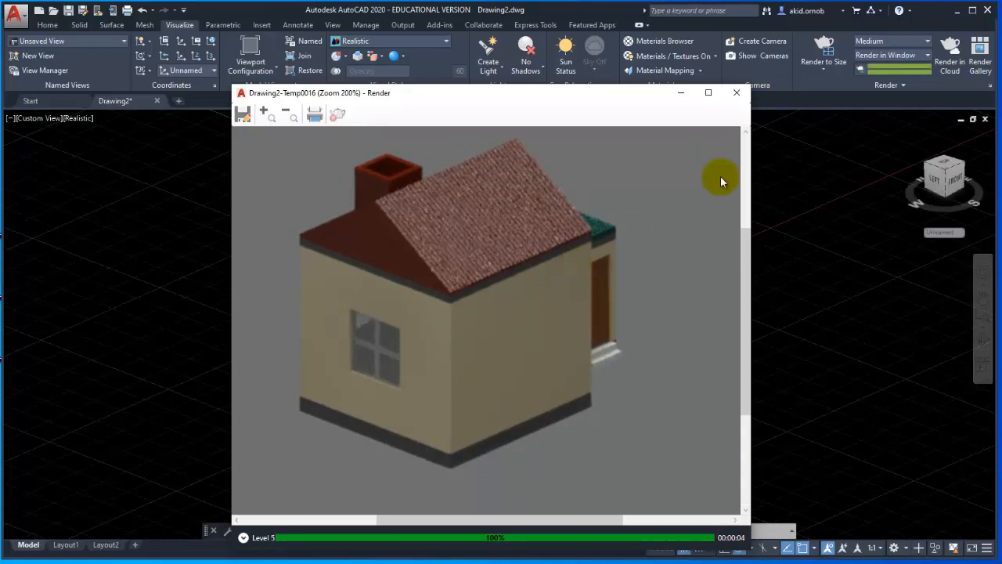
{"action": "left_click", "coordinate": [736, 93]}
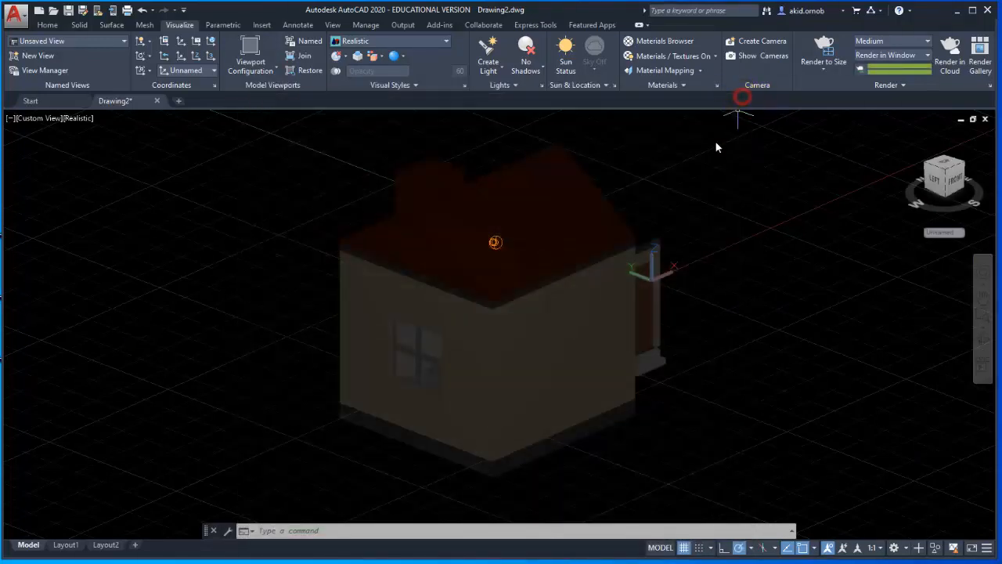
{"action": "left_click", "coordinate": [495, 244]}
{"action": "scroll", "coordinate": [626, 263], "scroll_direction": "down", "scroll_amount": 2}
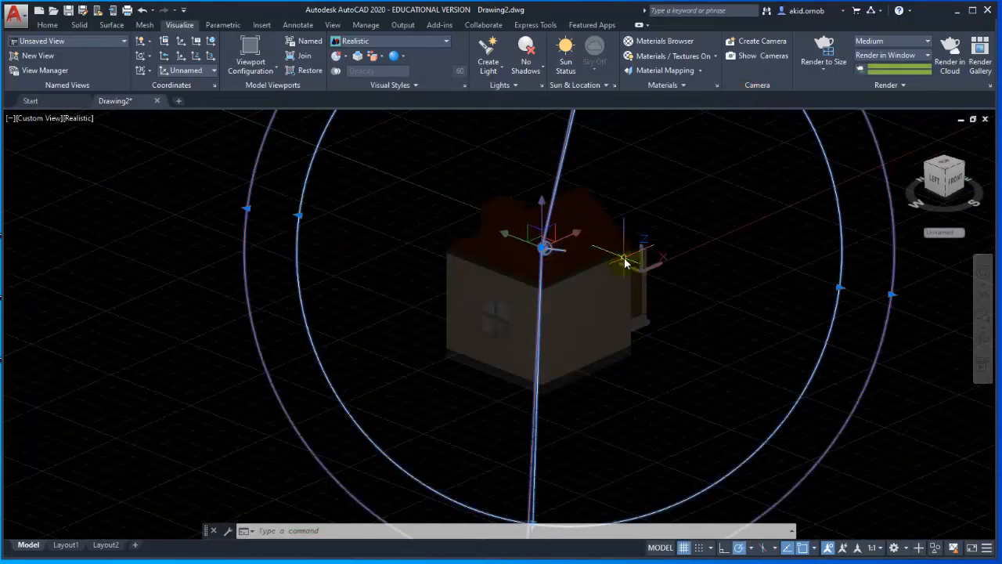
{"action": "middle_click_drag", "start_coordinate": [637, 246], "coordinate": [621, 278]}
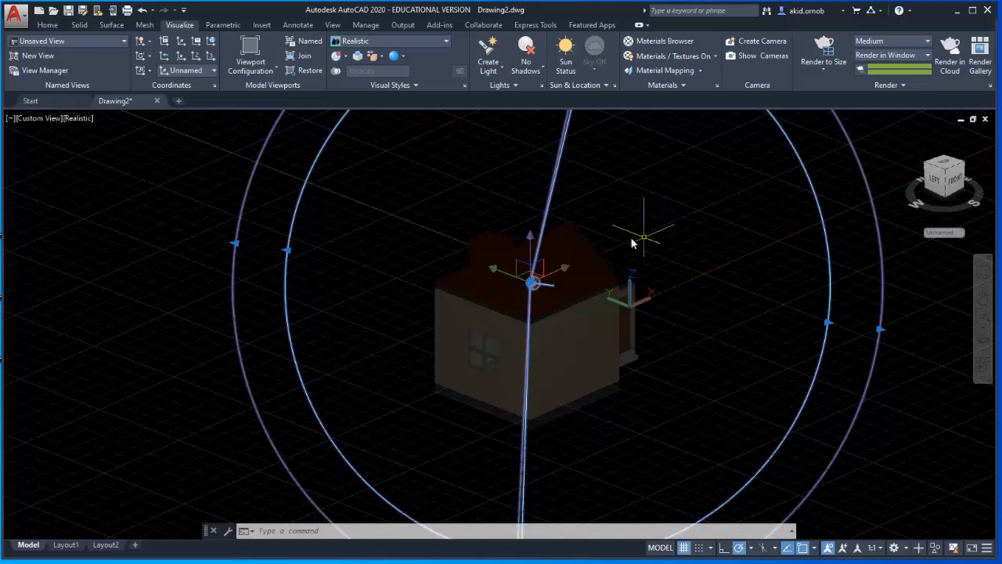
{"action": "key", "text": "Escape"}
Turn off the render environment and render the house with only the spotlight.
{"action": "left_click", "coordinate": [878, 88]}
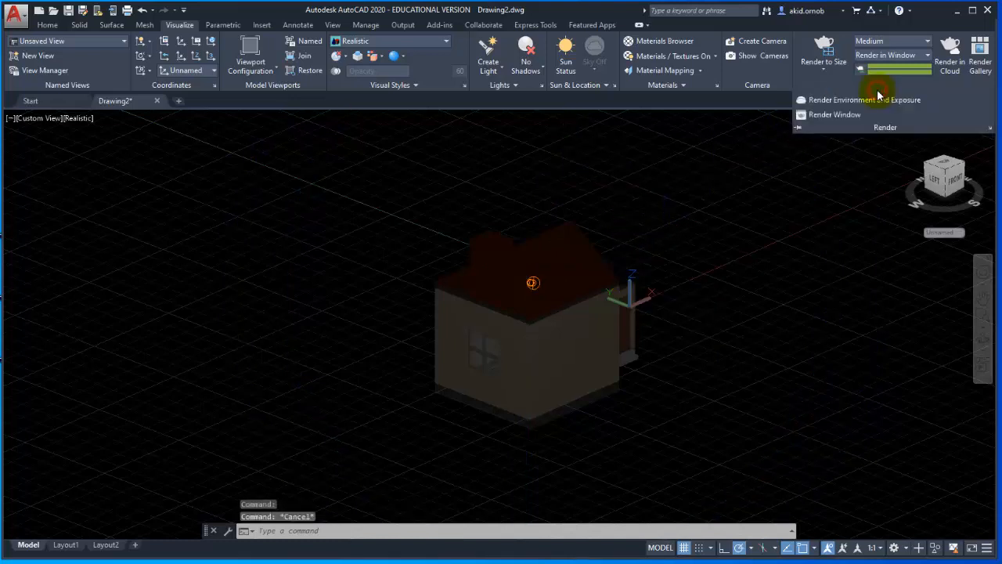
{"action": "left_click", "coordinate": [861, 100]}
{"action": "left_click", "coordinate": [179, 176]}
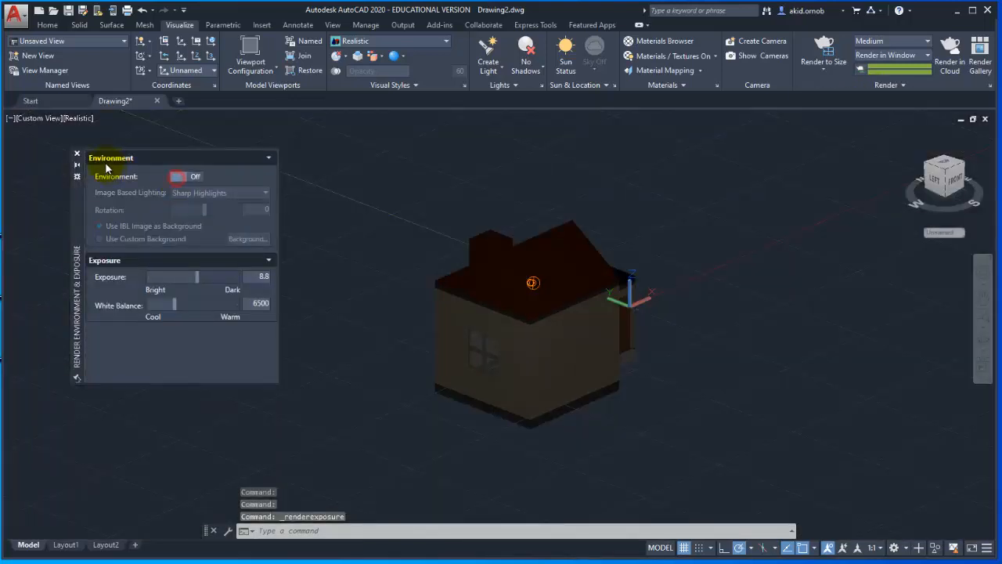
{"action": "left_click", "coordinate": [77, 156]}
{"action": "left_click", "coordinate": [829, 50]}
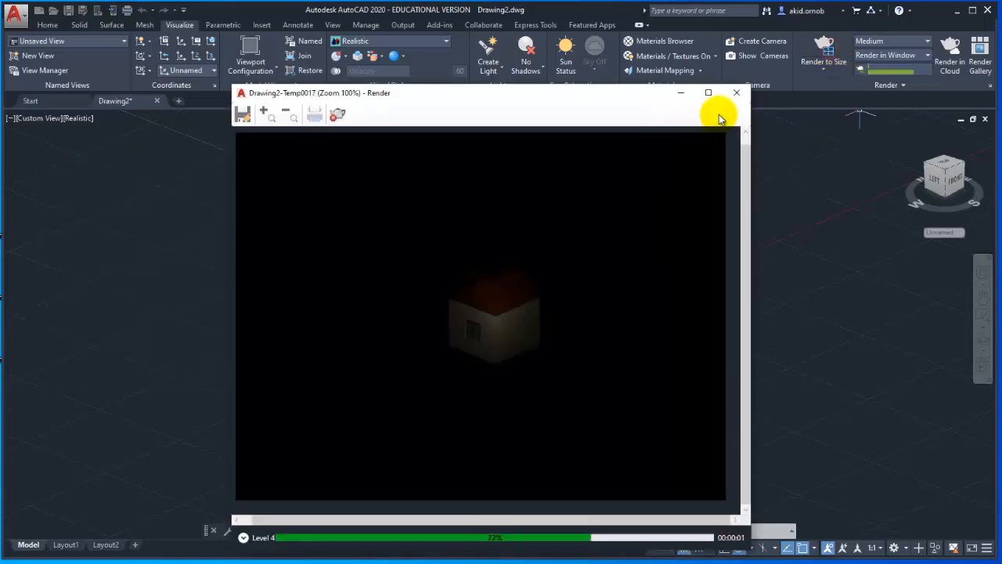
{"action": "left_click", "coordinate": [736, 92]}
Reduce the lighting exposure to 3.70 and render the house with the environment off.
{"action": "scroll", "coordinate": [530, 253], "scroll_direction": "up", "scroll_amount": 2}
{"action": "left_click", "coordinate": [533, 283]}
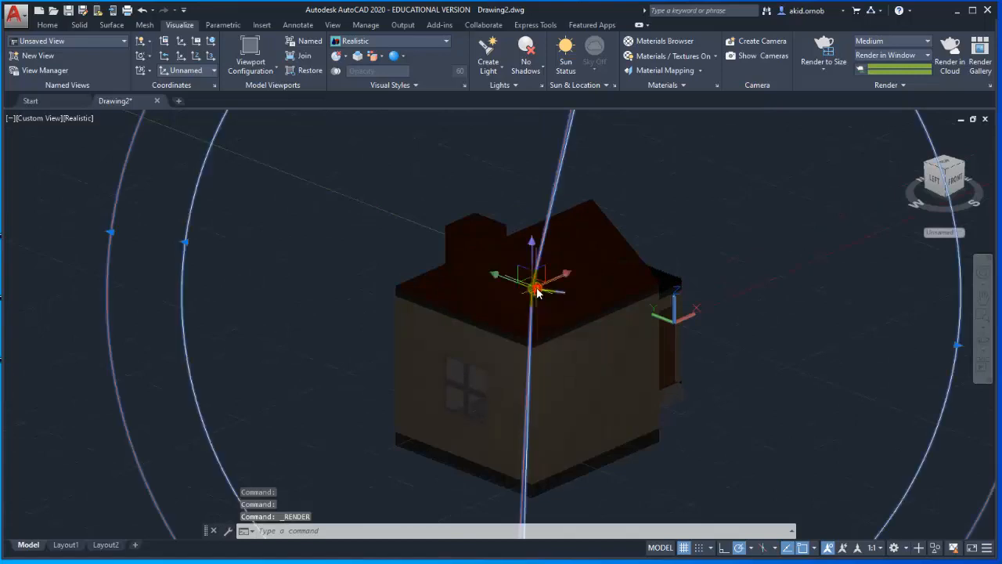
{"action": "left_click", "coordinate": [501, 85]}
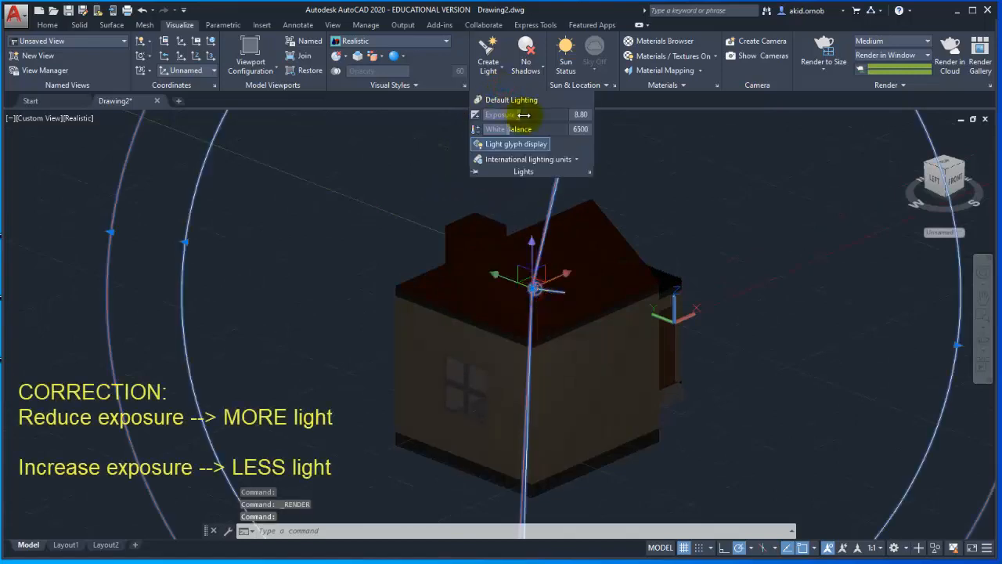
{"action": "left_click_drag", "start_coordinate": [515, 114], "coordinate": [489, 114]}
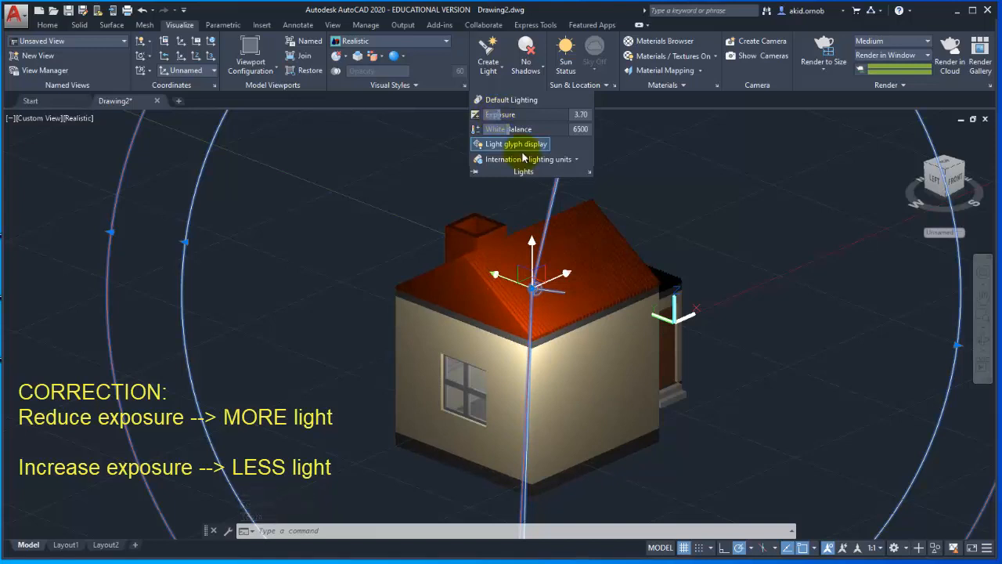
{"action": "key", "text": "Escape"}
{"action": "key", "text": "Escape"}
{"action": "key", "text": "Escape"}
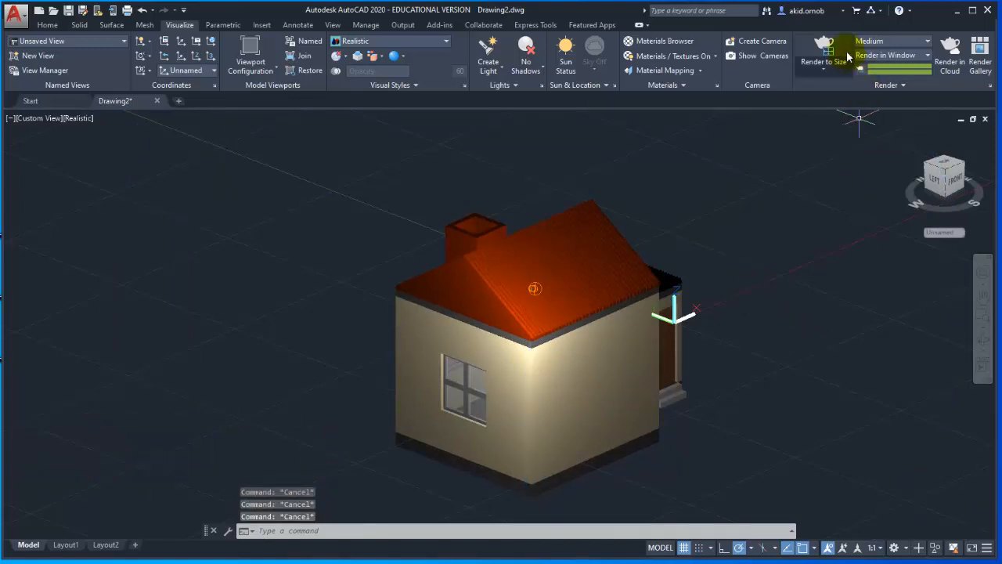
{"action": "left_click", "coordinate": [824, 49]}
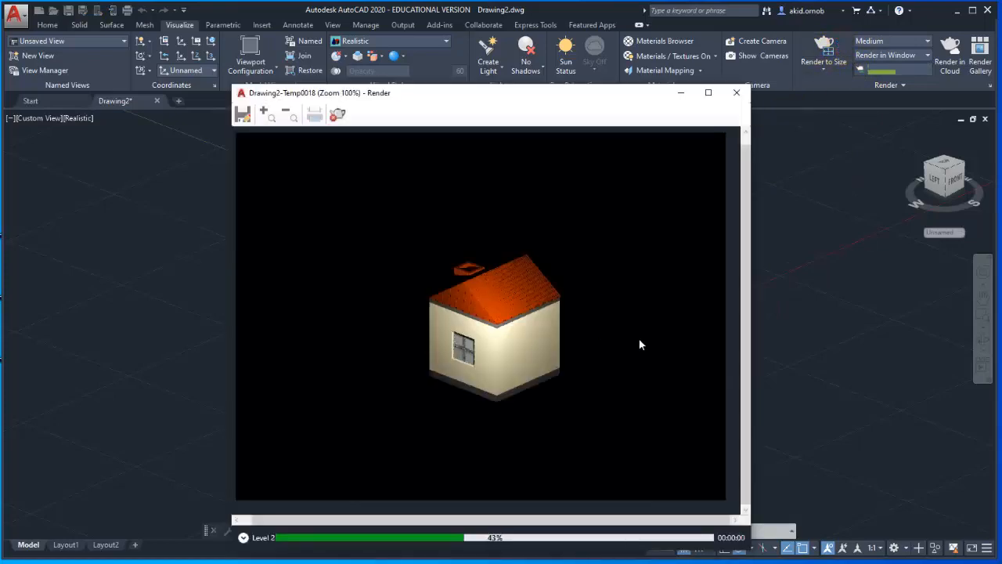
{"action": "left_click", "coordinate": [736, 93]}
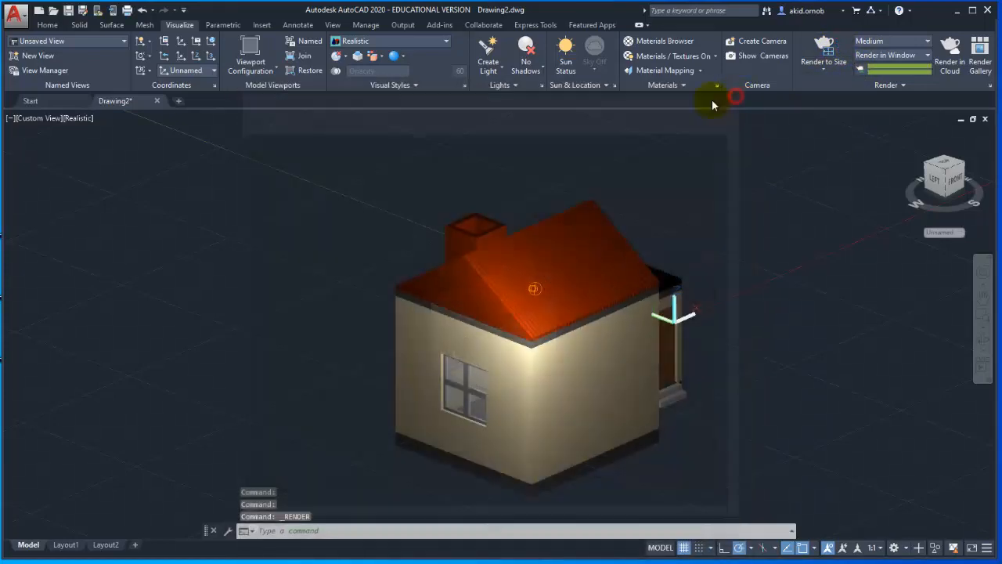
Turn on default lighting and render the house with the environment off.
{"action": "left_click", "coordinate": [516, 84]}
{"action": "left_click", "coordinate": [505, 100]}
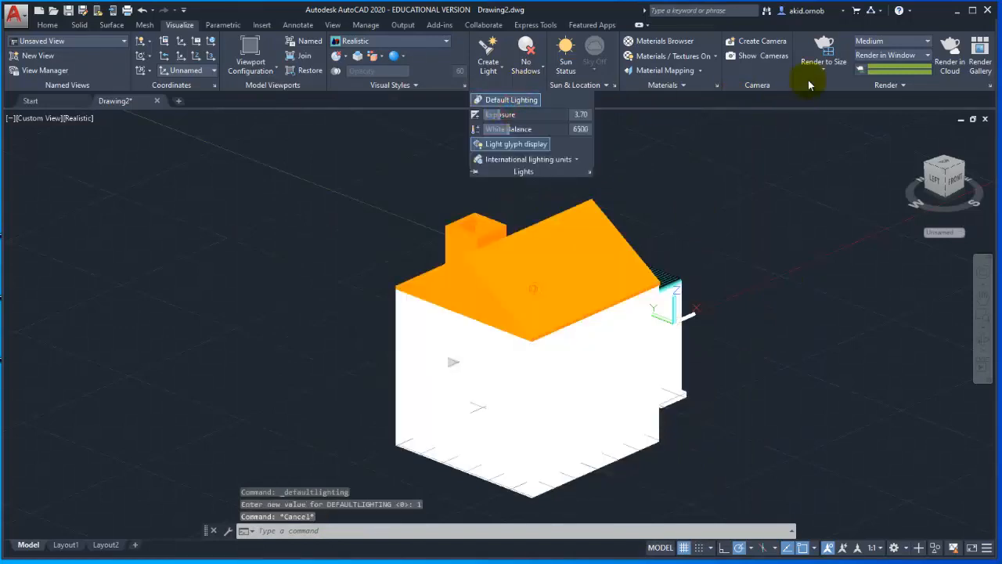
{"action": "left_click", "coordinate": [823, 49]}
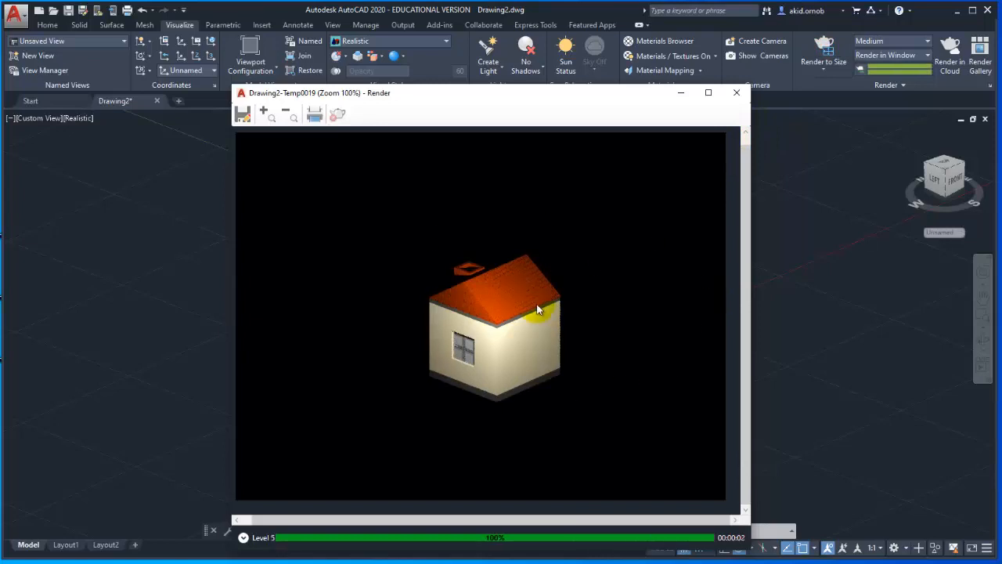
{"action": "left_click", "coordinate": [749, 94]}
Turn the render environment back on and render the house with image-based lighting.
{"action": "left_click", "coordinate": [845, 85]}
{"action": "left_click", "coordinate": [841, 102]}
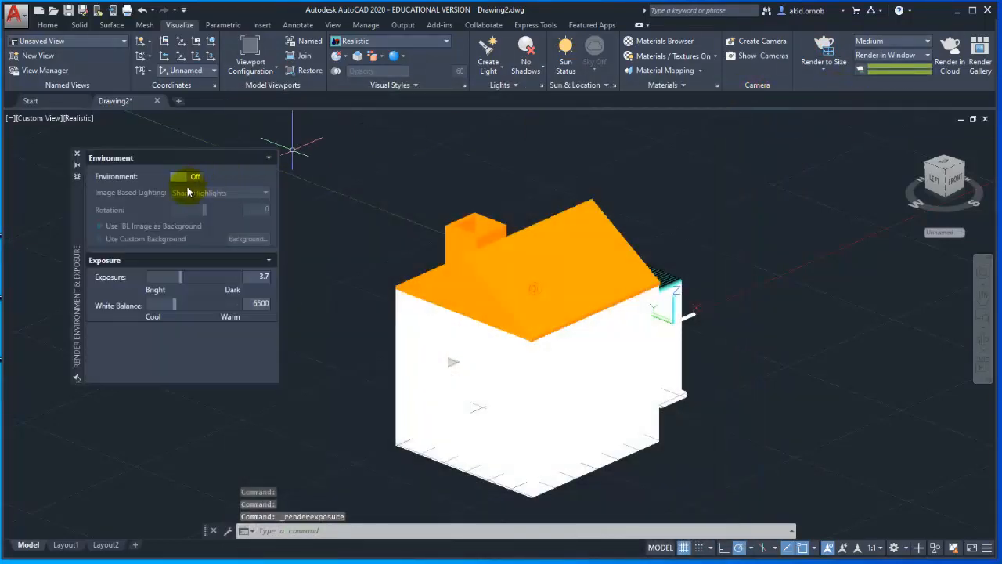
{"action": "left_click", "coordinate": [188, 178]}
{"action": "left_click", "coordinate": [78, 154]}
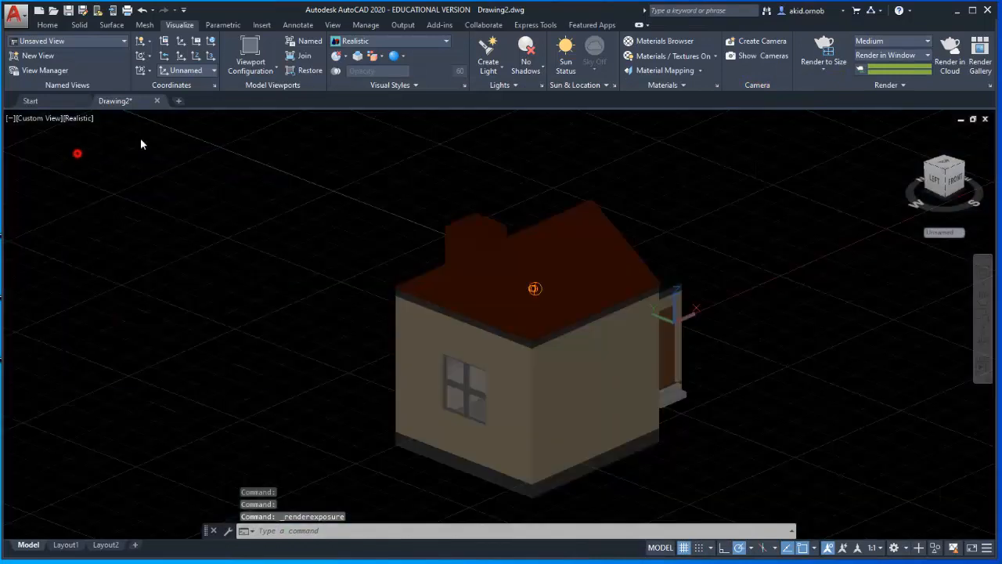
{"action": "left_click", "coordinate": [824, 53]}
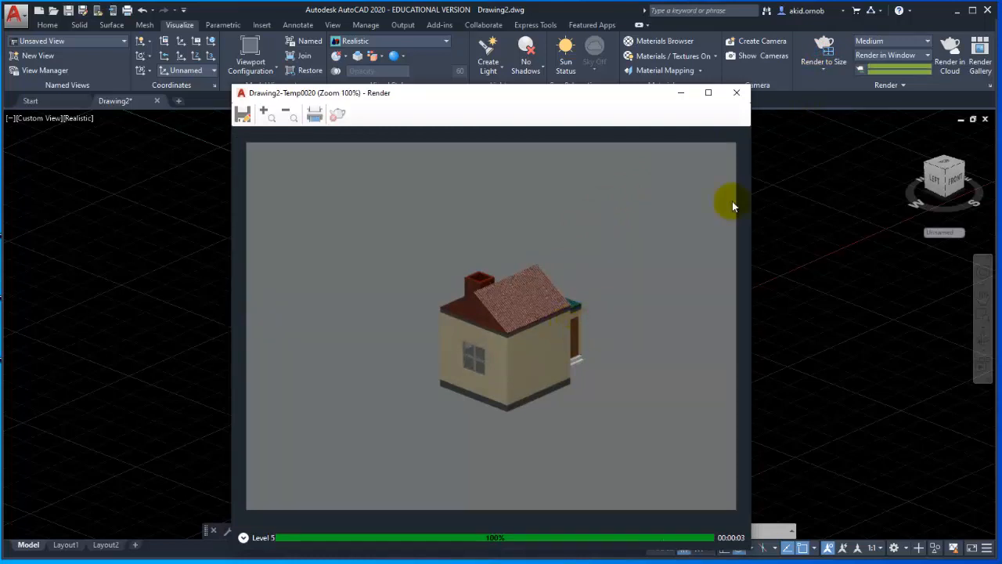
{"action": "left_click", "coordinate": [737, 94]}
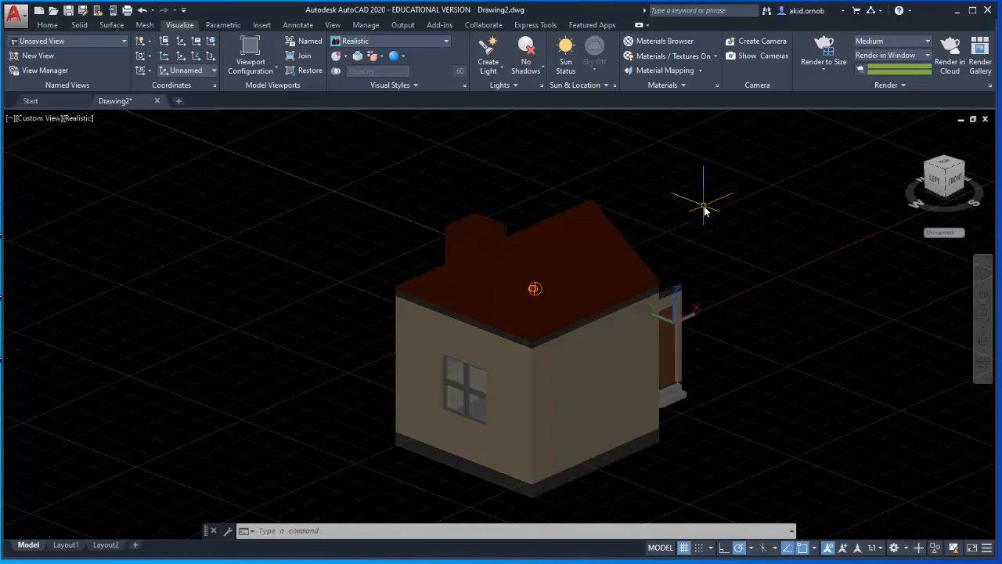
{"action": "scroll", "coordinate": [944, 174], "scroll_direction": "down", "scroll_amount": 2}
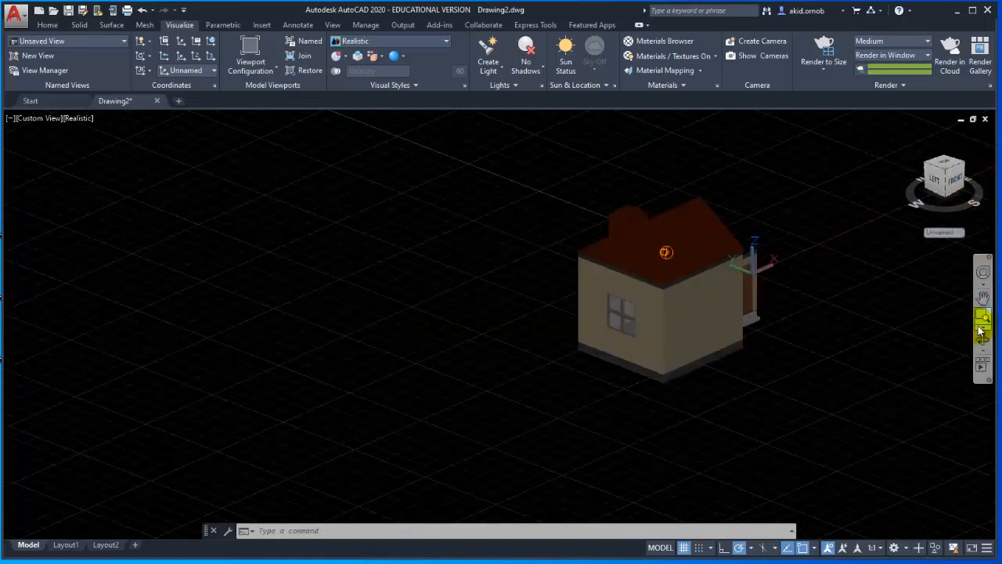
{"action": "left_click", "coordinate": [982, 341]}
{"action": "left_click_drag", "start_coordinate": [908, 345], "coordinate": [599, 282]}
{"action": "middle_click_drag", "start_coordinate": [599, 281], "coordinate": [557, 365]}
{"action": "left_click_drag", "start_coordinate": [557, 365], "coordinate": [541, 381]}
{"action": "key", "text": "Escape"}
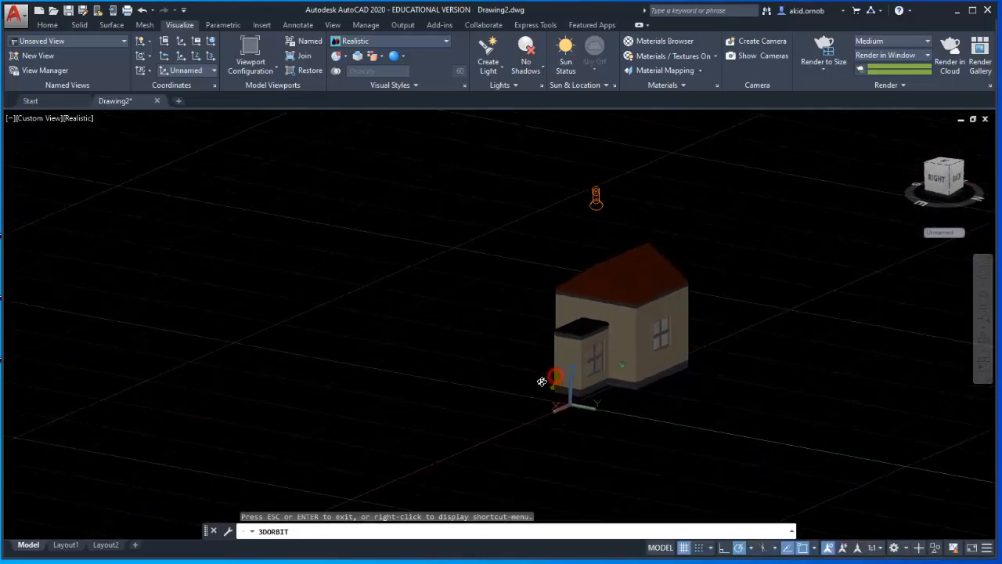
{"action": "left_click", "coordinate": [604, 201]}
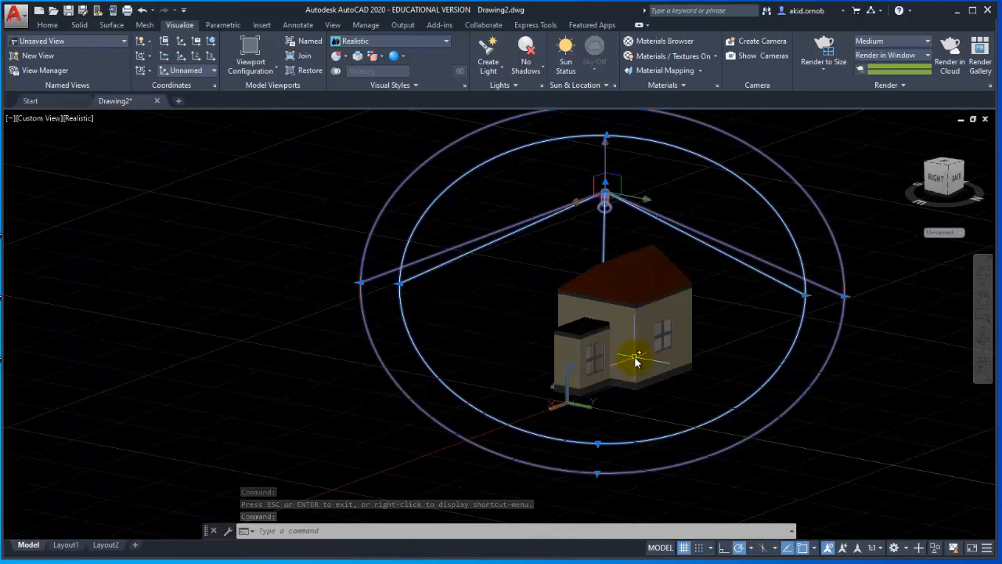
{"action": "type", "text": "3DO"}
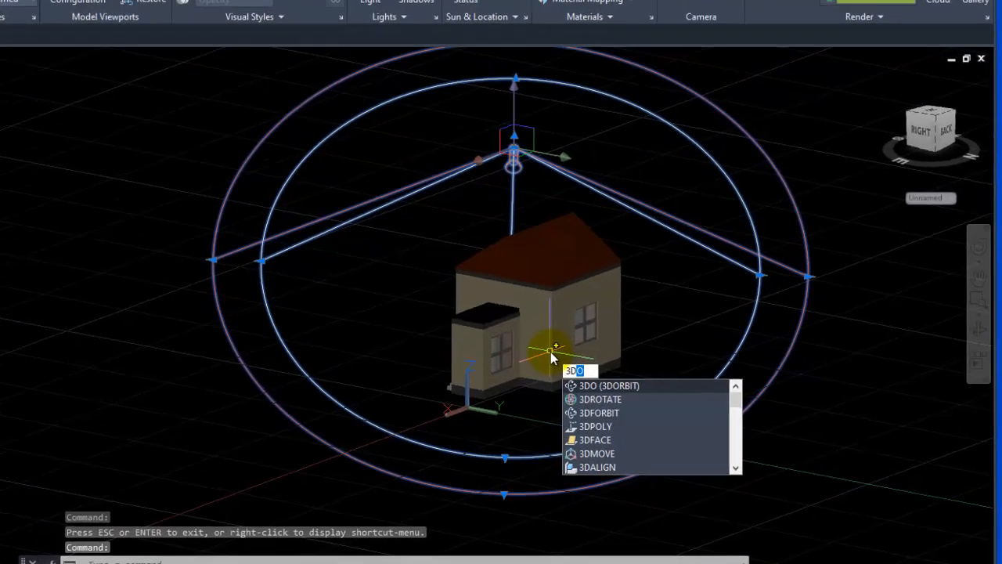
{"action": "type", "text": "R"}
{"action": "key", "text": "Return"}
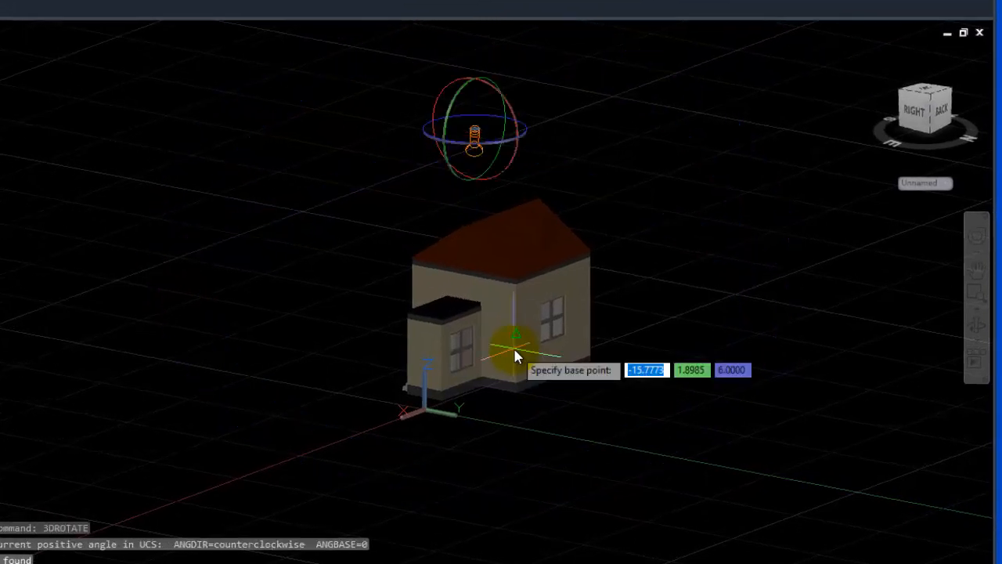
{"action": "left_click", "coordinate": [499, 223]}
{"action": "left_click", "coordinate": [499, 225]}
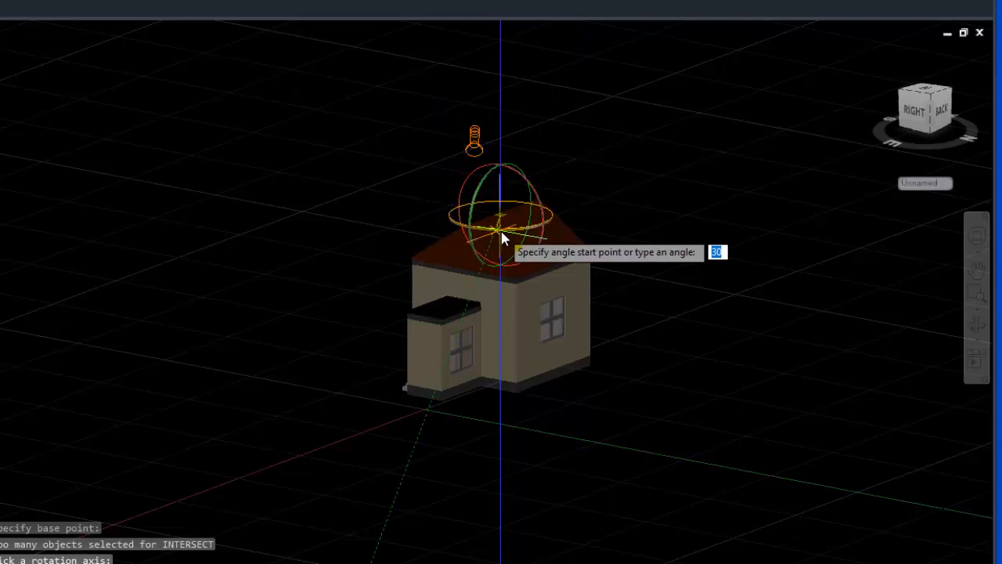
{"action": "left_click", "coordinate": [671, 197]}
{"action": "key", "text": "Escape"}
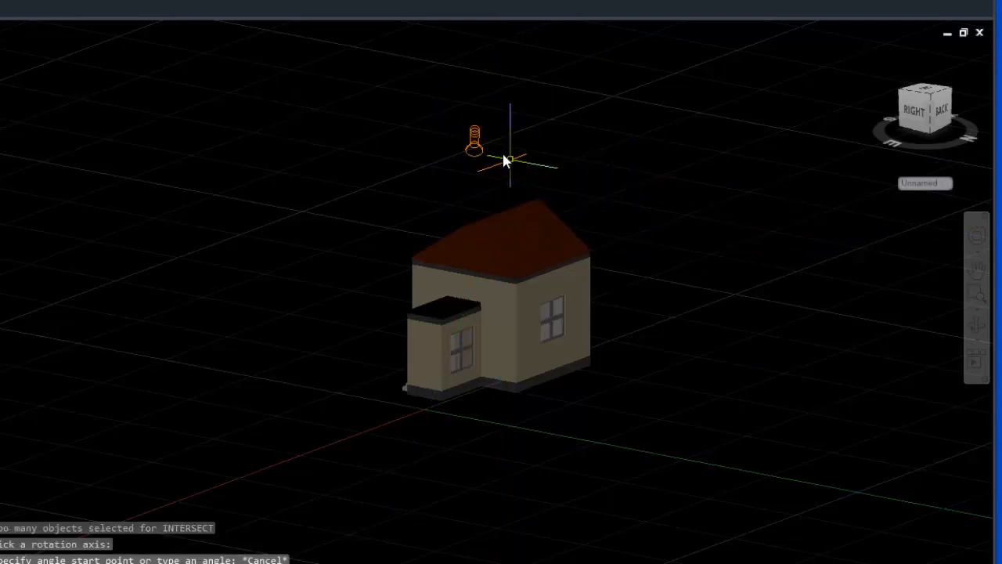
Rotate the spotlight in 3D about a horizontal axis through its own position so its cone tips sideways.
{"action": "left_click", "coordinate": [473, 152]}
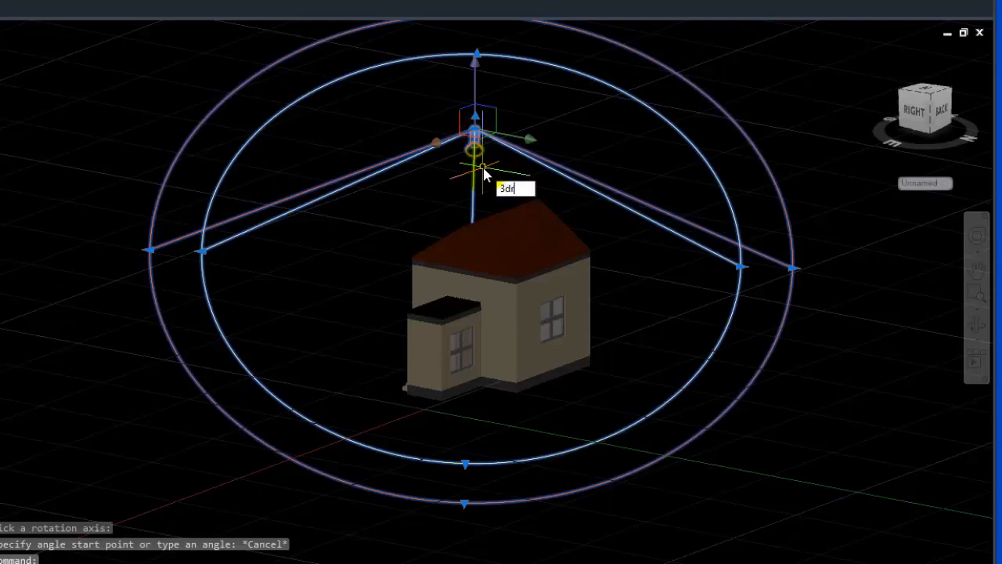
{"action": "type", "text": "3dr"}
{"action": "key", "text": "Return"}
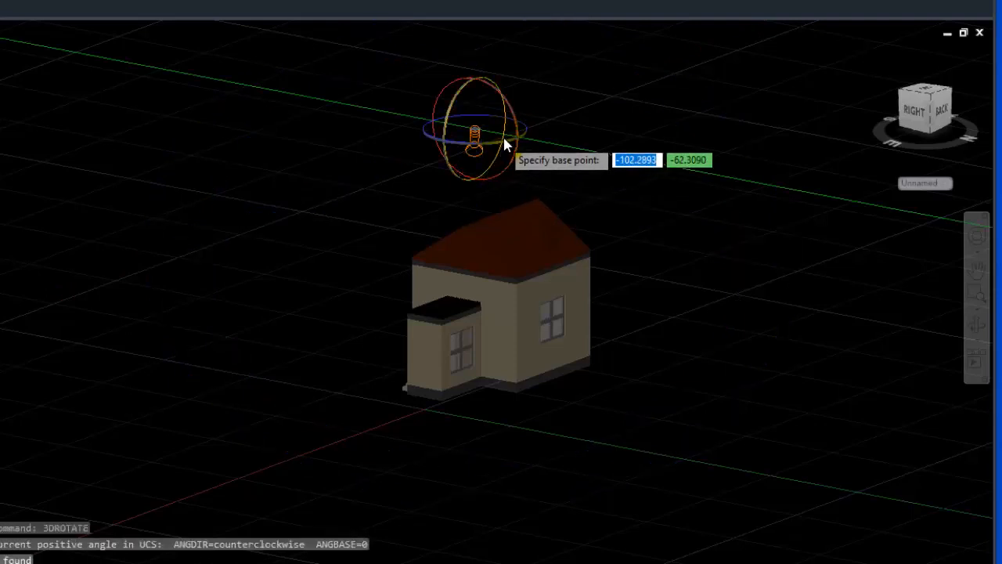
{"action": "left_click", "coordinate": [503, 134]}
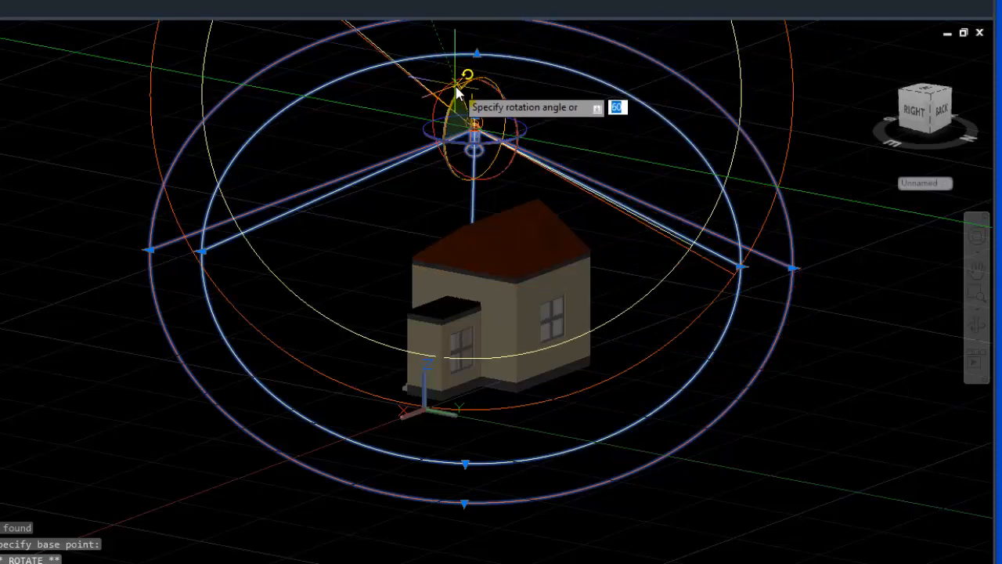
{"action": "left_click", "coordinate": [576, 155]}
{"action": "key", "text": "Escape"}
Move the spotlight's position from above the roof to a spot well in front of the house.
{"action": "left_click", "coordinate": [483, 128]}
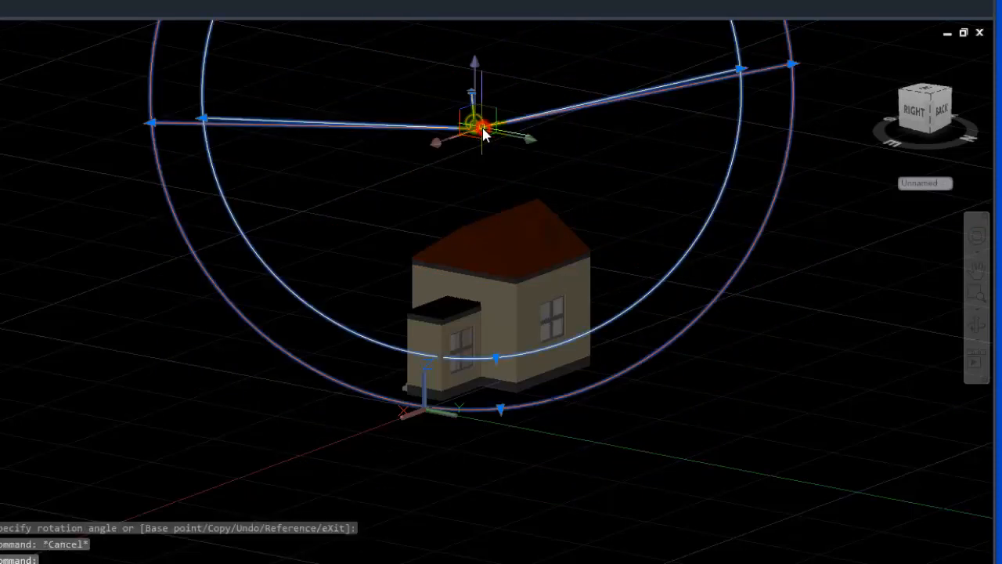
{"action": "left_click", "coordinate": [476, 128]}
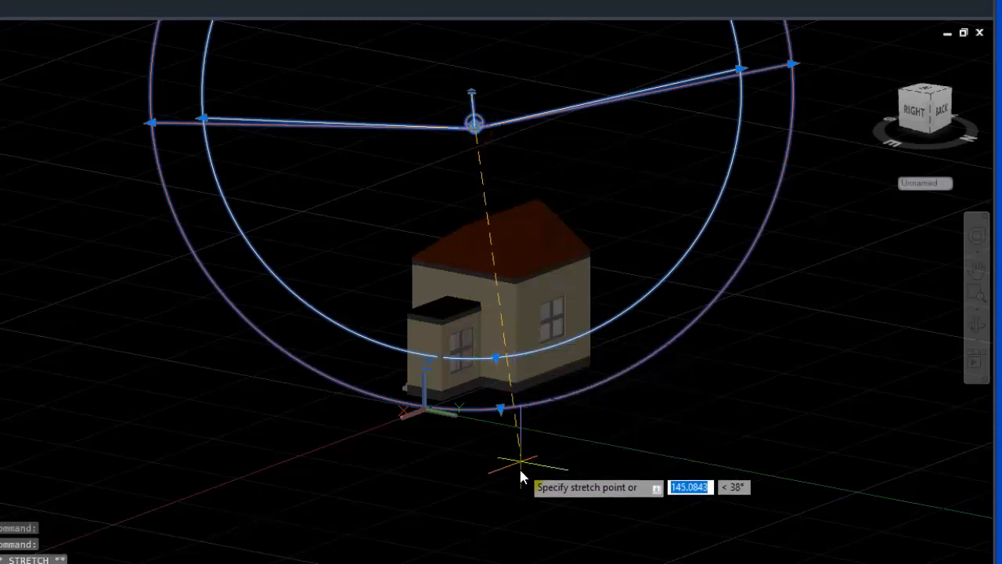
{"action": "left_click", "coordinate": [510, 500]}
{"action": "scroll", "coordinate": [557, 384], "scroll_direction": "down", "scroll_amount": 5}
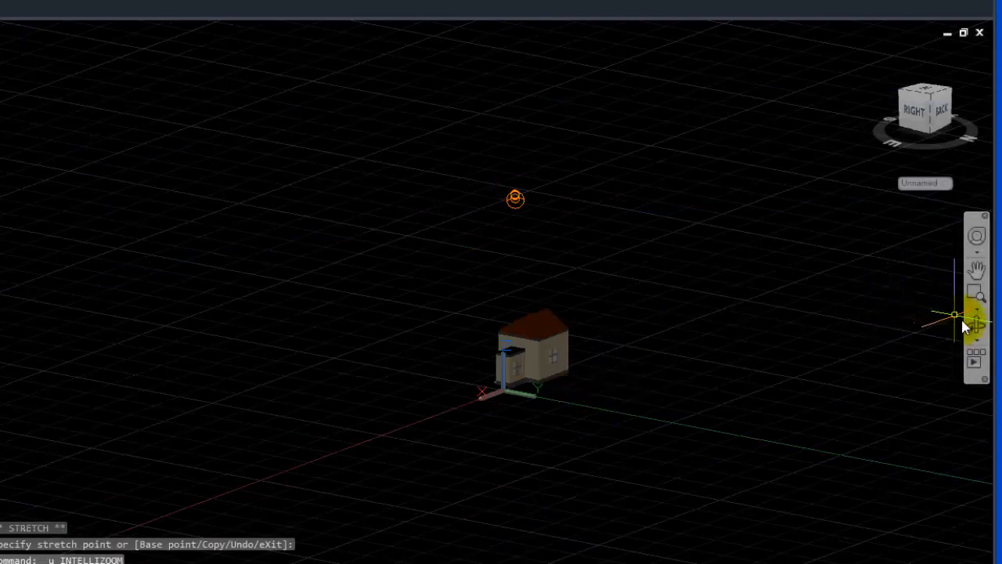
Re-aim the spotlight by moving its target point onto the upper wall corner of the house.
{"action": "left_click_drag", "start_coordinate": [698, 300], "coordinate": [644, 357]}
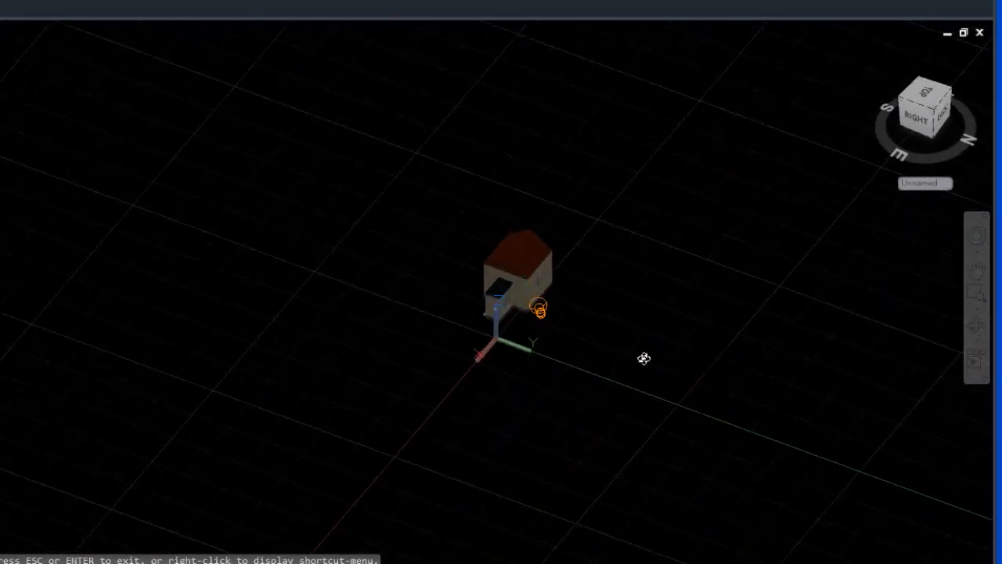
{"action": "key", "text": "Escape"}
{"action": "left_click", "coordinate": [546, 310]}
{"action": "scroll", "coordinate": [570, 295], "scroll_direction": "up", "scroll_amount": 1}
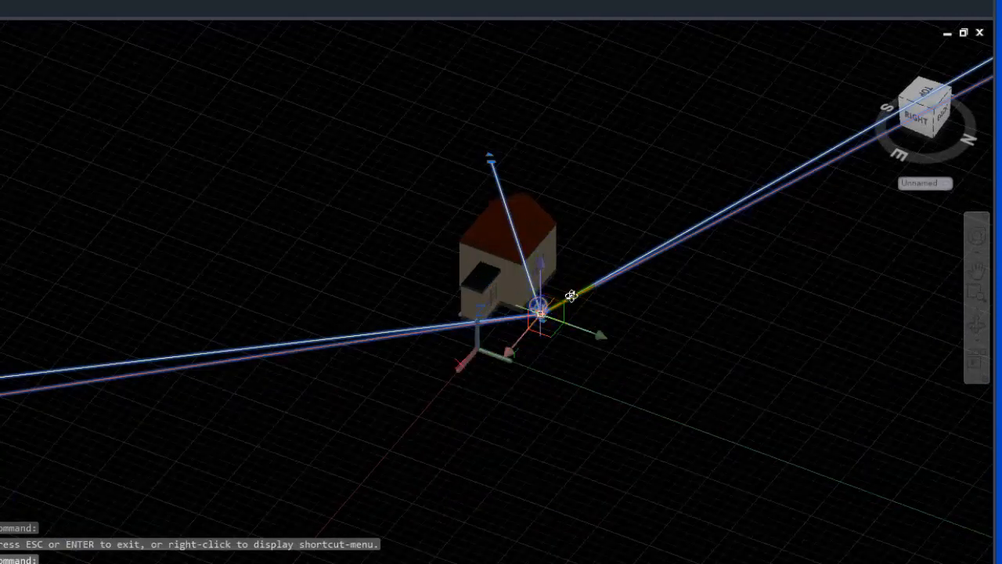
{"action": "scroll", "coordinate": [556, 247], "scroll_direction": "down", "scroll_amount": 3}
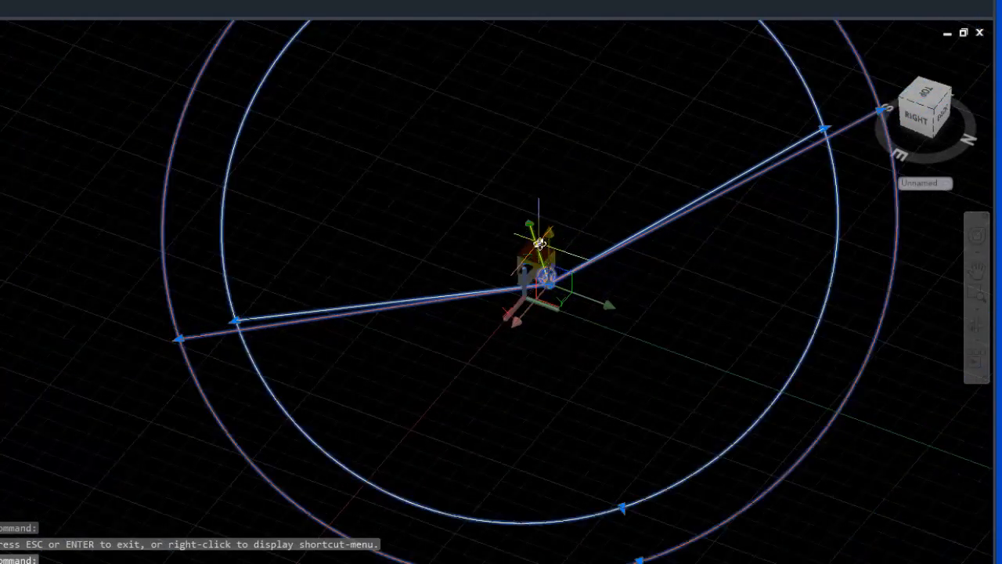
{"action": "scroll", "coordinate": [540, 243], "scroll_direction": "up", "scroll_amount": 2}
{"action": "left_click", "coordinate": [540, 242]}
{"action": "scroll", "coordinate": [526, 221], "scroll_direction": "up", "scroll_amount": 2}
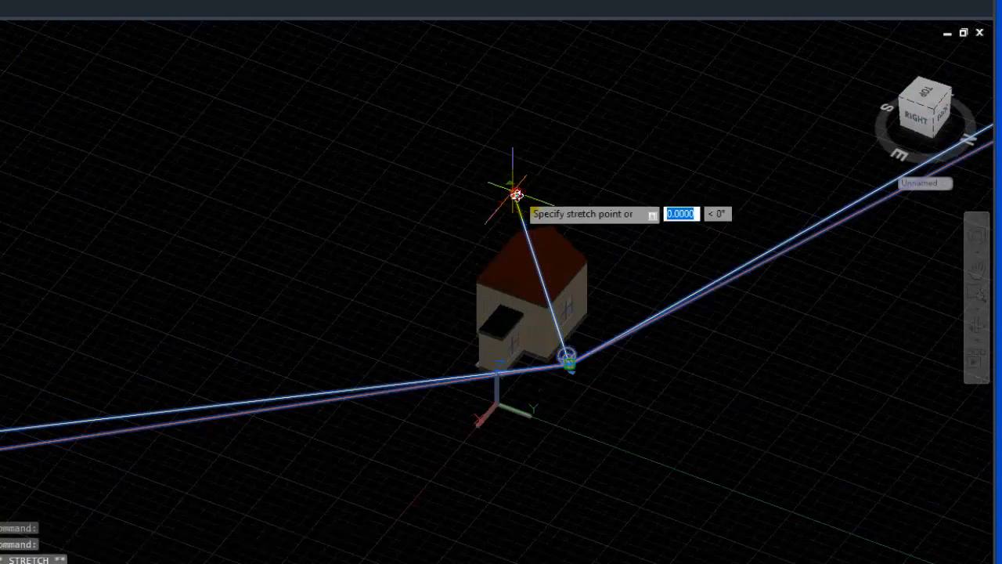
{"action": "left_click", "coordinate": [549, 313]}
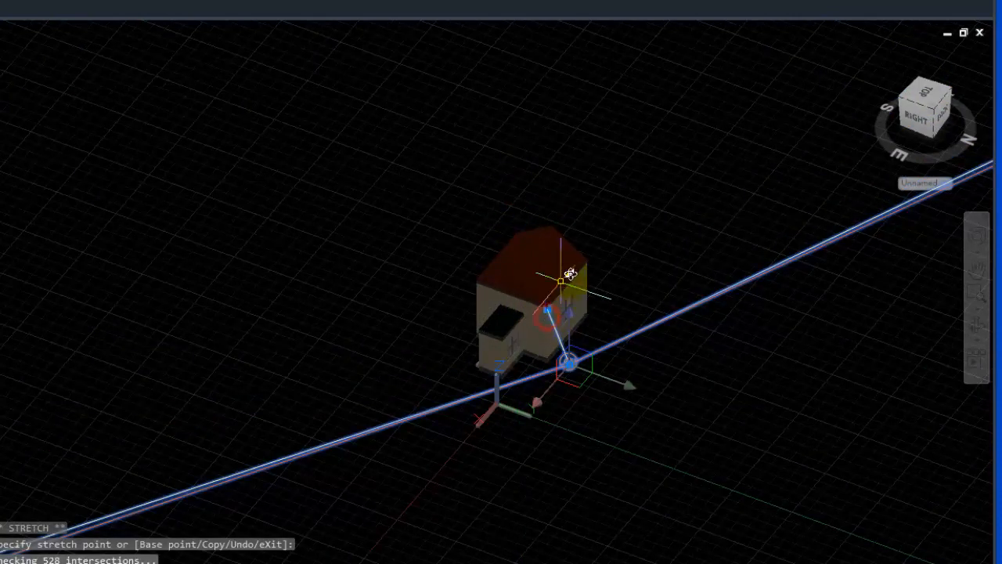
Narrow the spotlight's hotspot cone to about 32° and its falloff cone to about 48°.
{"action": "scroll", "coordinate": [574, 364], "scroll_direction": "down", "scroll_amount": 5}
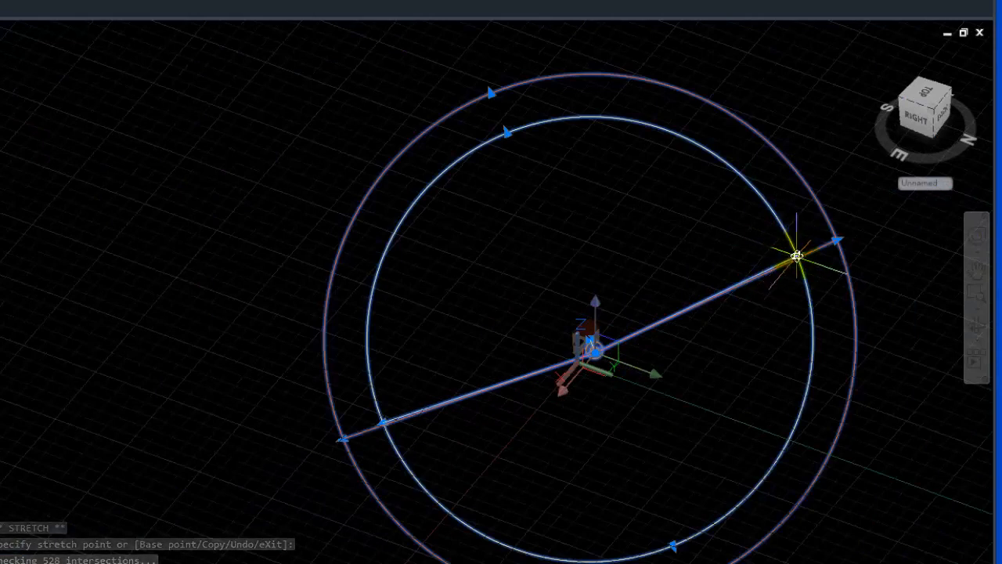
{"action": "left_click", "coordinate": [795, 255]}
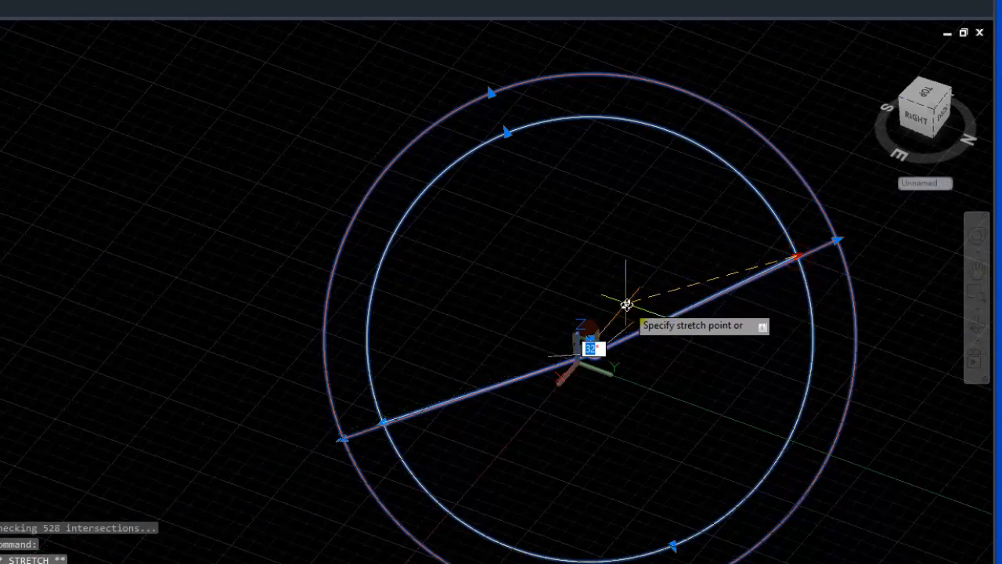
{"action": "left_click", "coordinate": [627, 304]}
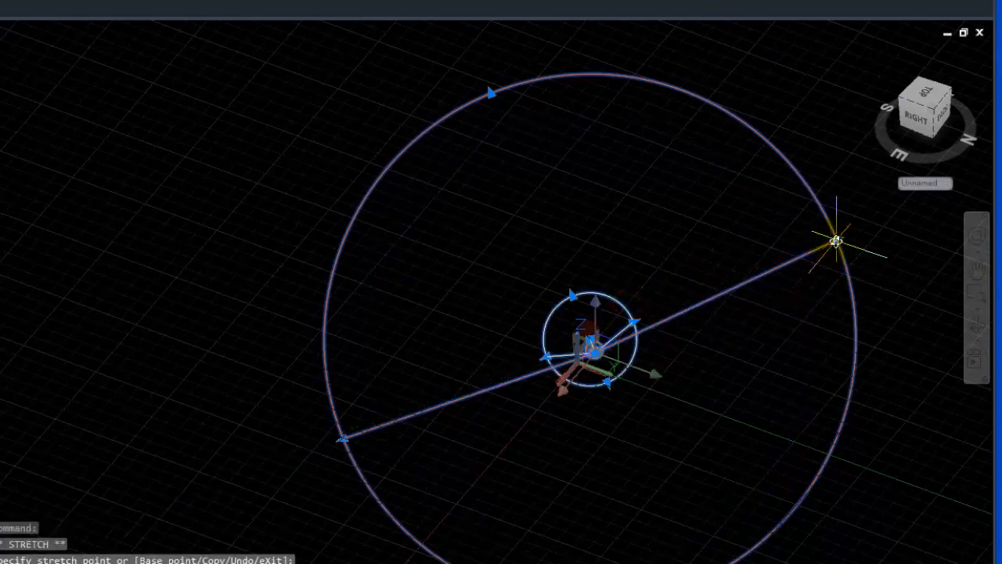
{"action": "left_click", "coordinate": [835, 241]}
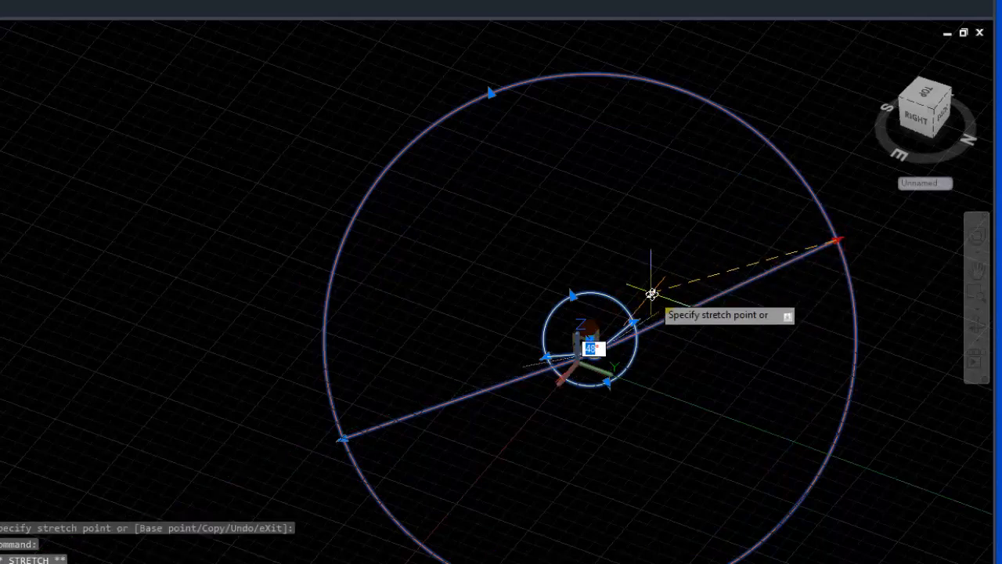
{"action": "left_click", "coordinate": [652, 294]}
Move the spotlight's position slightly toward the house, keeping its target on the wall corner.
{"action": "scroll", "coordinate": [612, 321], "scroll_direction": "up", "scroll_amount": 3}
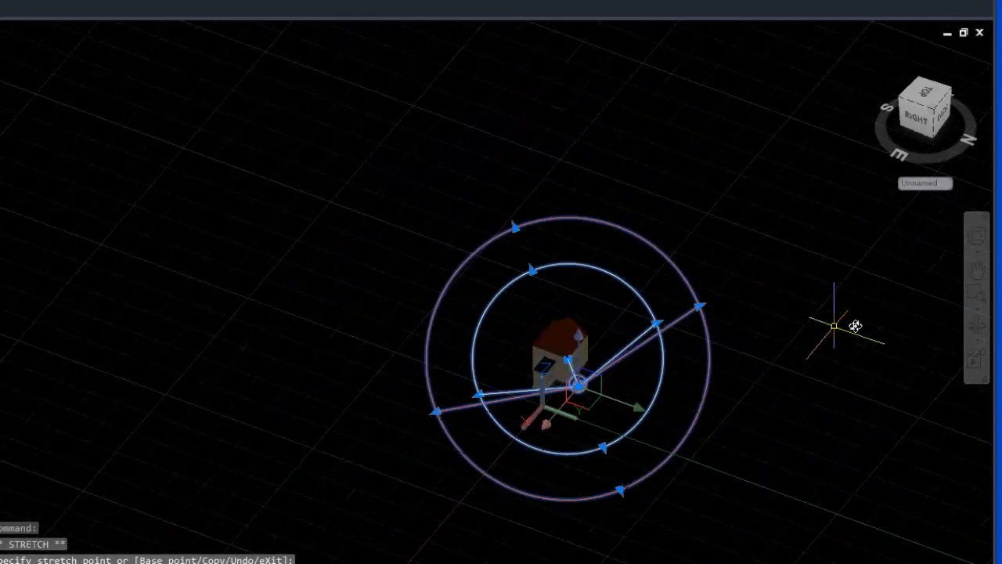
{"action": "left_click_drag", "start_coordinate": [653, 320], "coordinate": [815, 303]}
{"action": "key", "text": "Escape"}
{"action": "scroll", "coordinate": [750, 311], "scroll_direction": "up", "scroll_amount": 3}
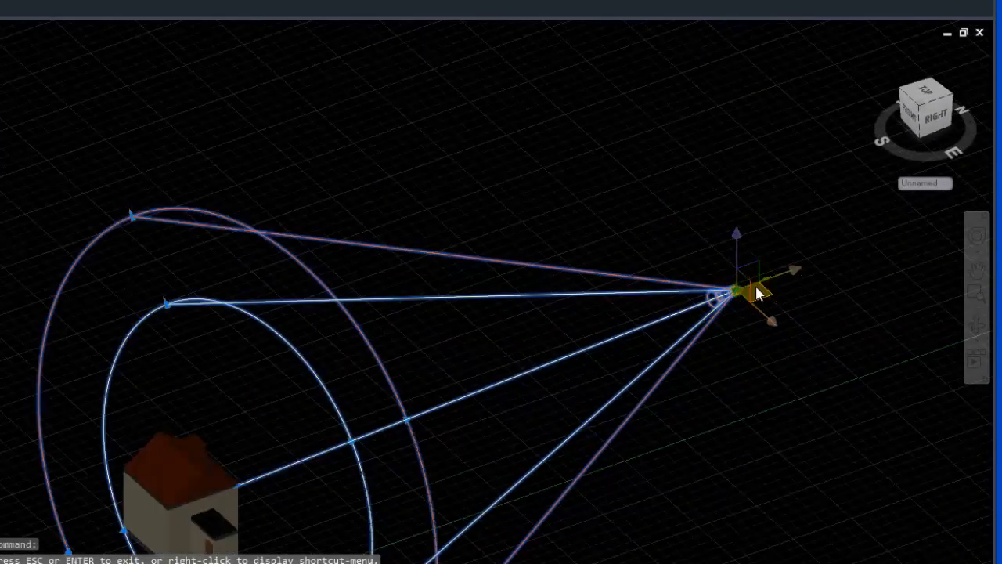
{"action": "scroll", "coordinate": [755, 285], "scroll_direction": "up", "scroll_amount": 3}
{"action": "key", "text": "Escape"}
{"action": "key", "text": "Escape"}
{"action": "key", "text": "Escape"}
{"action": "left_click", "coordinate": [712, 296]}
{"action": "scroll", "coordinate": [743, 290], "scroll_direction": "up", "scroll_amount": 2}
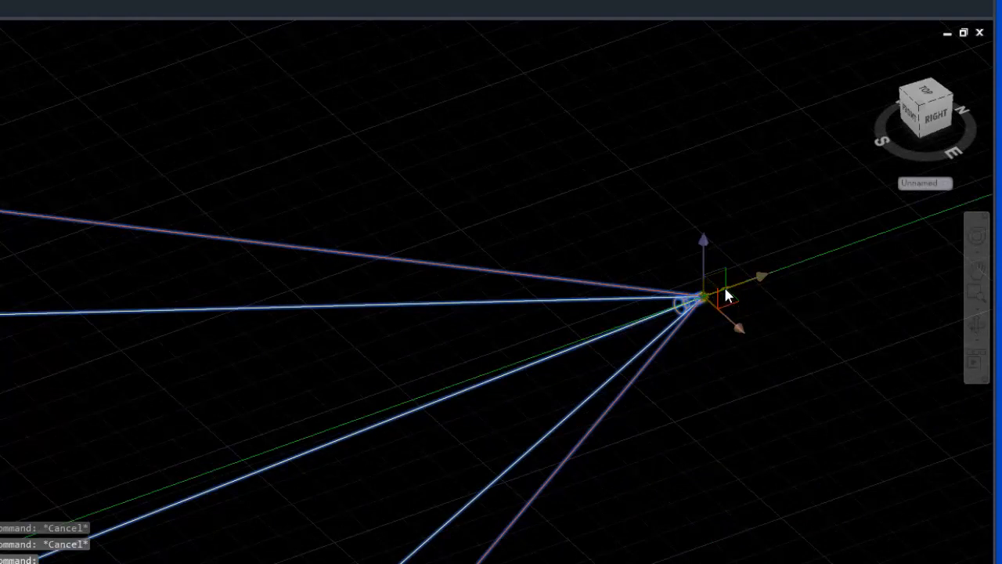
{"action": "left_click", "coordinate": [723, 286]}
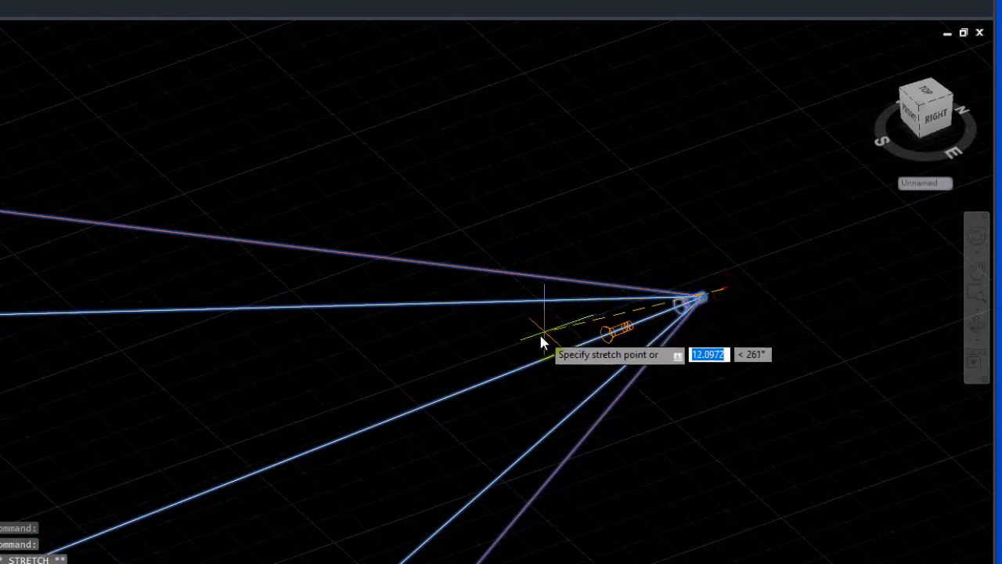
{"action": "scroll", "coordinate": [469, 398], "scroll_direction": "down", "scroll_amount": 3}
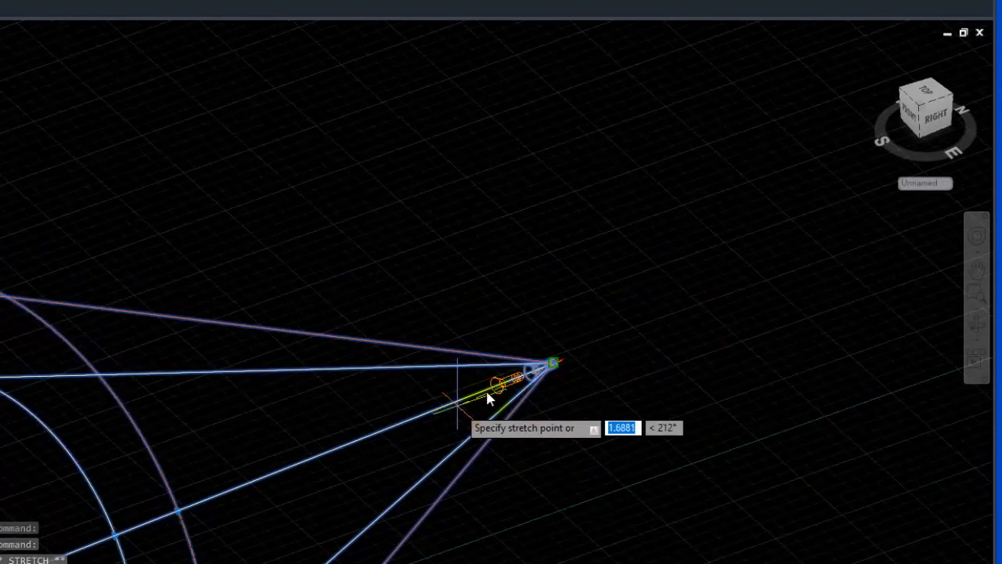
{"action": "middle_click_drag", "start_coordinate": [380, 438], "coordinate": [709, 308]}
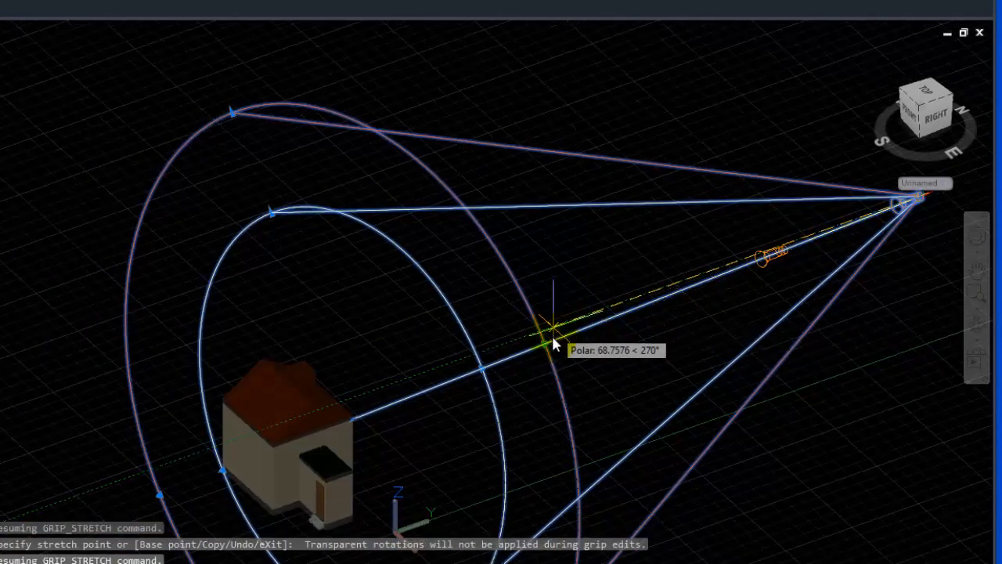
{"action": "left_click", "coordinate": [363, 410]}
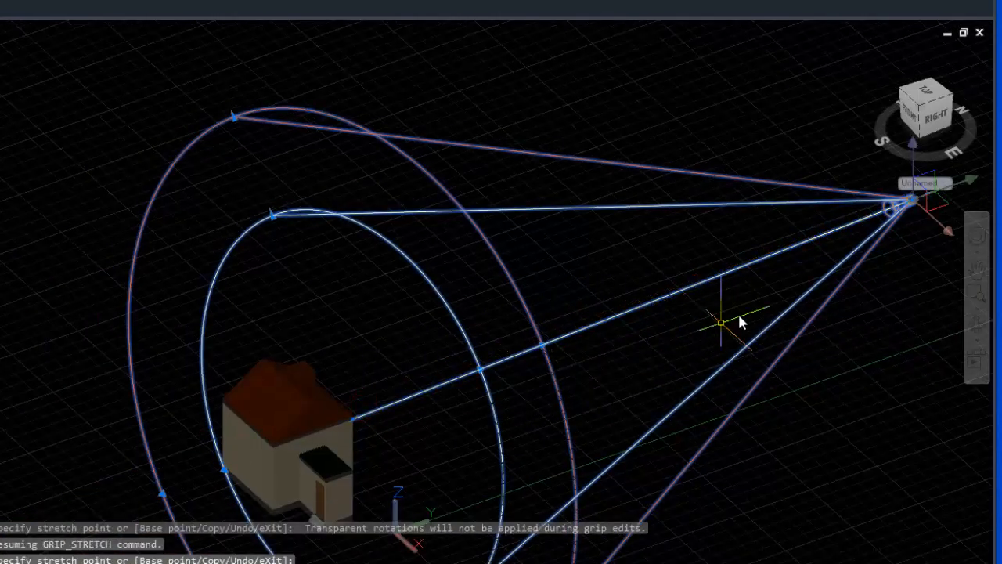
Examine the house and the spotlight from several sides to check where the light sits relative to the walls.
{"action": "key", "text": "Escape"}
{"action": "scroll", "coordinate": [724, 317], "scroll_direction": "down", "scroll_amount": 2}
{"action": "middle_click_drag", "start_coordinate": [749, 300], "coordinate": [597, 342]}
{"action": "left_click", "coordinate": [975, 328]}
{"action": "left_click_drag", "start_coordinate": [792, 357], "coordinate": [360, 400]}
{"action": "middle_click_drag", "start_coordinate": [360, 400], "coordinate": [512, 385]}
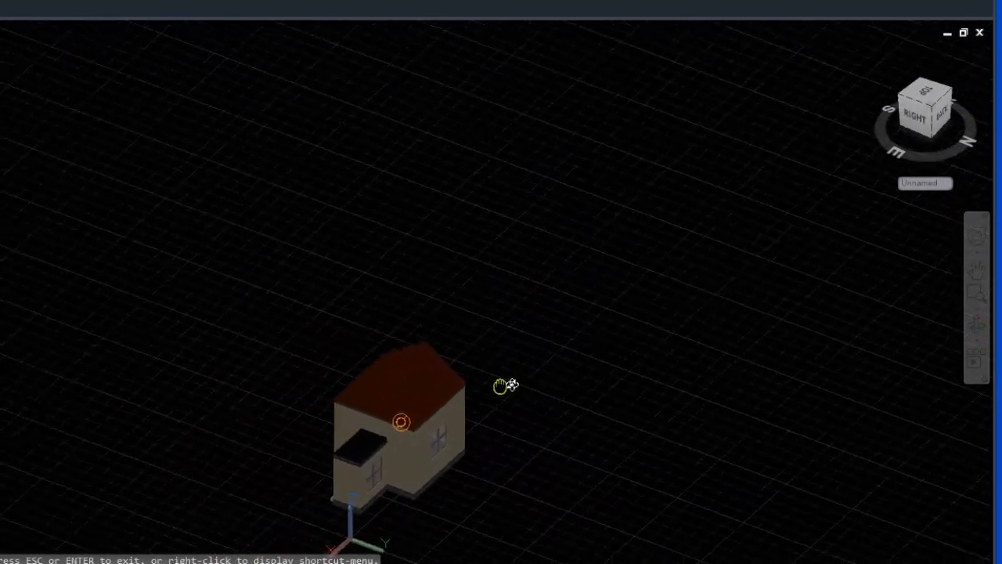
{"action": "left_click_drag", "start_coordinate": [512, 385], "coordinate": [559, 404]}
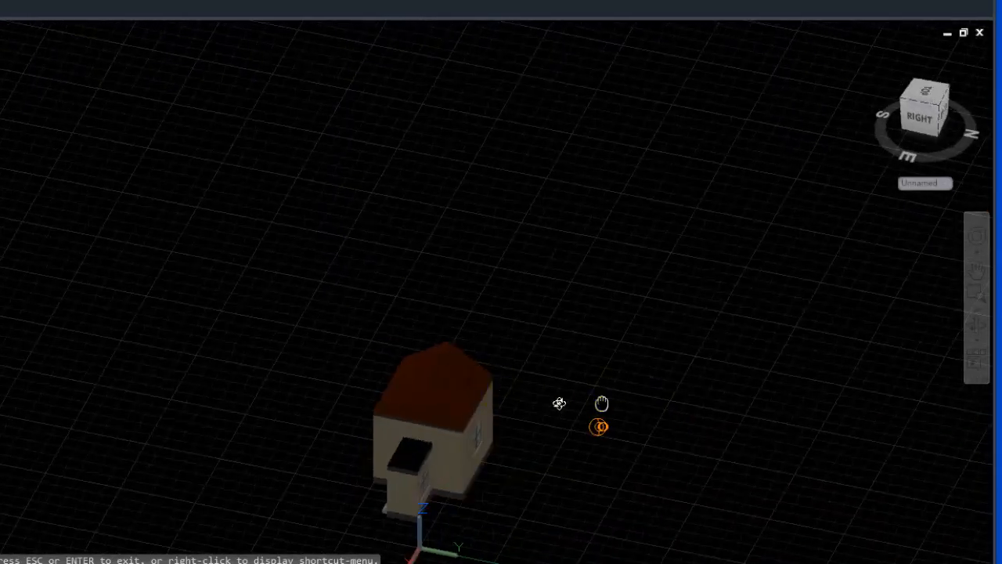
{"action": "middle_click_drag", "start_coordinate": [601, 403], "coordinate": [293, 436]}
{"action": "scroll", "coordinate": [452, 415], "scroll_direction": "up", "scroll_amount": 3}
{"action": "key", "text": "Escape"}
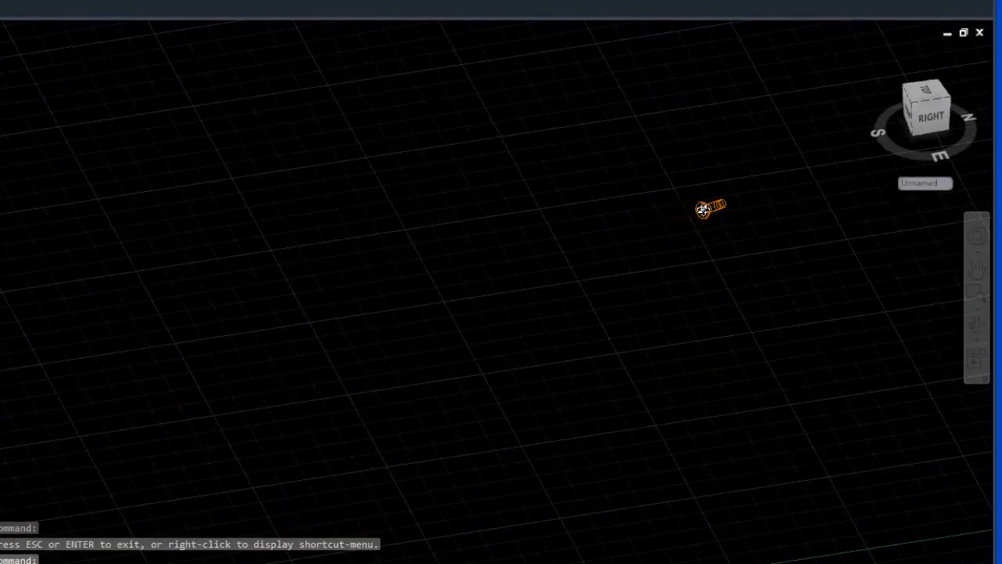
Bring the spotlight closer to the house by sliding its position along its aiming line, keeping the target on the wall corner.
{"action": "left_click", "coordinate": [703, 209]}
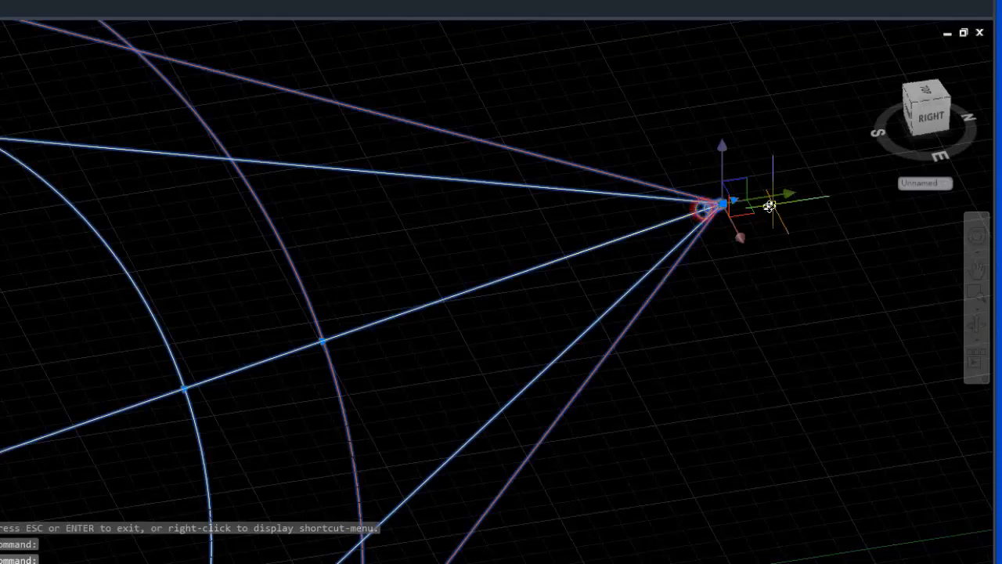
{"action": "left_click", "coordinate": [721, 203]}
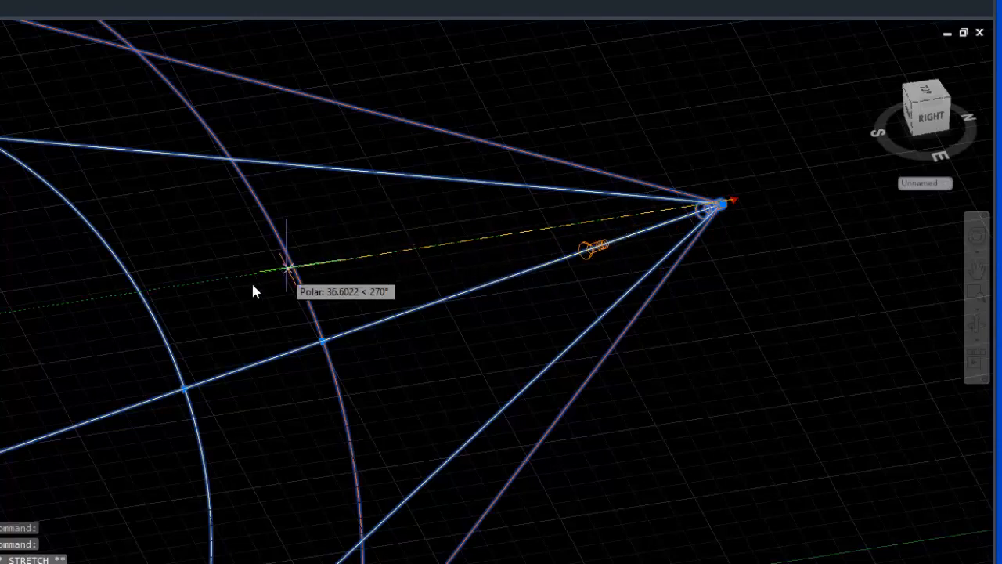
{"action": "left_click", "coordinate": [1, 314]}
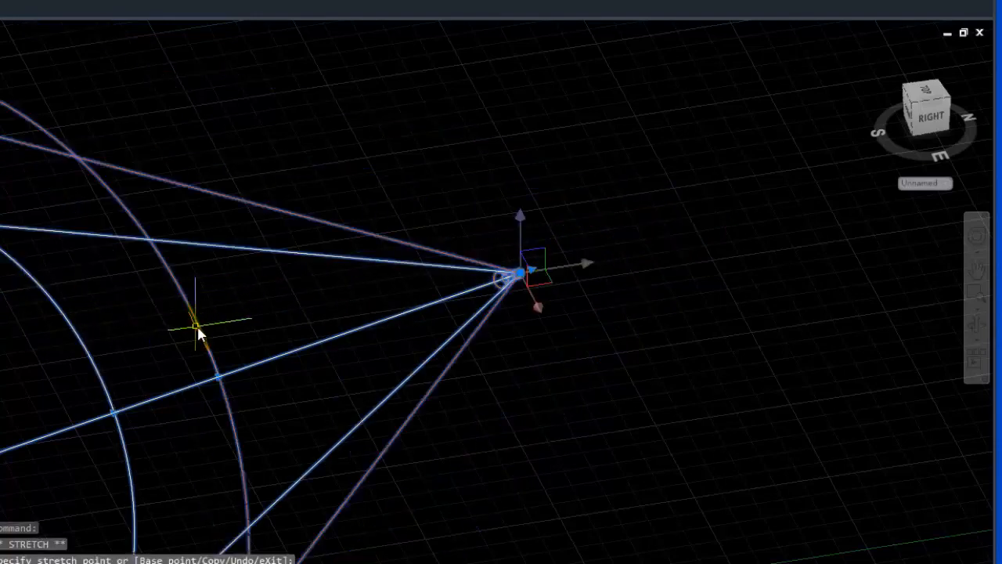
{"action": "scroll", "coordinate": [196, 331], "scroll_direction": "down", "scroll_amount": 2}
{"action": "scroll", "coordinate": [380, 295], "scroll_direction": "up", "scroll_amount": 4}
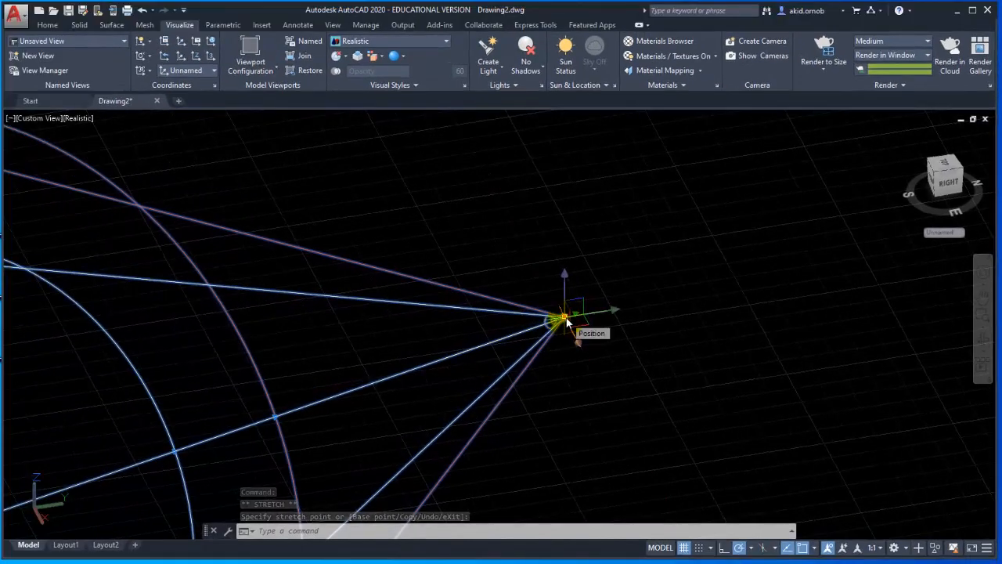
Stretch the spotlight's position freely to a point much nearer the house, keeping its target on the wall corner.
{"action": "left_click", "coordinate": [564, 318]}
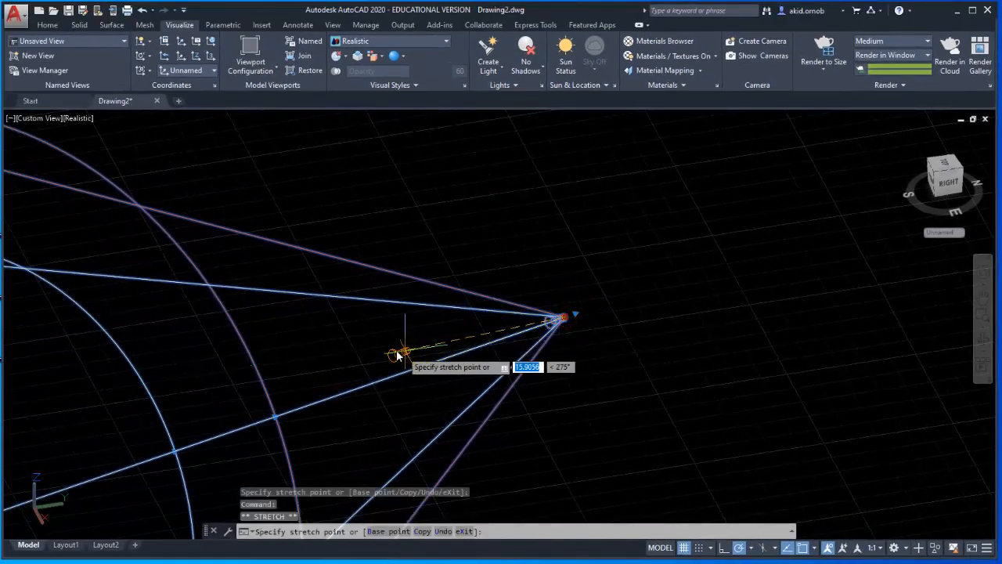
{"action": "left_click", "coordinate": [369, 354]}
{"action": "scroll", "coordinate": [427, 353], "scroll_direction": "down", "scroll_amount": 2}
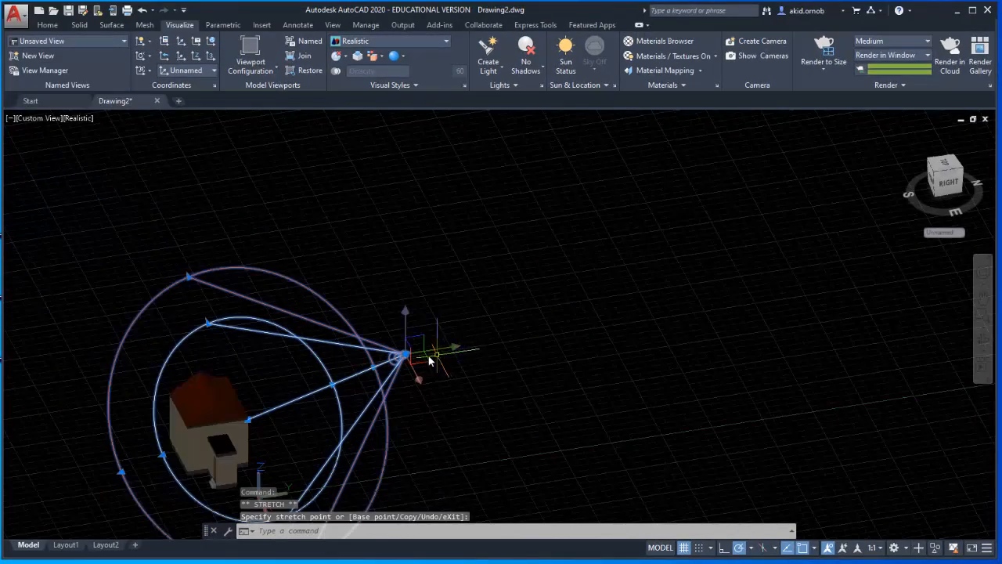
{"action": "scroll", "coordinate": [388, 374], "scroll_direction": "up", "scroll_amount": 2}
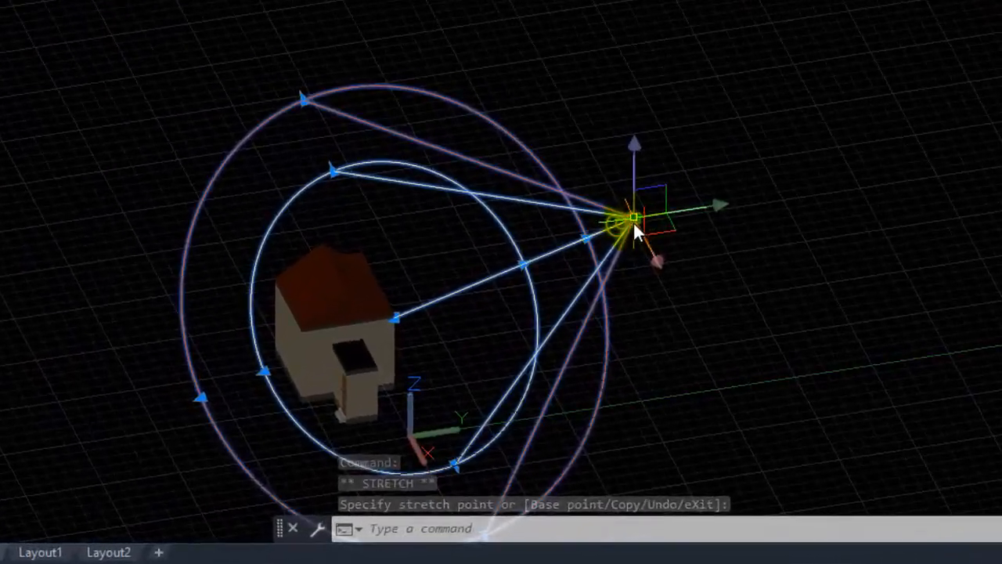
Shift the spotlight's position slightly closer to the house along its aiming line.
{"action": "left_click", "coordinate": [634, 220]}
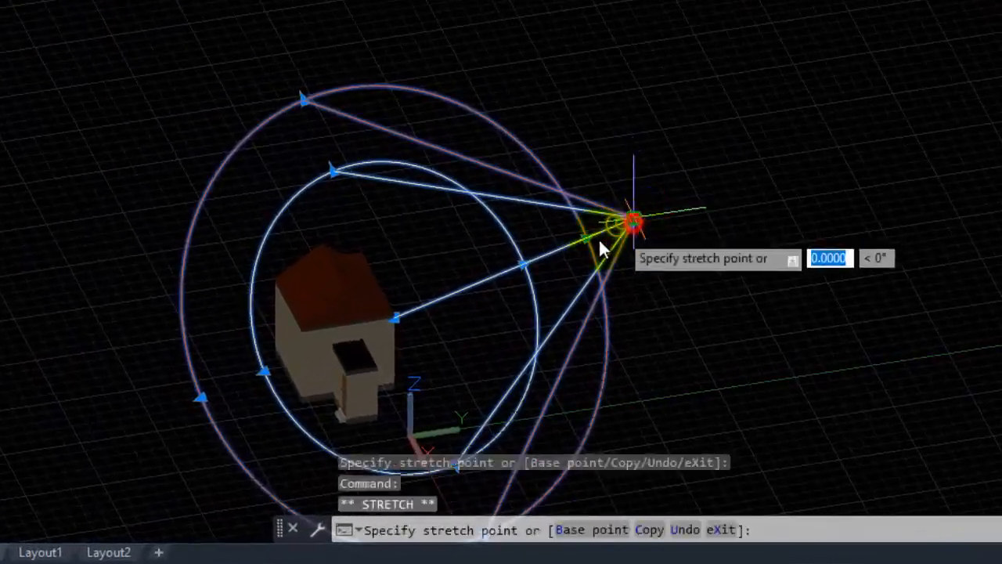
{"action": "left_click", "coordinate": [551, 249]}
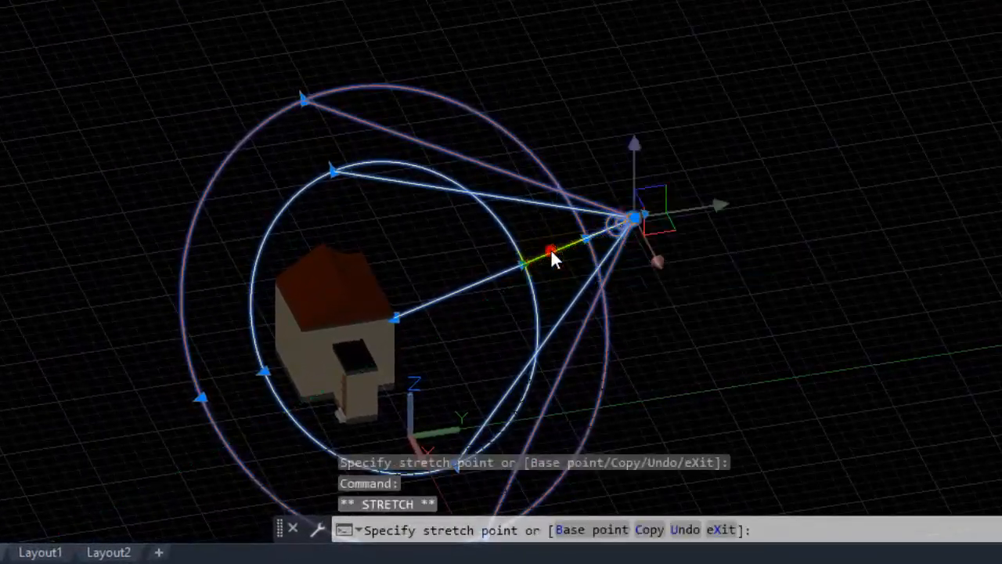
{"action": "left_click", "coordinate": [639, 212]}
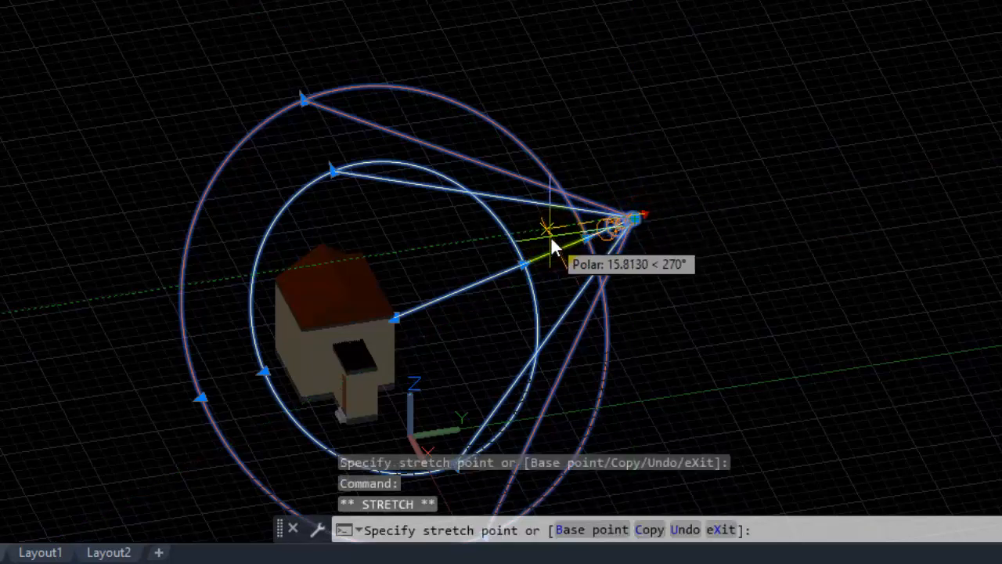
{"action": "left_click", "coordinate": [137, 330]}
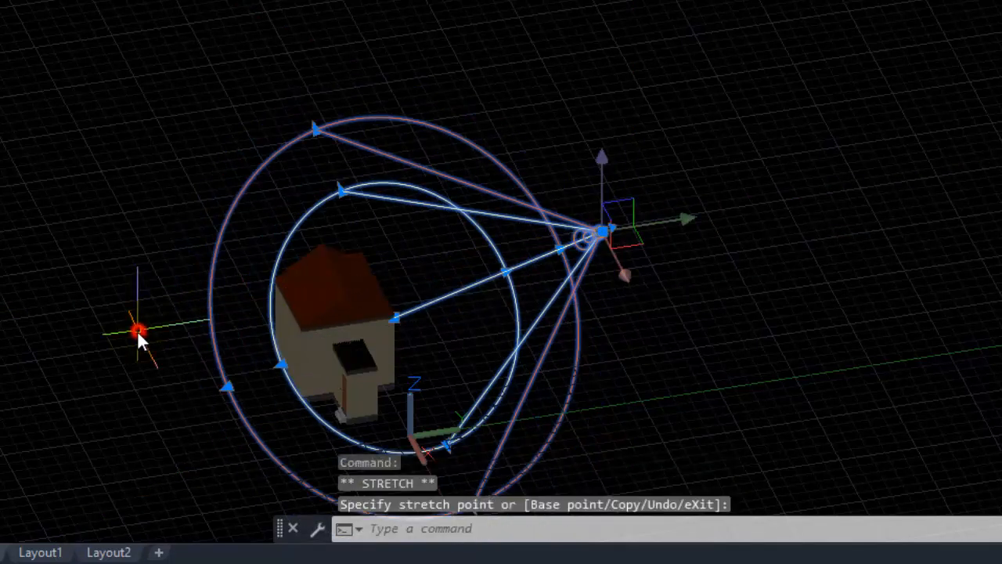
{"action": "middle_click_drag", "start_coordinate": [584, 239], "coordinate": [773, 251], "text": "shift"}
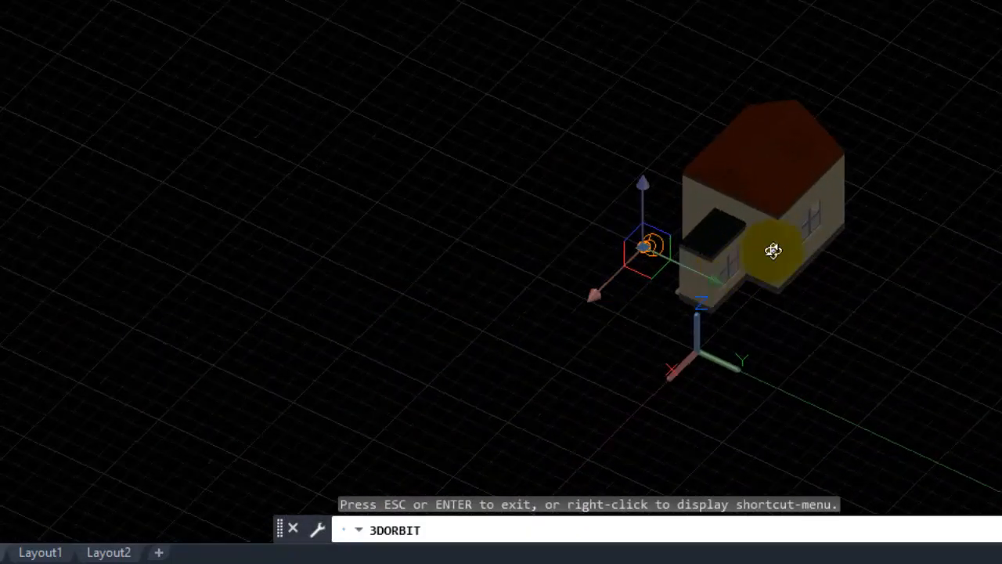
{"action": "left_click", "coordinate": [702, 245]}
{"action": "type", "text": "m"}
{"action": "key", "text": "Return"}
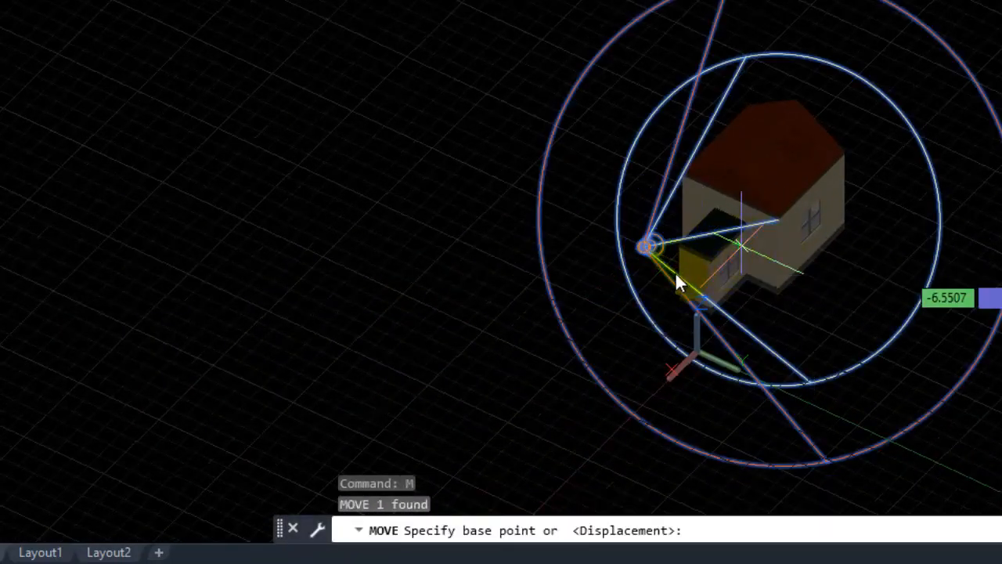
{"action": "left_click", "coordinate": [644, 250]}
{"action": "scroll", "coordinate": [747, 281], "scroll_direction": "up", "scroll_amount": 3}
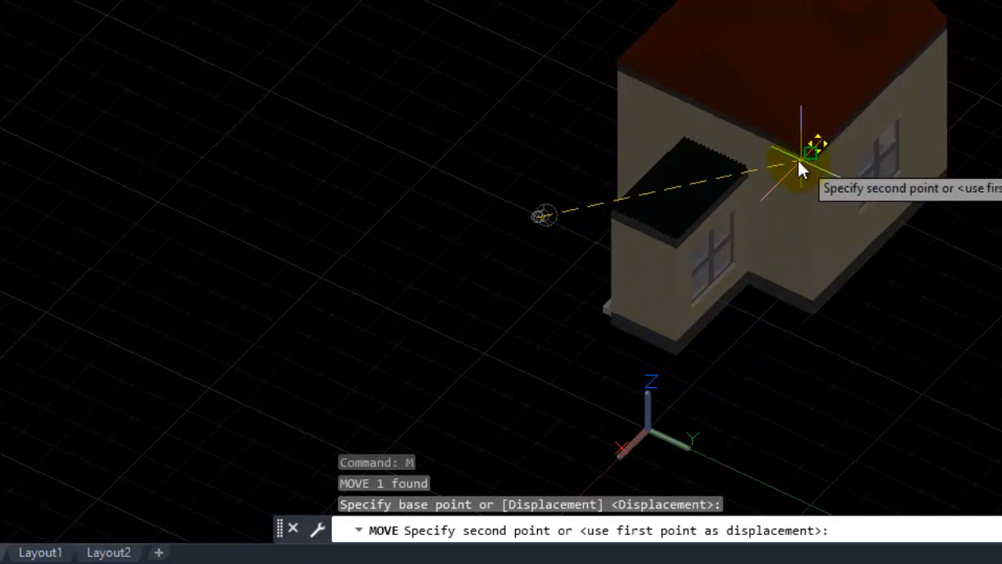
{"action": "scroll", "coordinate": [612, 257], "scroll_direction": "up", "scroll_amount": 4}
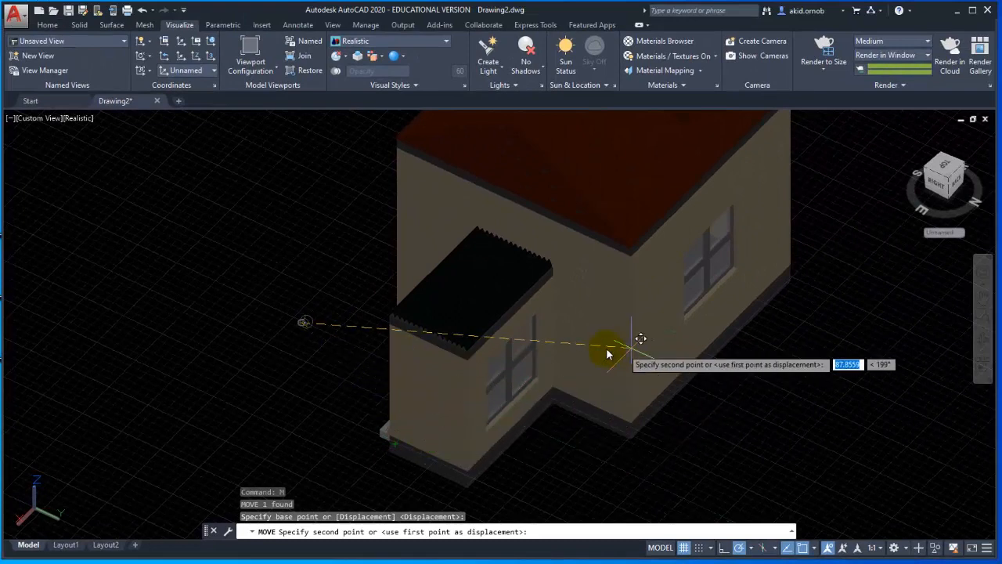
{"action": "key", "text": "Escape"}
Reduce the lighting exposure to 7.10 to brighten the model.
{"action": "left_click", "coordinate": [501, 85]}
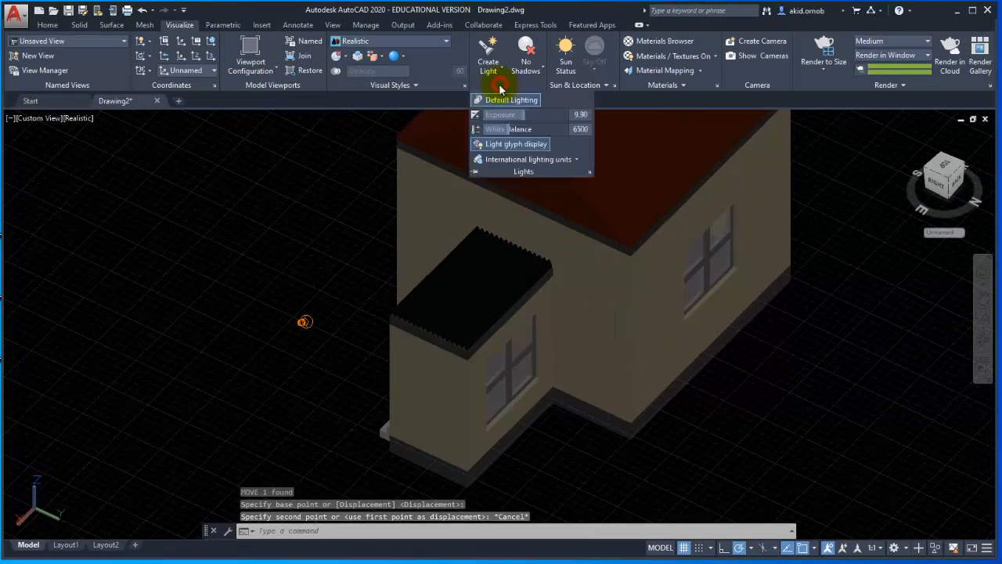
{"action": "left_click_drag", "start_coordinate": [520, 115], "coordinate": [496, 116]}
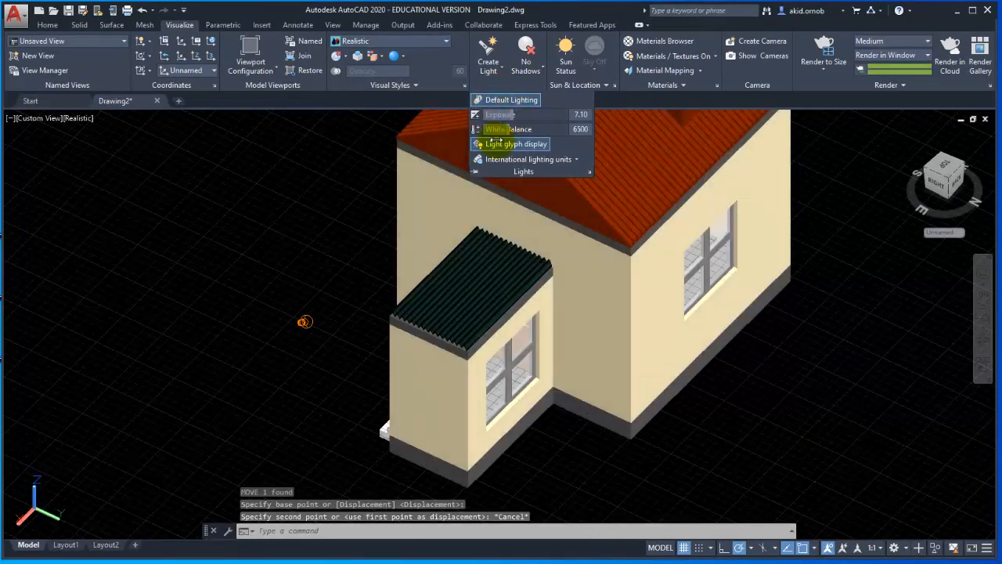
{"action": "left_click", "coordinate": [302, 319]}
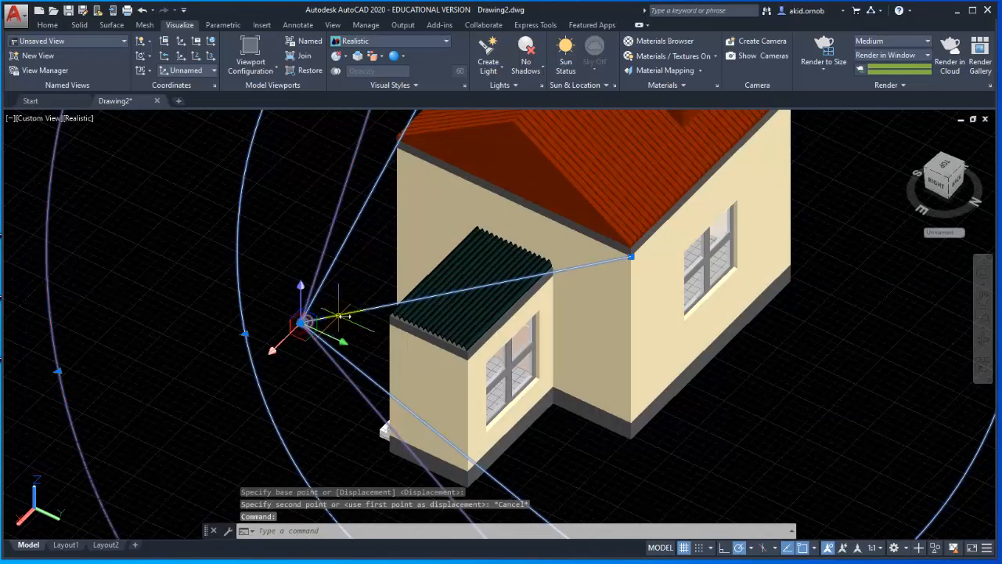
{"action": "type", "text": "m"}
{"action": "key", "text": "Return"}
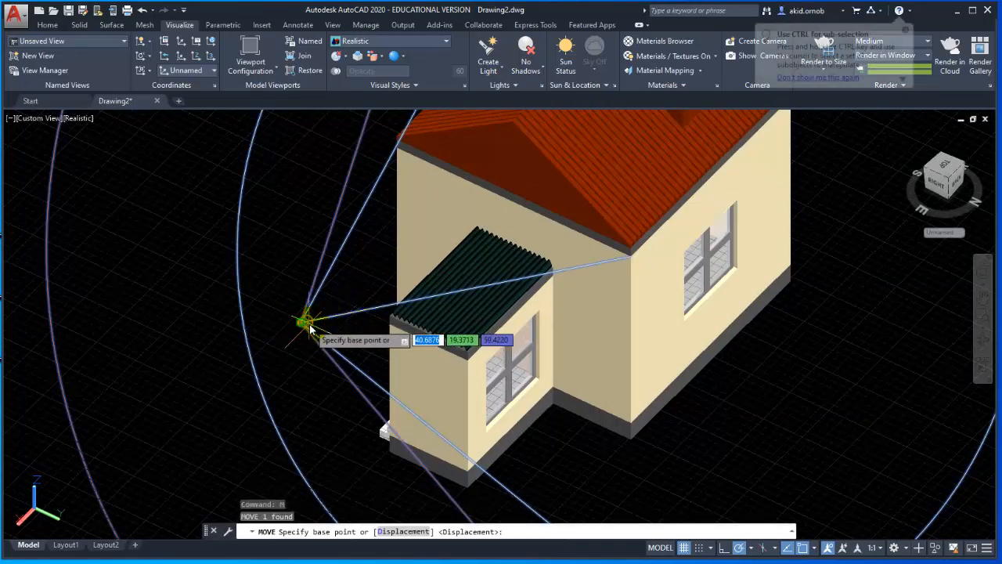
{"action": "left_click", "coordinate": [302, 324]}
{"action": "scroll", "coordinate": [329, 343], "scroll_direction": "down", "scroll_amount": 5}
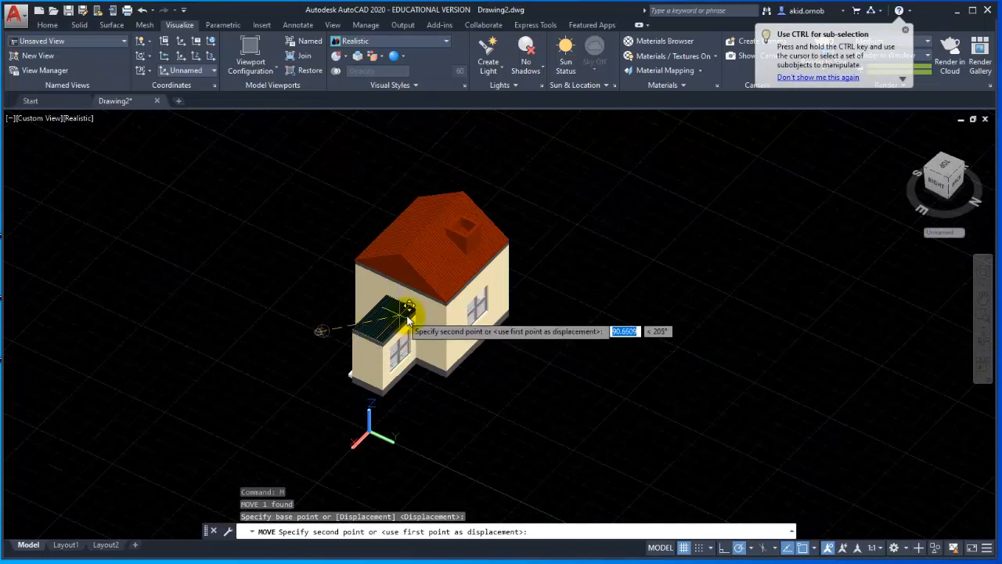
{"action": "scroll", "coordinate": [431, 457], "scroll_direction": "down", "scroll_amount": 3}
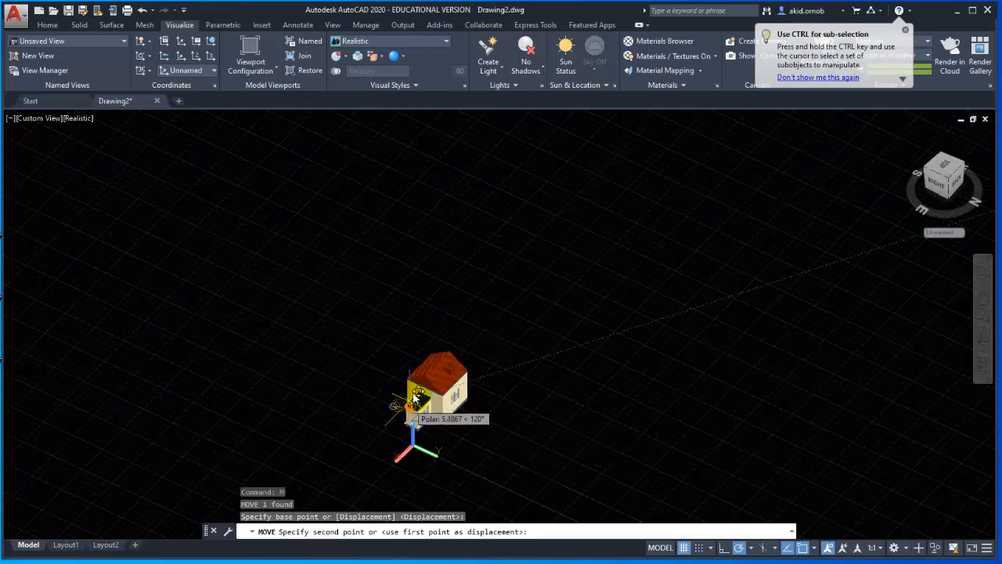
{"action": "key", "text": "Escape"}
{"action": "left_click", "coordinate": [907, 30]}
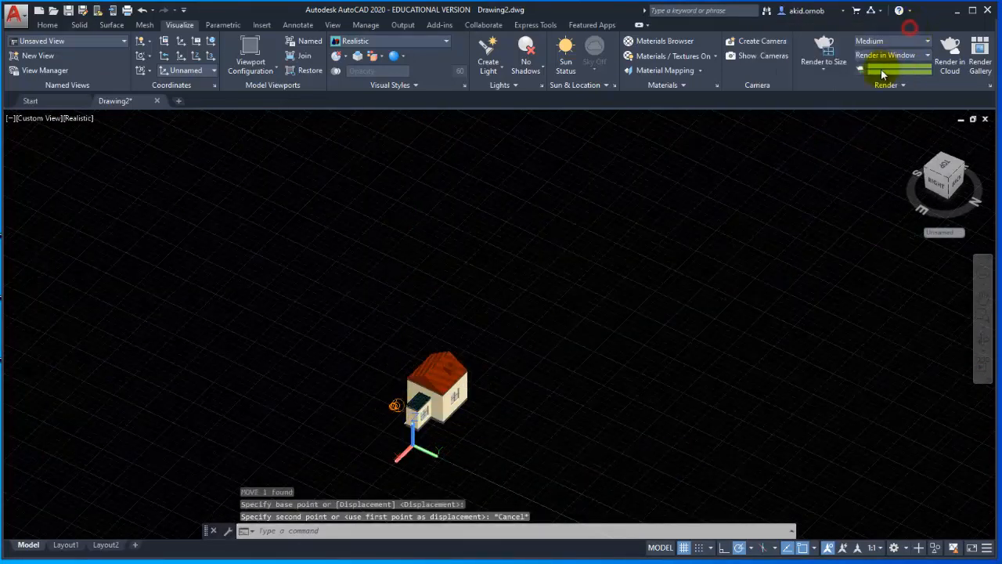
Turn off the image-based render environment and the default lighting so that only the spotlight lights the house.
{"action": "left_click", "coordinate": [887, 86]}
{"action": "left_click", "coordinate": [883, 96]}
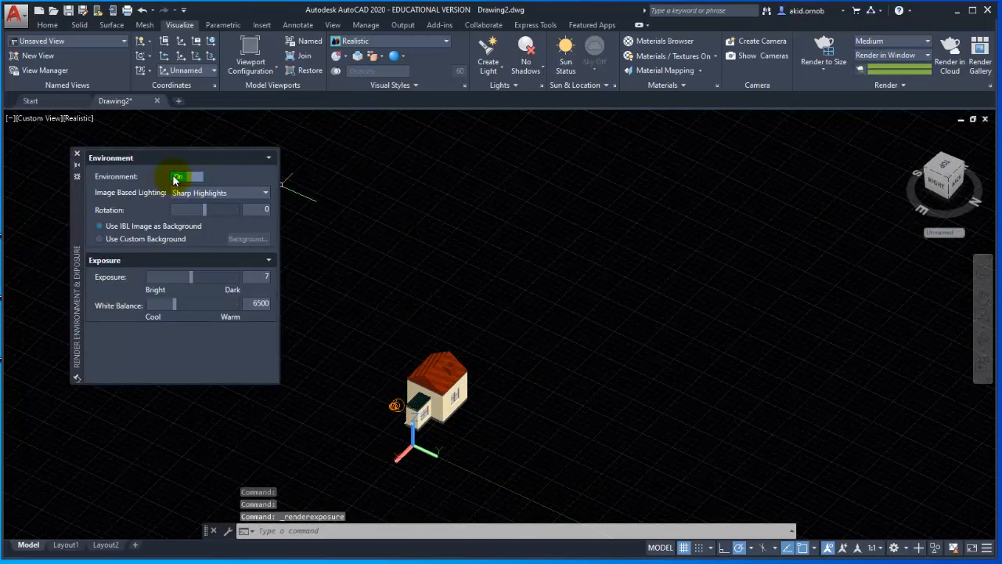
{"action": "left_click", "coordinate": [175, 177]}
{"action": "left_click", "coordinate": [78, 154]}
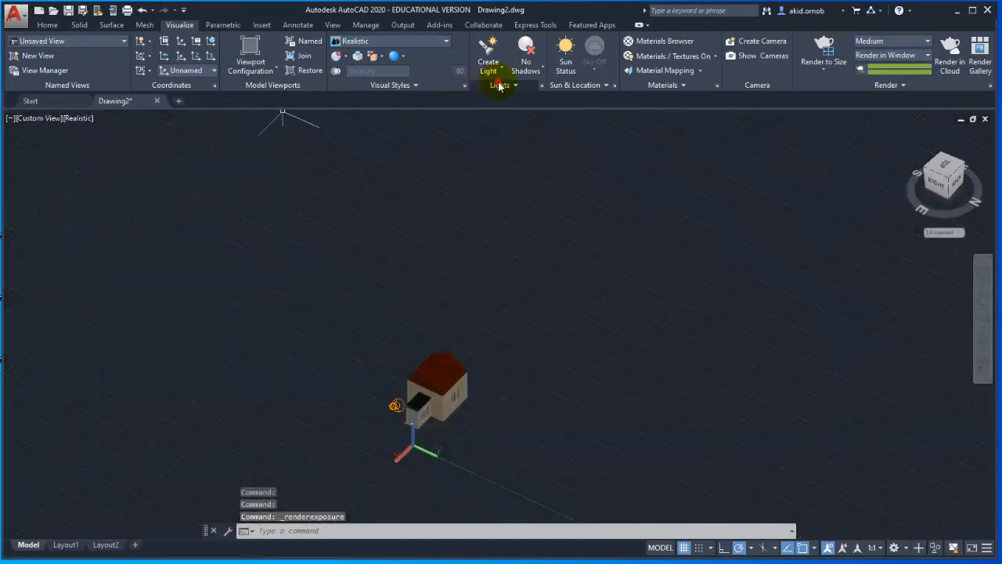
{"action": "left_click", "coordinate": [498, 84]}
{"action": "left_click", "coordinate": [501, 101]}
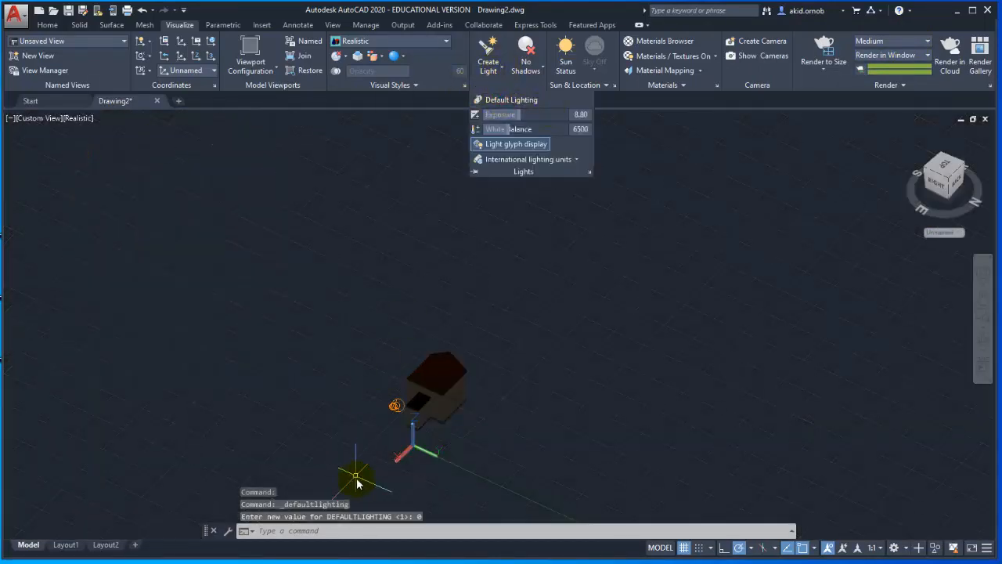
Move the whole spotlight from beside the porch to a point in front of it, just above the coordinate origin.
{"action": "scroll", "coordinate": [389, 424], "scroll_direction": "up", "scroll_amount": 3}
{"action": "left_click", "coordinate": [392, 408]}
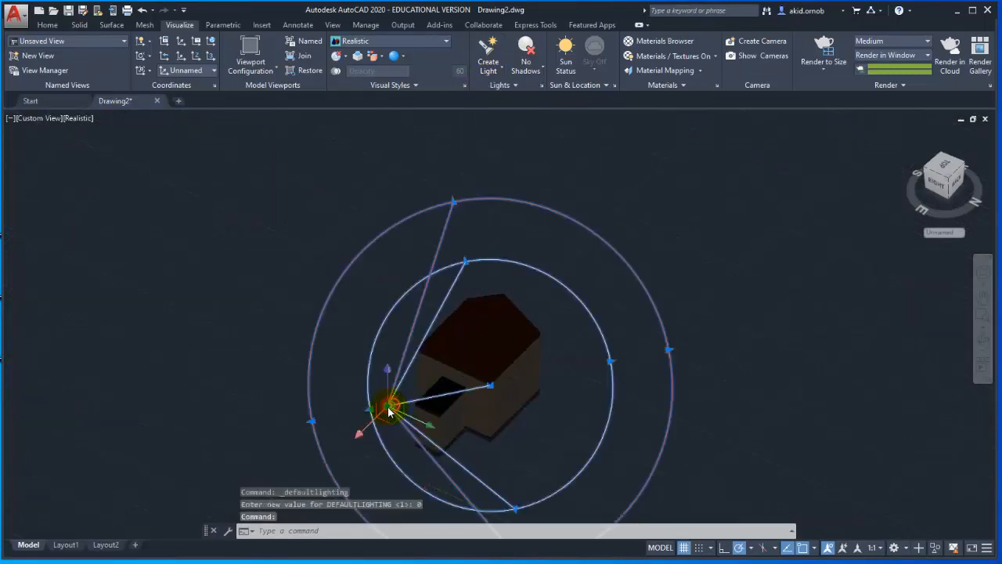
{"action": "scroll", "coordinate": [392, 408], "scroll_direction": "up", "scroll_amount": 1}
{"action": "key", "text": "Return"}
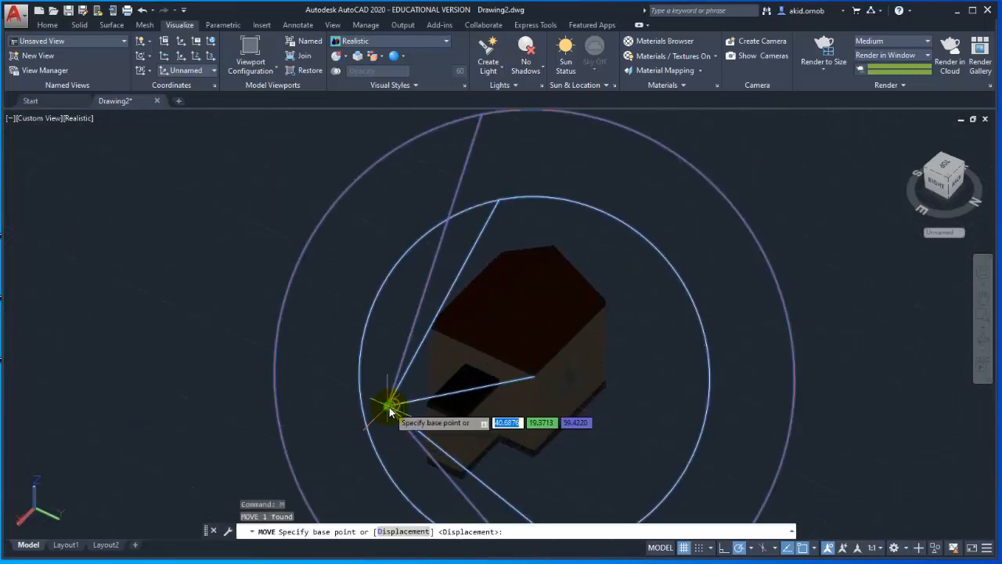
{"action": "left_click", "coordinate": [391, 405]}
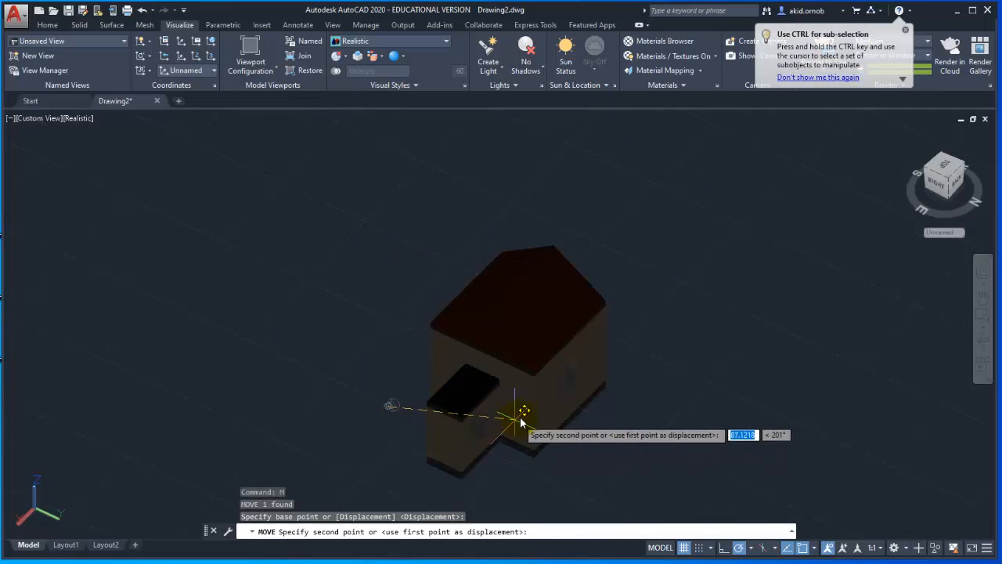
{"action": "scroll", "coordinate": [516, 419], "scroll_direction": "up", "scroll_amount": 4}
{"action": "scroll", "coordinate": [512, 386], "scroll_direction": "down", "scroll_amount": 2}
{"action": "middle_click_drag", "start_coordinate": [511, 386], "coordinate": [533, 310]}
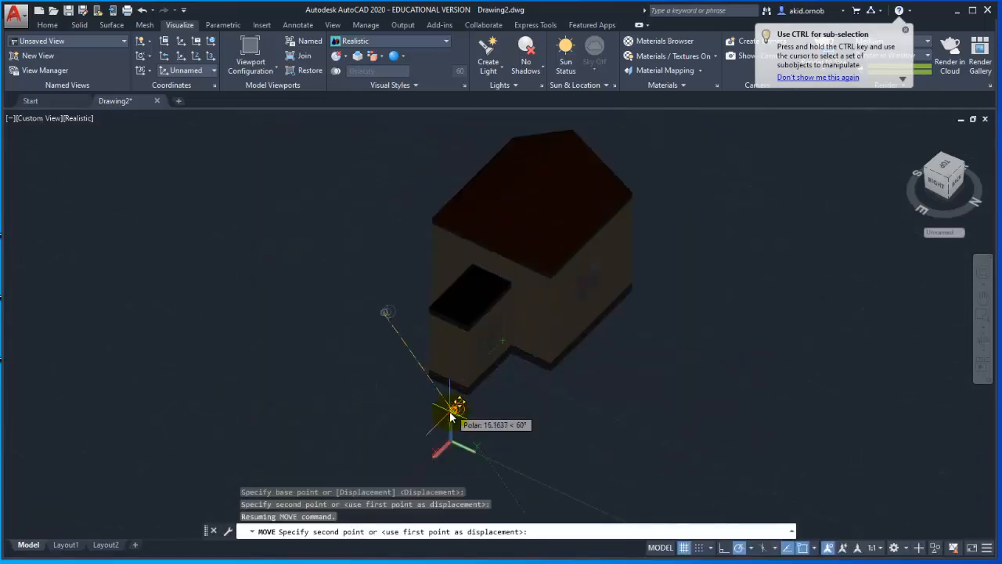
{"action": "left_click", "coordinate": [452, 417]}
Try to brighten the spotlit house by lowering the lighting exposure.
{"action": "left_click", "coordinate": [500, 85]}
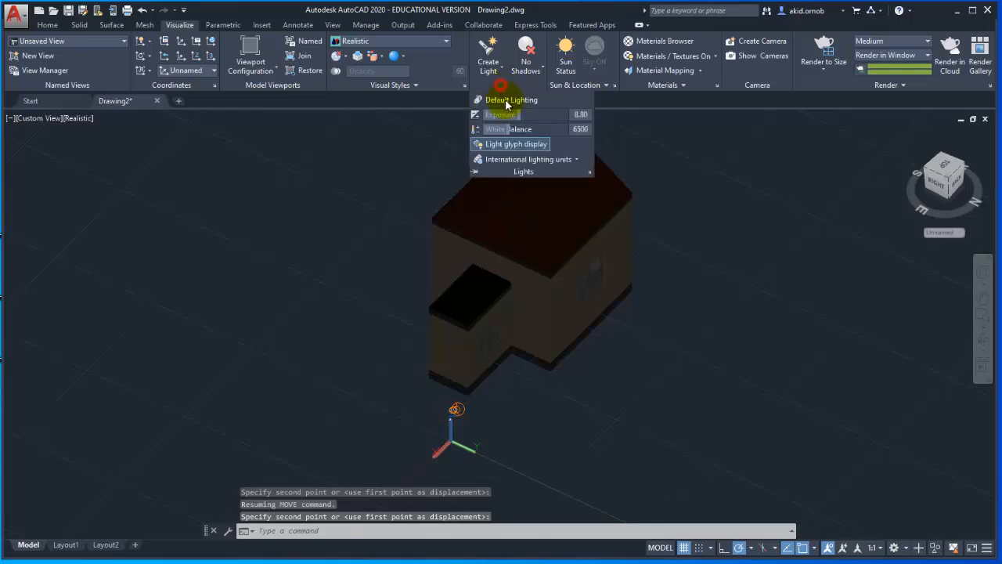
{"action": "left_click_drag", "start_coordinate": [519, 114], "coordinate": [500, 117]}
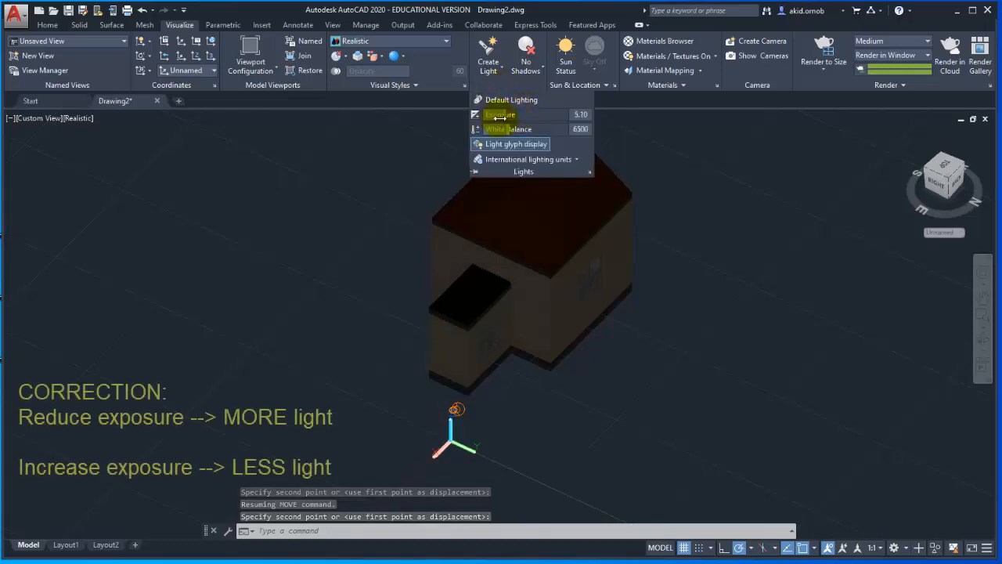
Move the spotlight's source up beside the house wall next to the porch roof and aim its target at the nearby eaves corner.
{"action": "left_click", "coordinate": [458, 411]}
{"action": "left_click", "coordinate": [456, 410]}
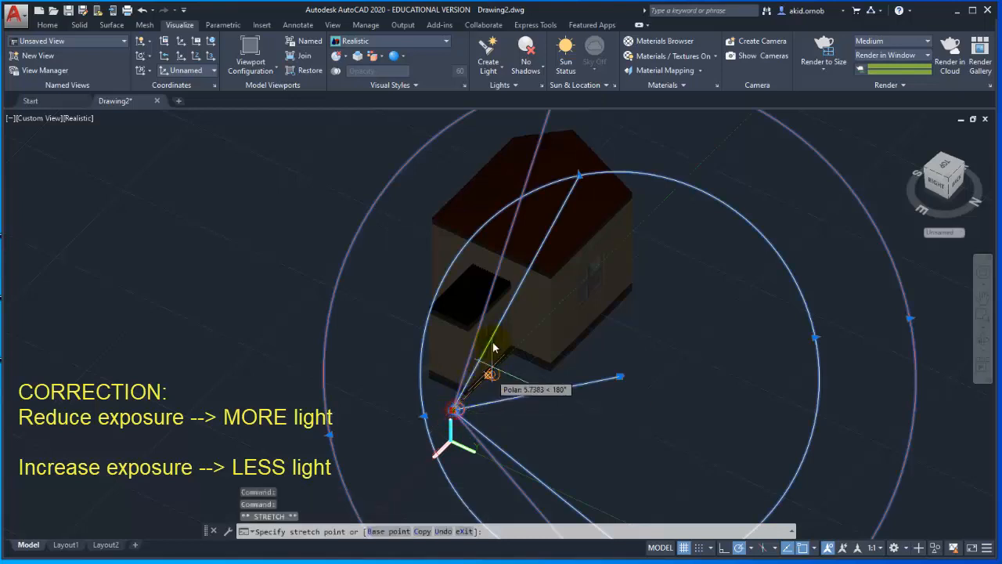
{"action": "left_click", "coordinate": [514, 288]}
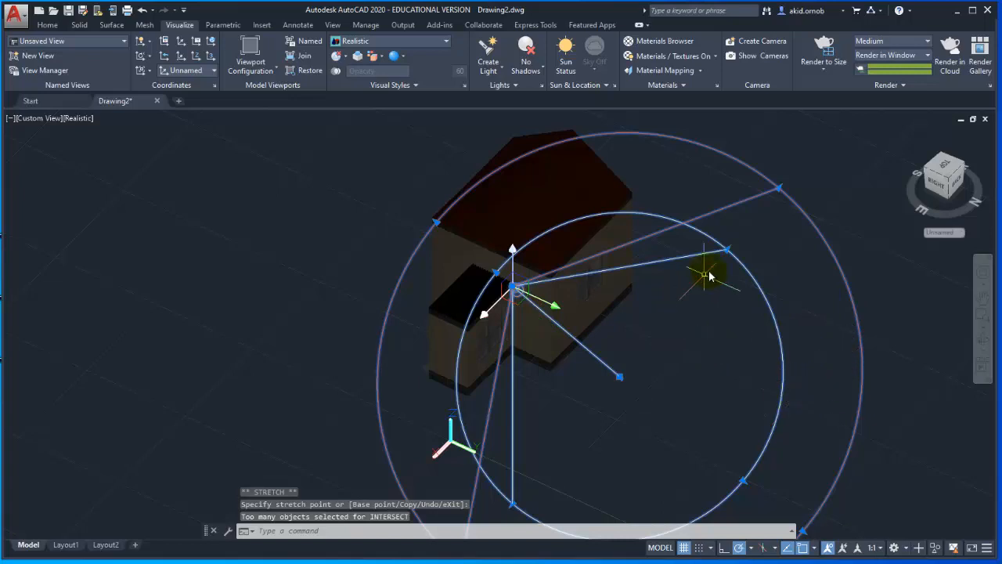
{"action": "left_click", "coordinate": [623, 382]}
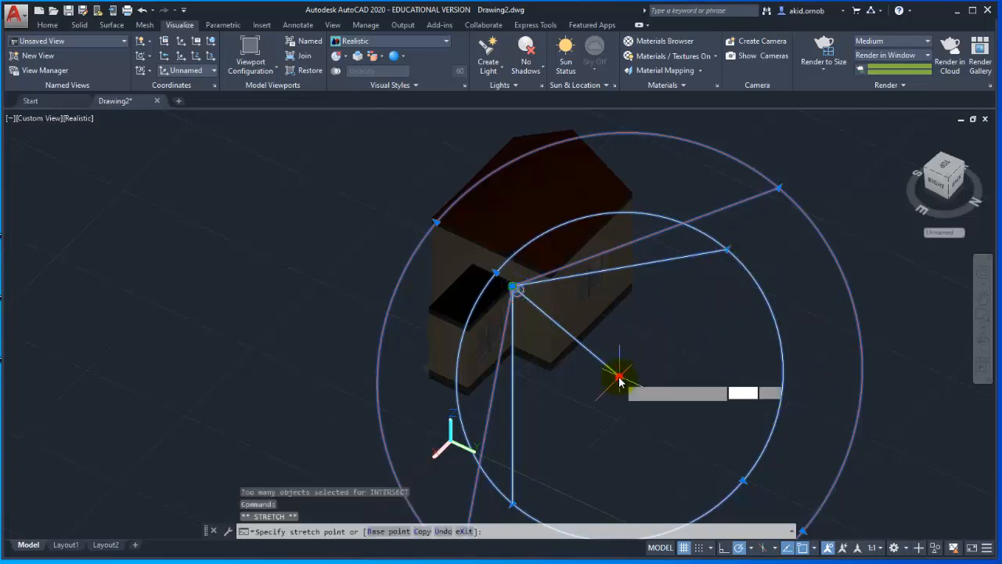
{"action": "left_click", "coordinate": [537, 278]}
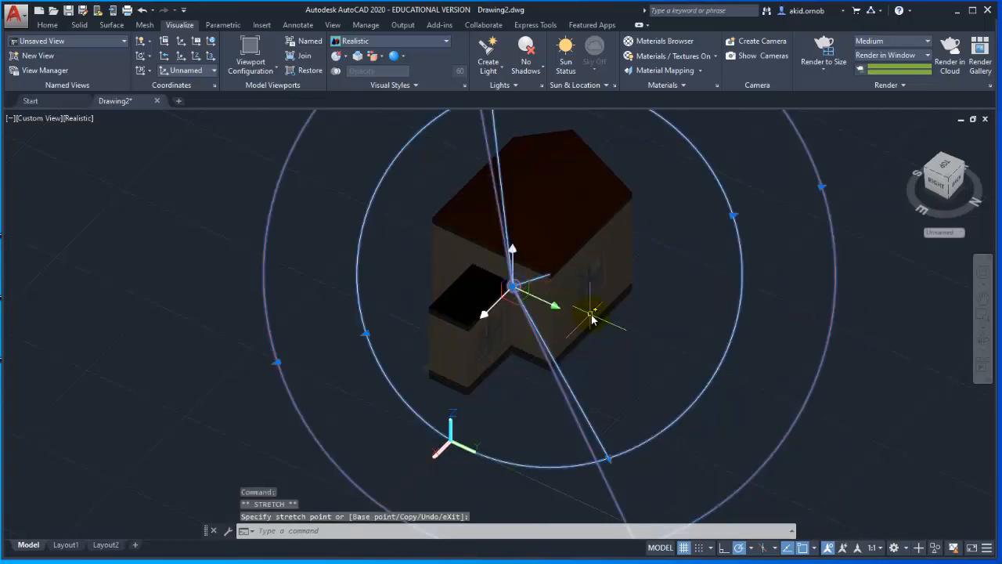
Narrow the spotlight's inner hotspot cone so that it closely surrounds the house, and deselect the light.
{"action": "scroll", "coordinate": [596, 313], "scroll_direction": "down", "scroll_amount": 2}
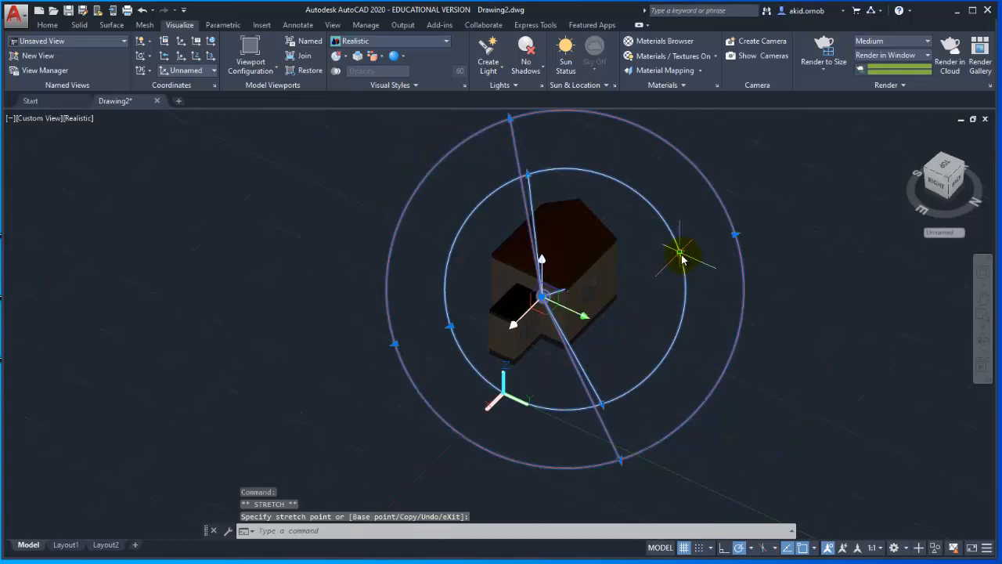
{"action": "left_click", "coordinate": [680, 252]}
{"action": "left_click", "coordinate": [721, 280]}
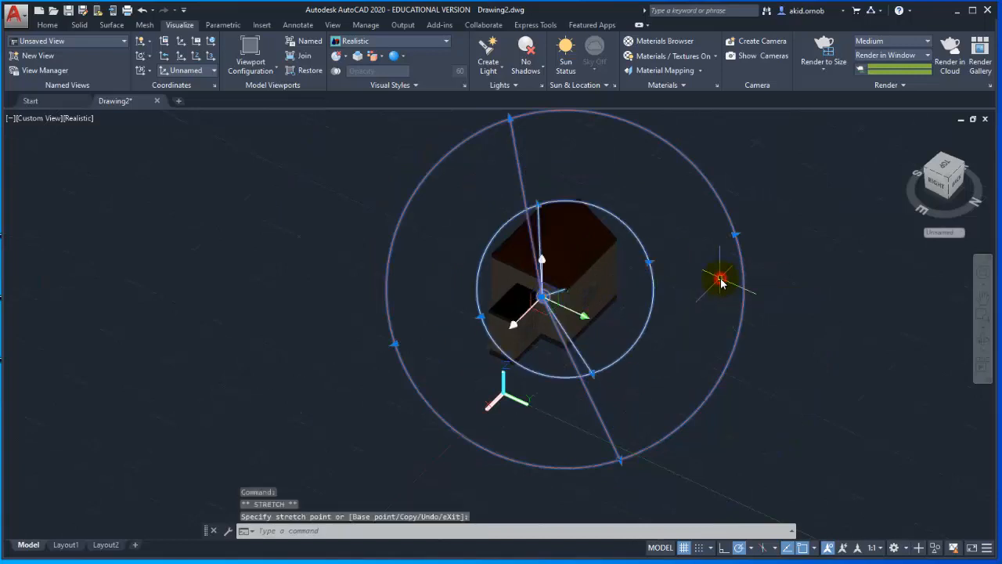
{"action": "key", "text": "Escape"}
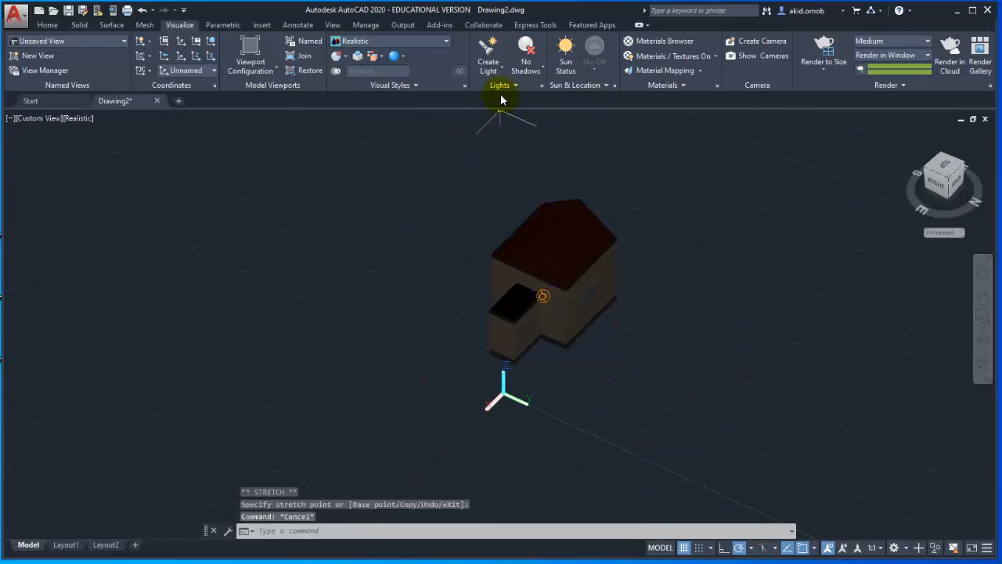
Reduce the lighting exposure to 1.10 to brighten the spotlit house.
{"action": "scroll", "coordinate": [539, 261], "scroll_direction": "up", "scroll_amount": 3}
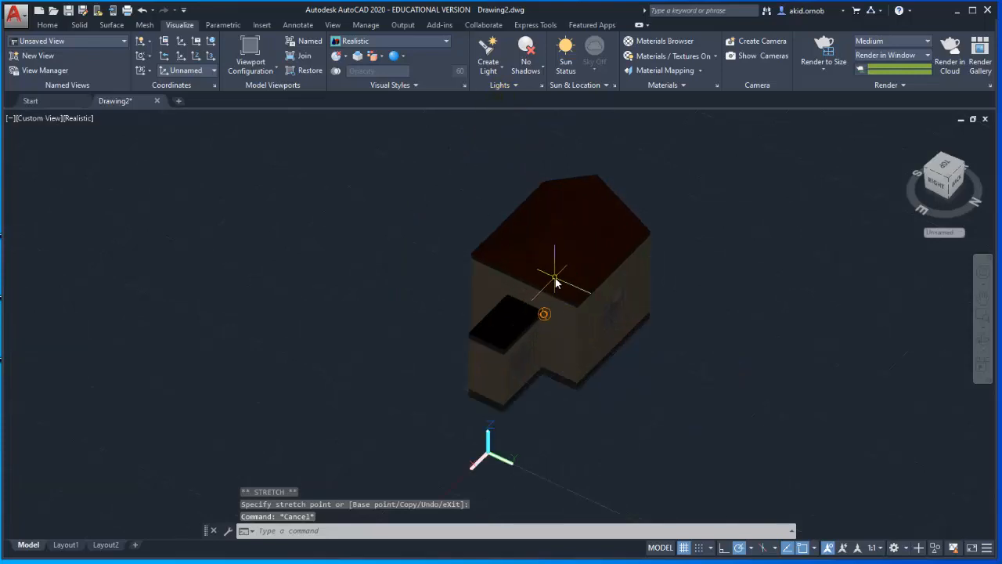
{"action": "left_click", "coordinate": [501, 84]}
{"action": "left_click_drag", "start_coordinate": [492, 117], "coordinate": [473, 117]}
{"action": "key", "text": "Escape"}
{"action": "key", "text": "Escape"}
{"action": "key", "text": "Escape"}
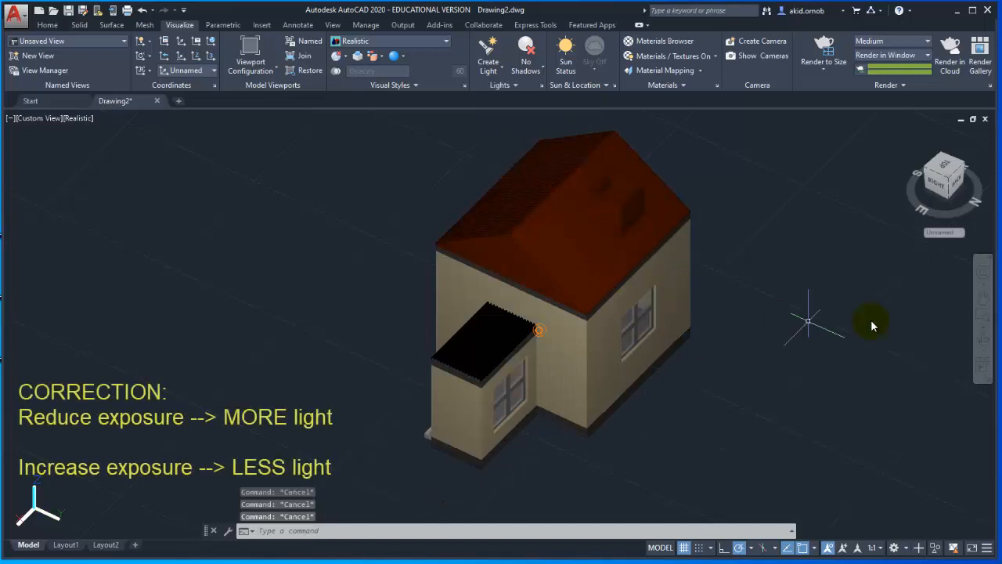
Turn on ground shadows for the model.
{"action": "left_click", "coordinate": [523, 70]}
{"action": "left_click", "coordinate": [529, 114]}
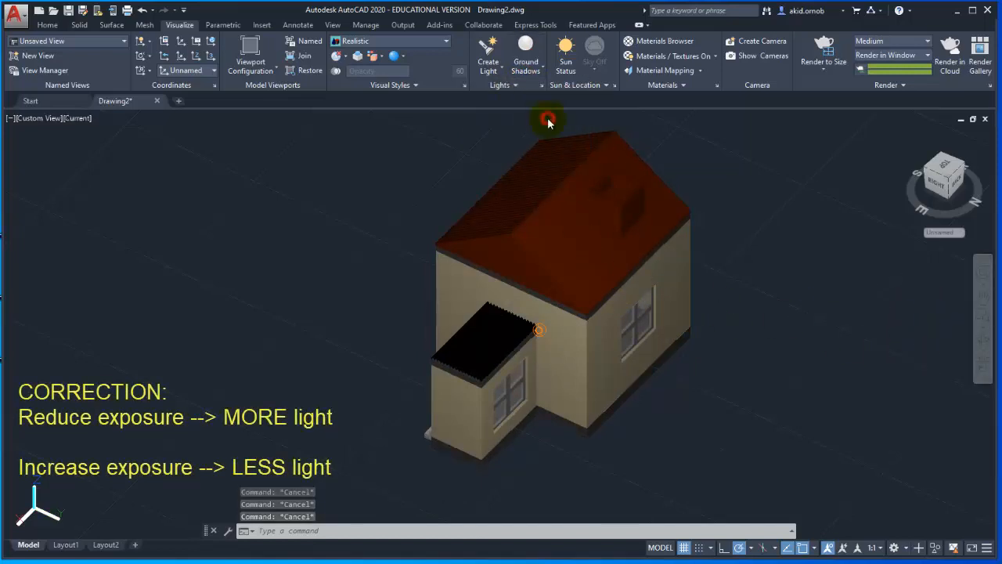
{"action": "left_click", "coordinate": [490, 69]}
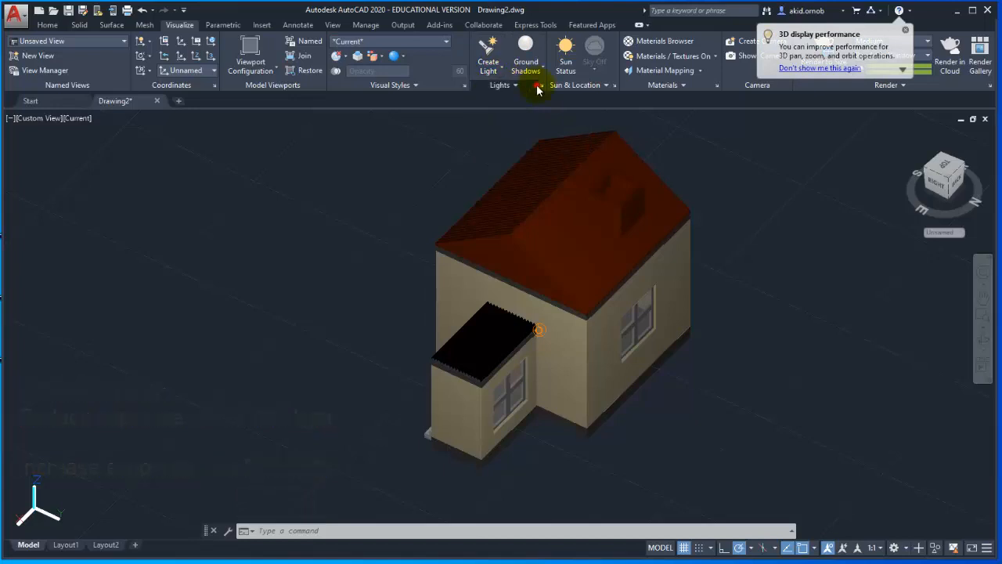
Set the lighting's white balance to 6605.
{"action": "left_click", "coordinate": [537, 87]}
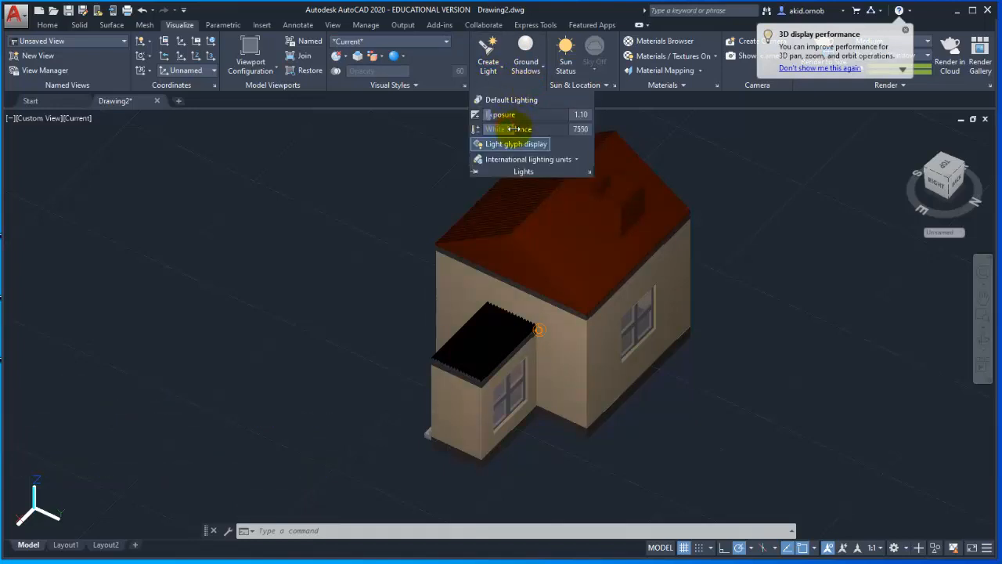
{"action": "left_click_drag", "start_coordinate": [507, 128], "coordinate": [509, 129]}
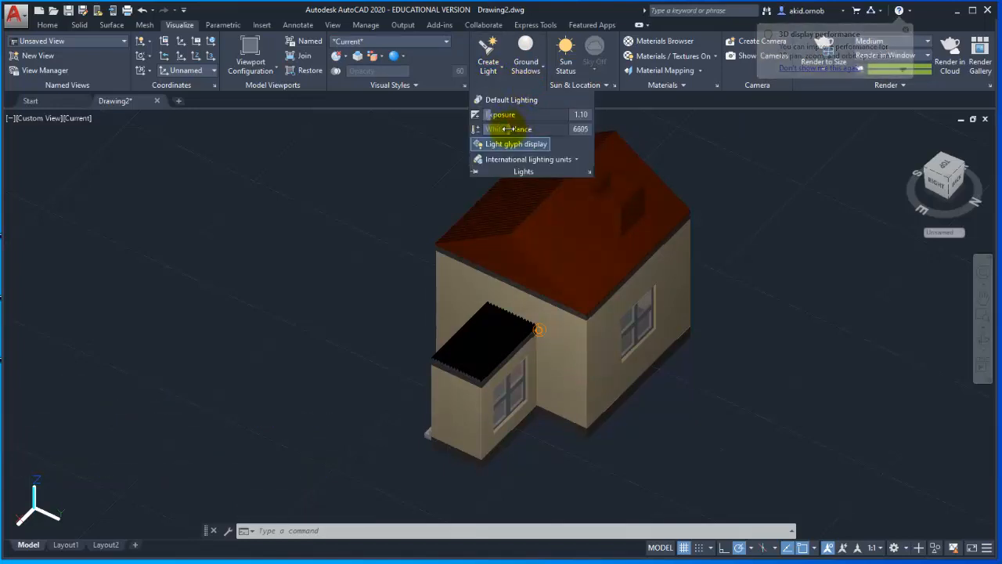
{"action": "key", "text": "Escape"}
{"action": "key", "text": "Escape"}
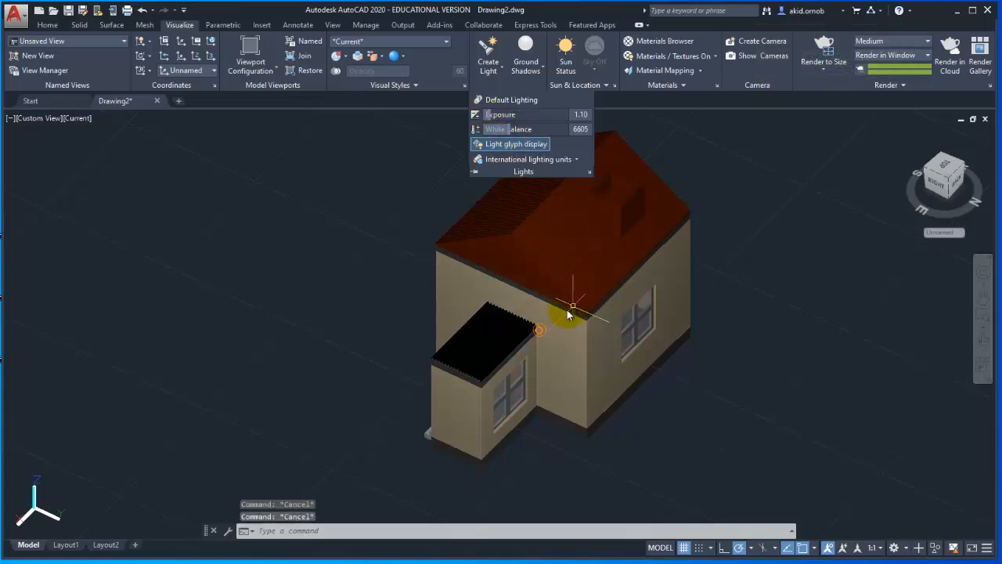
Select the spotlight and tighten its hotspot cone further, using a side view that shows the beam.
{"action": "left_click", "coordinate": [537, 331]}
{"action": "left_click", "coordinate": [983, 339]}
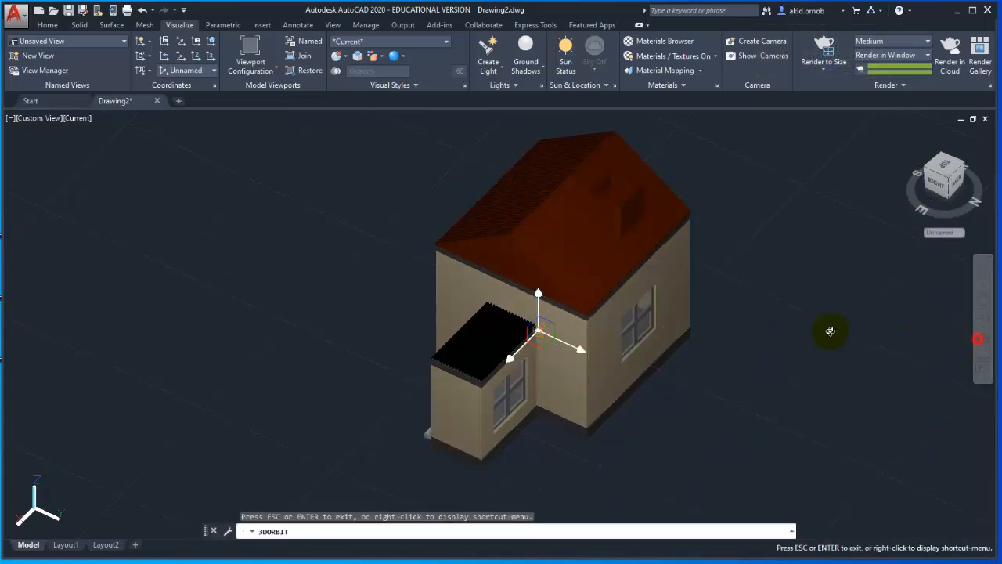
{"action": "left_click_drag", "start_coordinate": [832, 331], "coordinate": [723, 255]}
{"action": "key", "text": "Escape"}
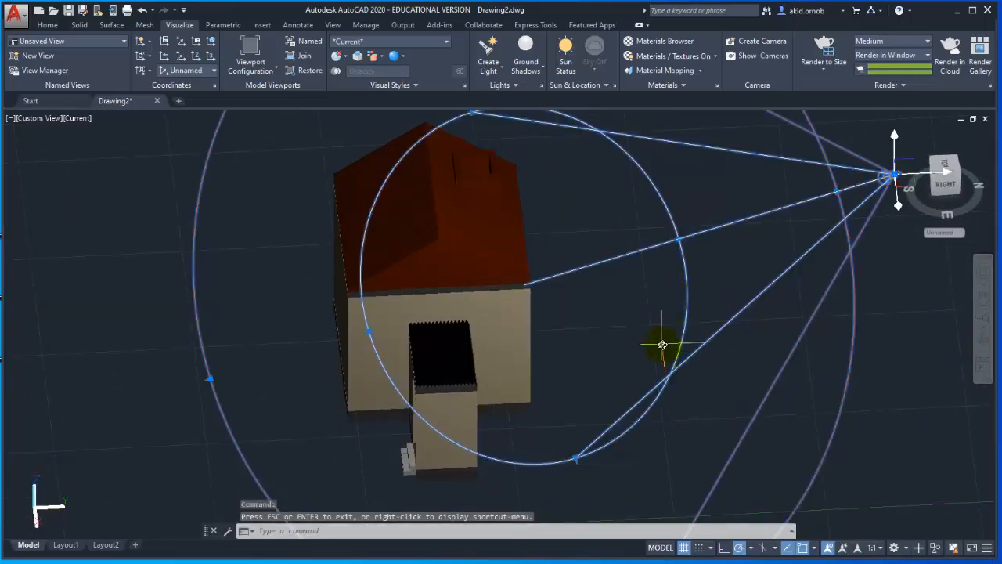
{"action": "scroll", "coordinate": [663, 344], "scroll_direction": "down", "scroll_amount": 2}
{"action": "left_click", "coordinate": [607, 417]}
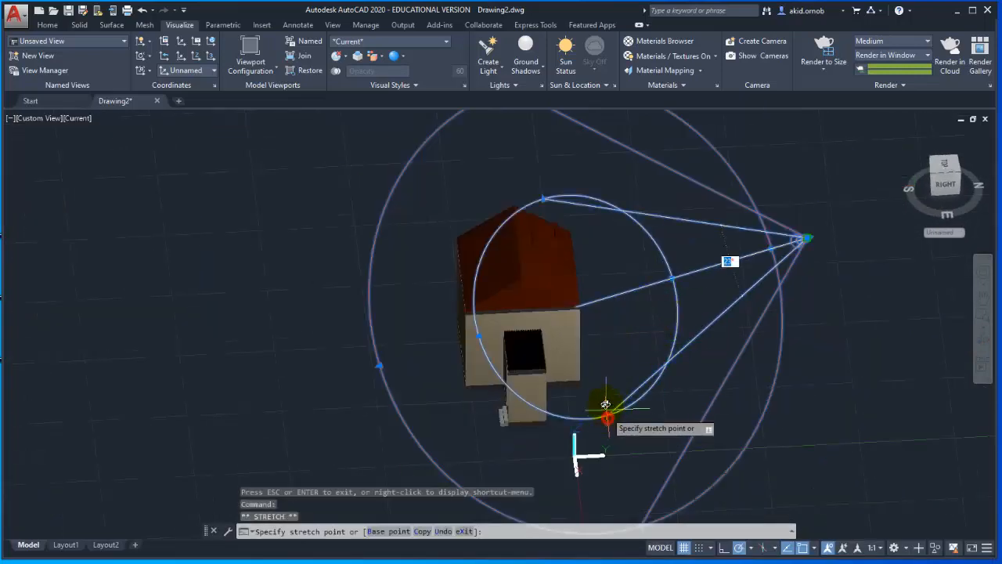
{"action": "left_click", "coordinate": [603, 397]}
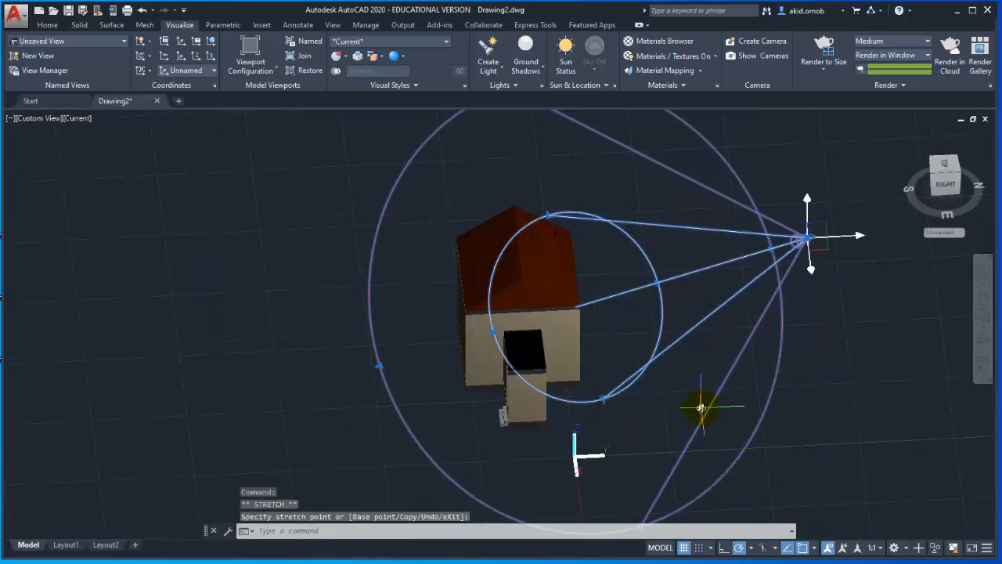
Shrink the spotlight's outer falloff cone until it lies just outside the hotspot and still covers the house.
{"action": "middle_click_drag", "start_coordinate": [701, 407], "coordinate": [700, 333]}
{"action": "left_click", "coordinate": [641, 453]}
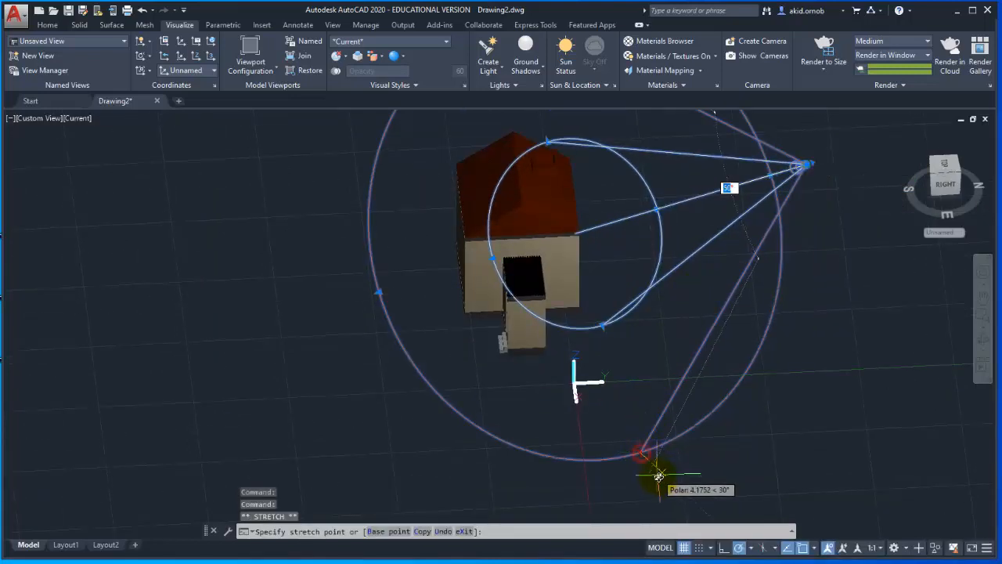
{"action": "left_click", "coordinate": [608, 371]}
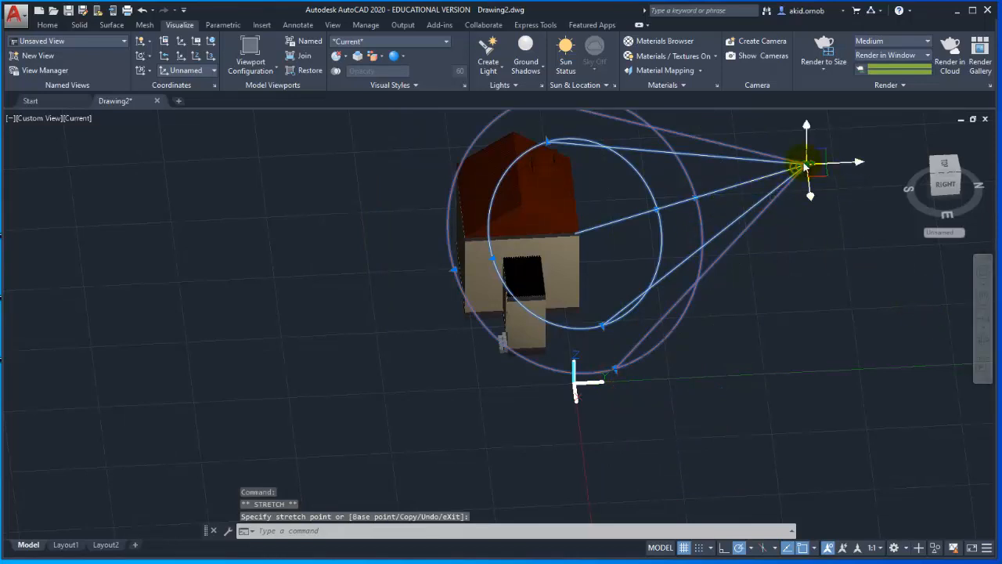
Move the spotlight about 11 units toward the house along the 300° polar direction.
{"action": "type", "text": "m"}
{"action": "key", "text": "Return"}
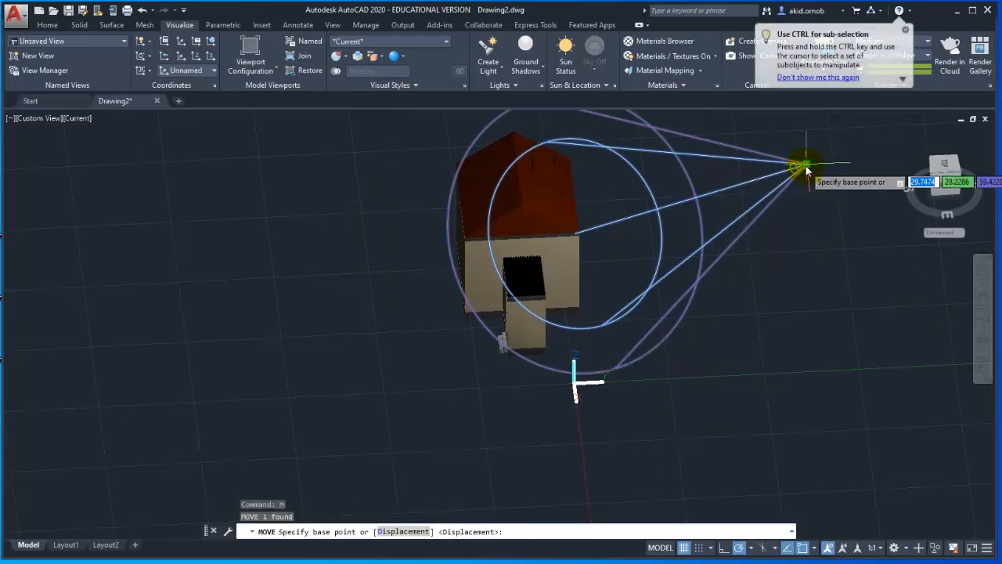
{"action": "left_click", "coordinate": [805, 168]}
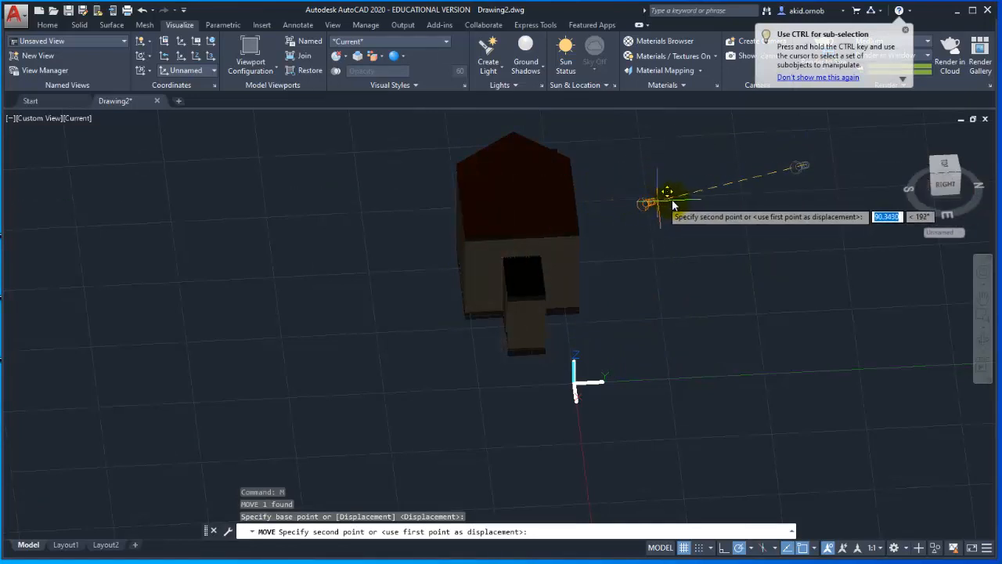
{"action": "left_click", "coordinate": [736, 195]}
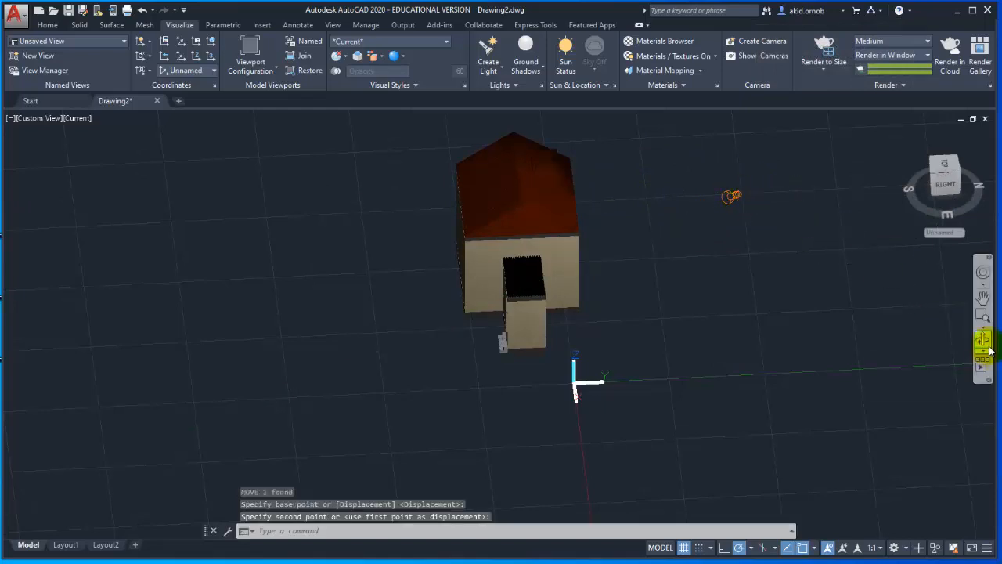
Lower the lighting exposure to 0.80 and render the spotlit house from a corner view showing the porch.
{"action": "left_click", "coordinate": [982, 339]}
{"action": "left_click_drag", "start_coordinate": [935, 323], "coordinate": [687, 353]}
{"action": "key", "text": "Escape"}
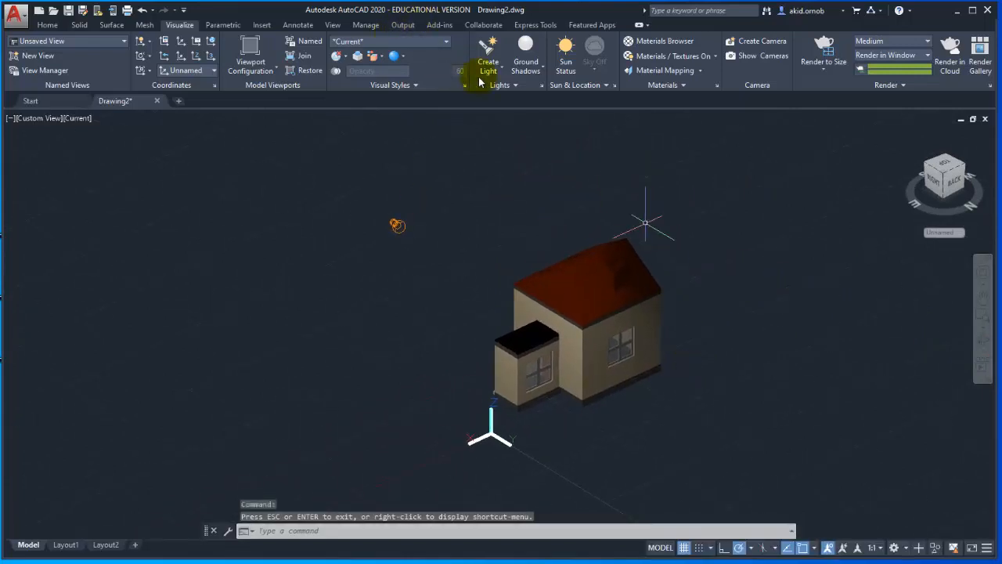
{"action": "left_click", "coordinate": [498, 83]}
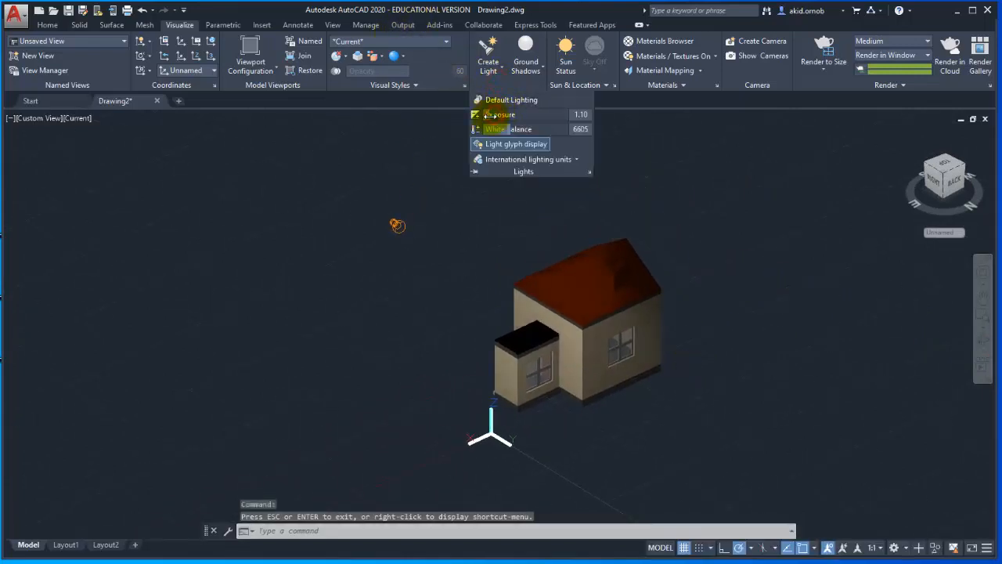
{"action": "left_click", "coordinate": [820, 53]}
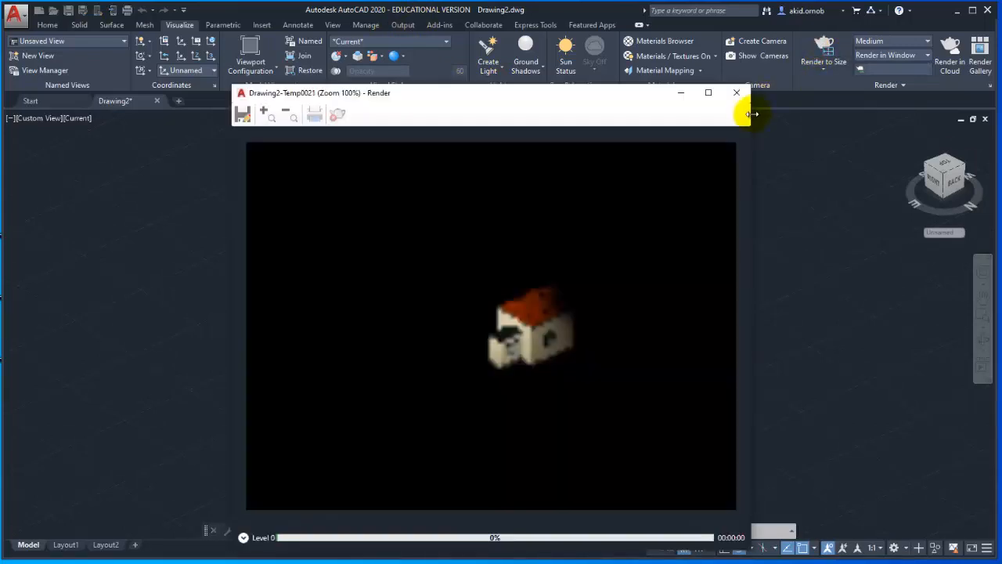
{"action": "left_click", "coordinate": [736, 92]}
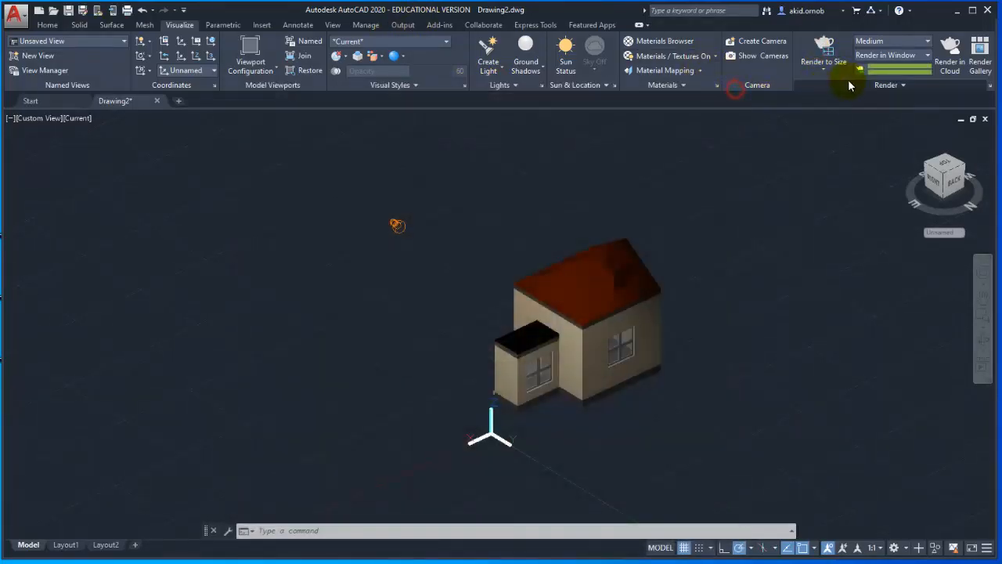
Turn on the image-based render environment with an exposure of 1.6 and render a test image.
{"action": "left_click", "coordinate": [849, 83]}
{"action": "left_click", "coordinate": [815, 99]}
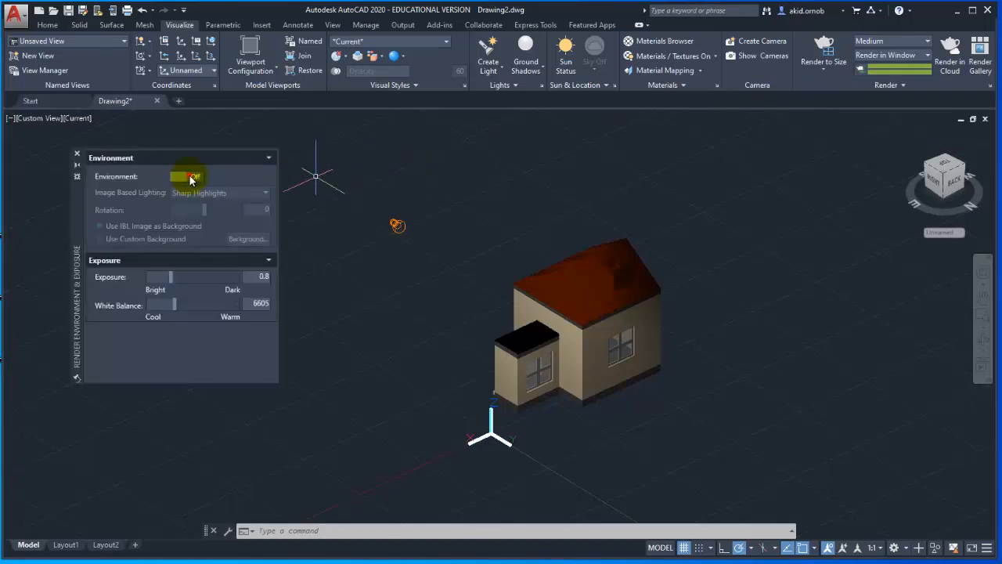
{"action": "left_click", "coordinate": [188, 177]}
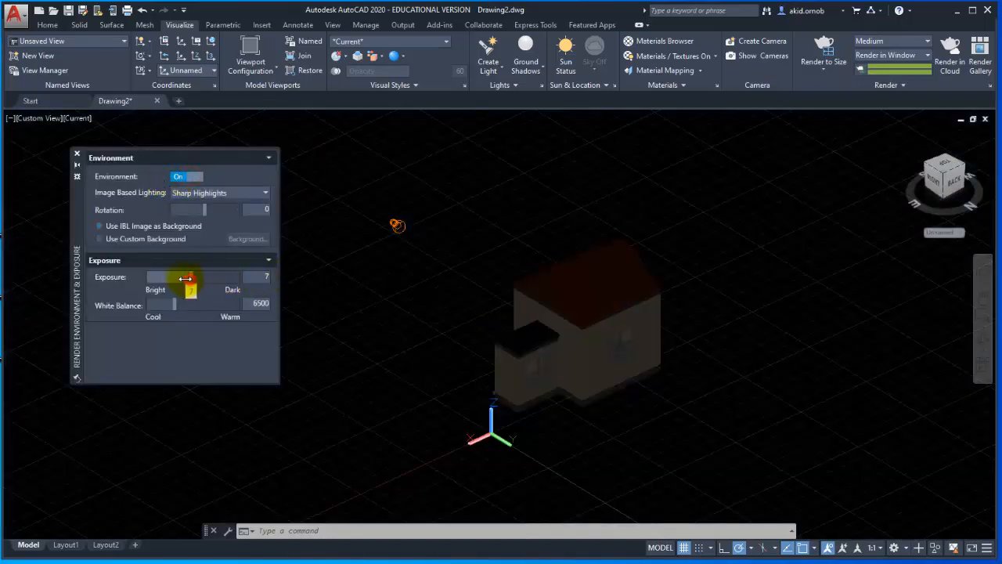
{"action": "left_click_drag", "start_coordinate": [177, 277], "coordinate": [172, 277]}
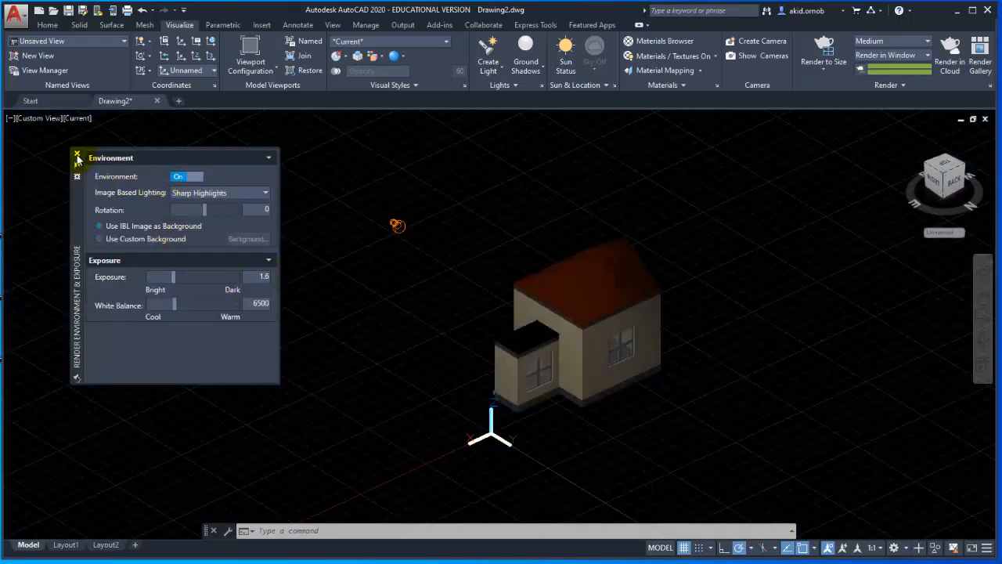
{"action": "left_click", "coordinate": [77, 156]}
{"action": "left_click", "coordinate": [822, 49]}
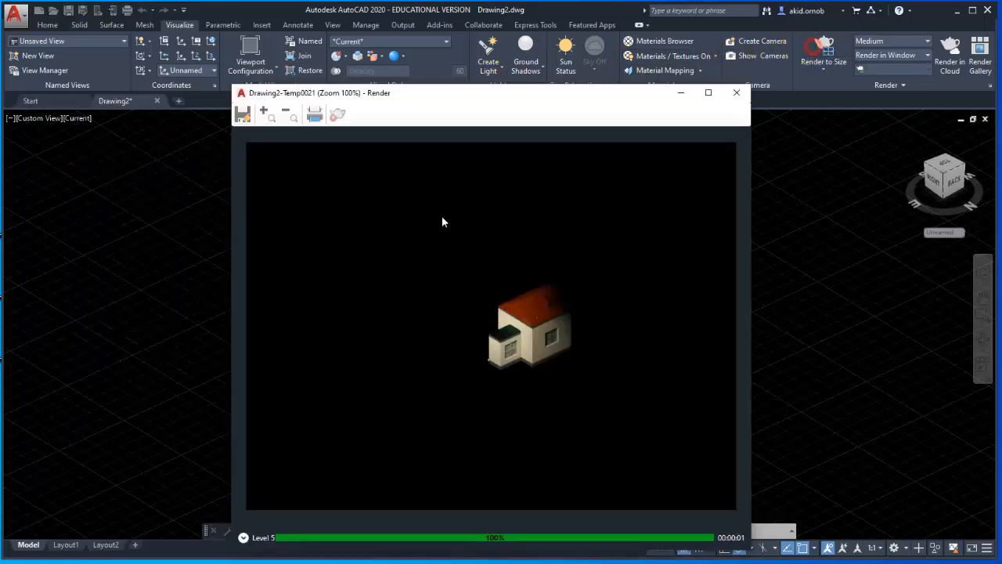
{"action": "left_click", "coordinate": [736, 93]}
Raise the render environment's exposure to 6.1 to darken the render.
{"action": "left_click", "coordinate": [519, 86]}
{"action": "left_click", "coordinate": [857, 84]}
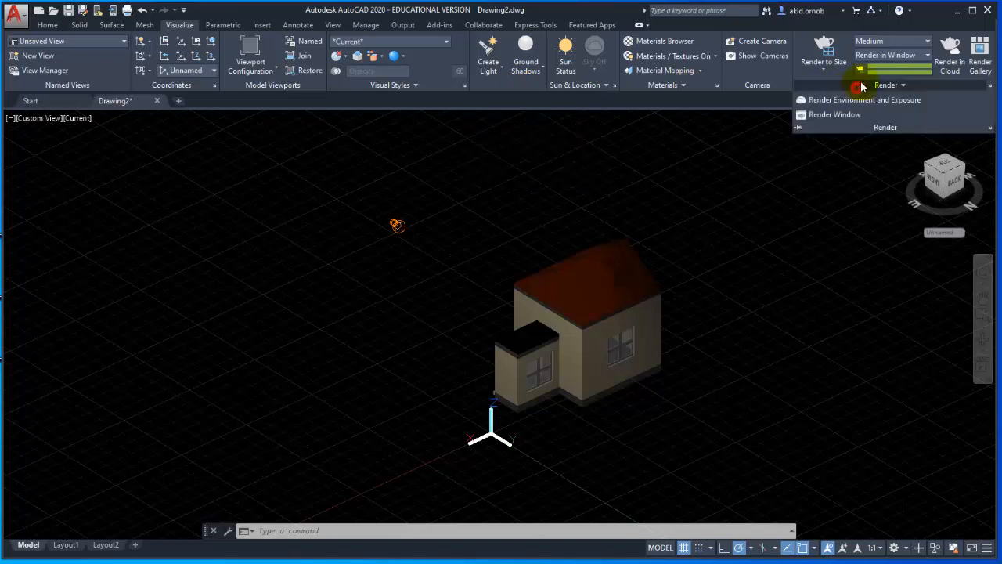
{"action": "left_click", "coordinate": [830, 100]}
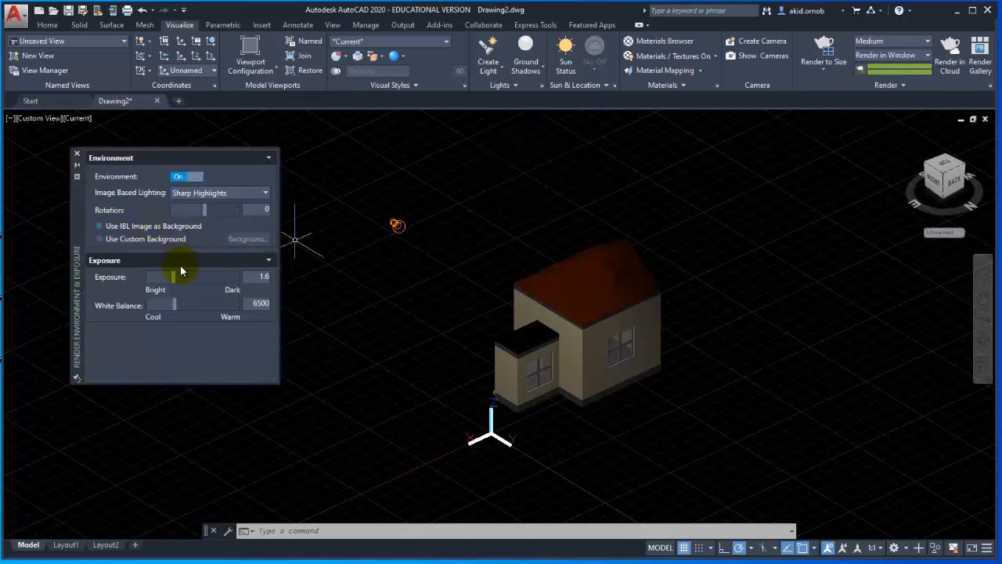
{"action": "left_click_drag", "start_coordinate": [179, 276], "coordinate": [190, 276]}
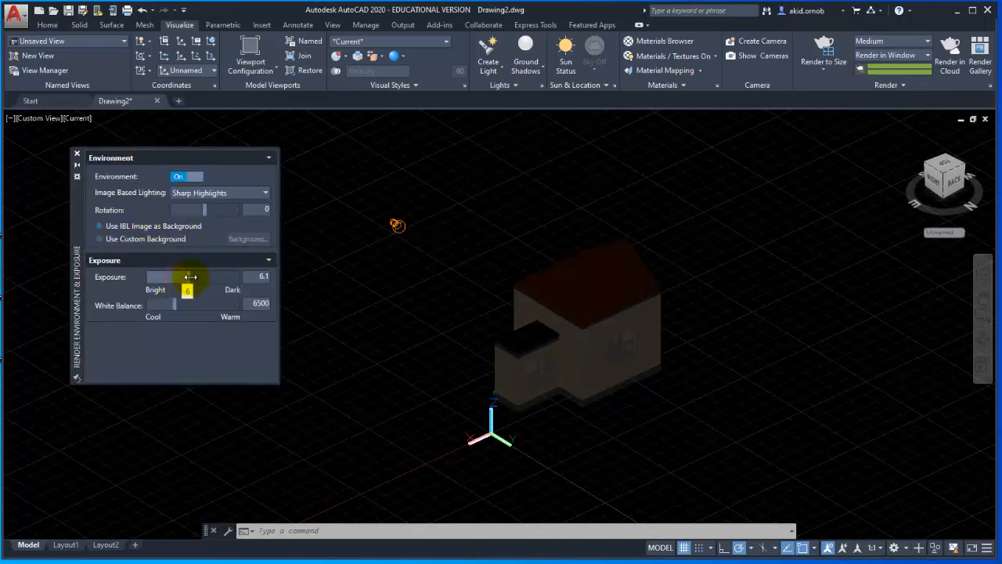
{"action": "left_click", "coordinate": [77, 153]}
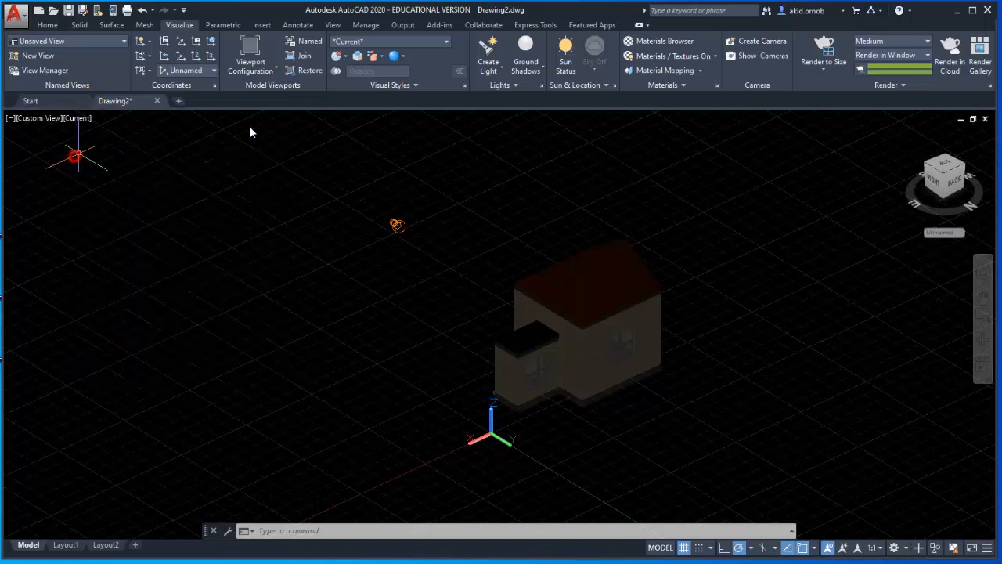
Render the house with the environment lighting and examine its roof, walls and windows up close.
{"action": "left_click", "coordinate": [826, 50]}
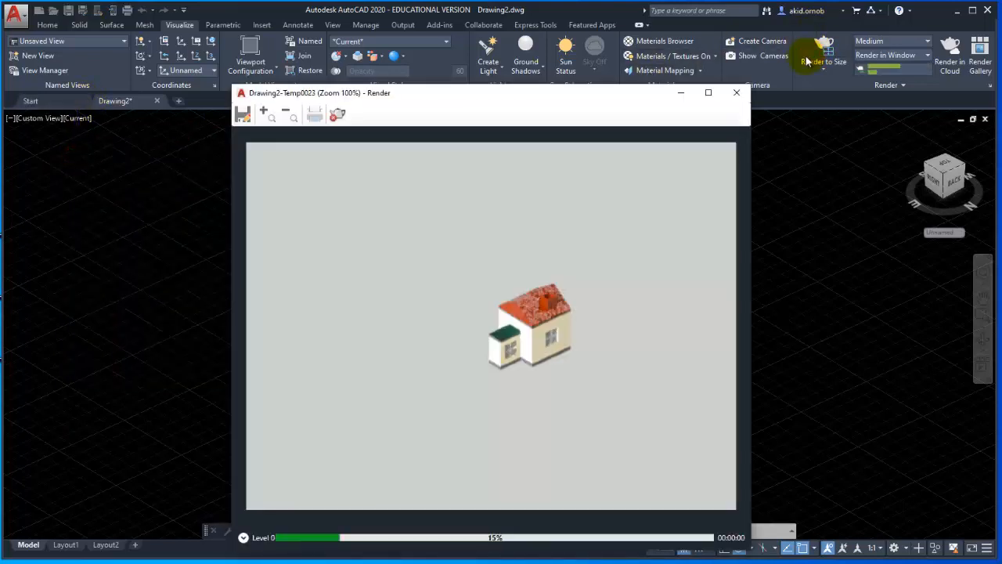
{"action": "scroll", "coordinate": [542, 331], "scroll_direction": "up", "scroll_amount": 2}
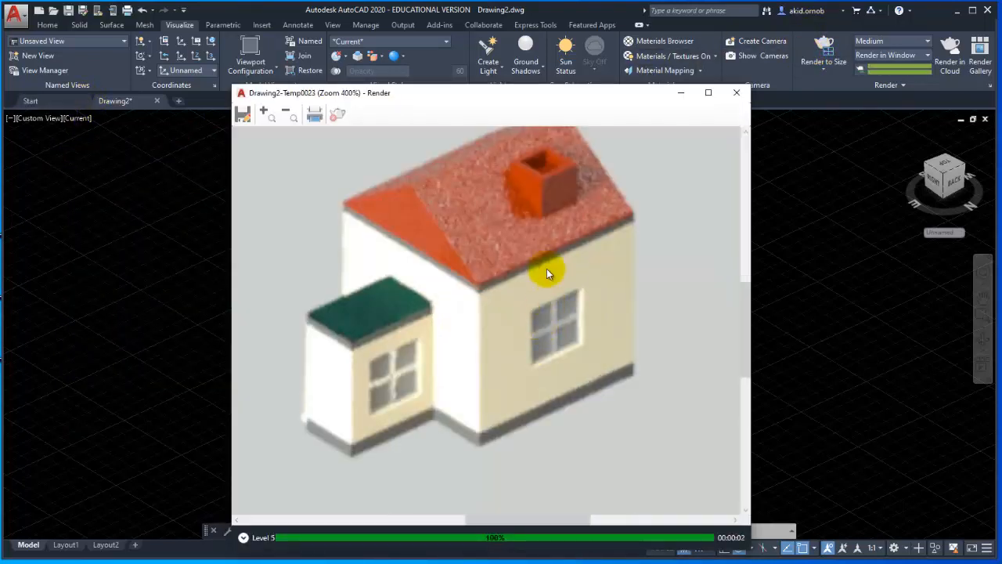
{"action": "middle_click_drag", "start_coordinate": [546, 268], "coordinate": [553, 303]}
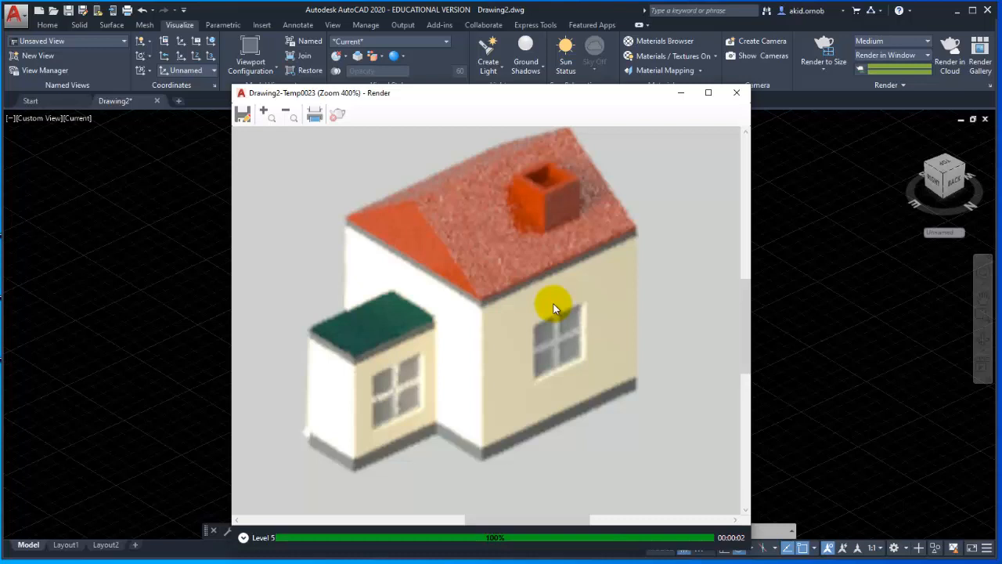
{"action": "scroll", "coordinate": [554, 309], "scroll_direction": "down", "scroll_amount": 1}
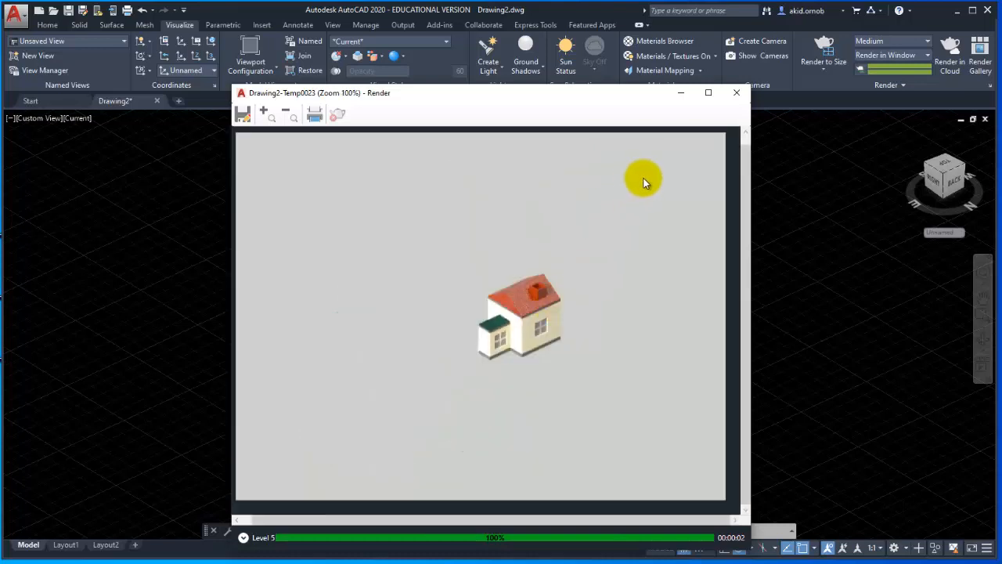